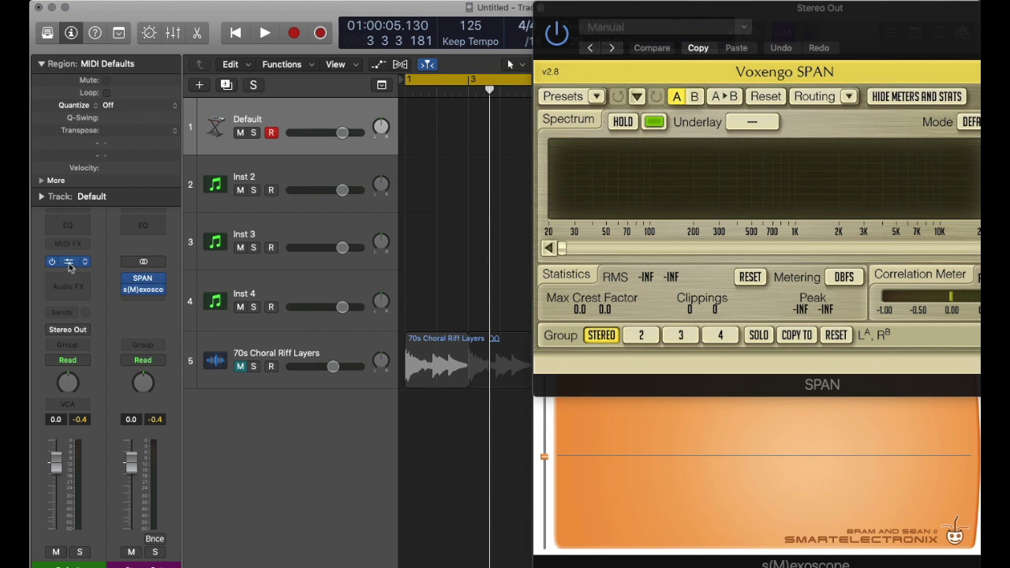
Open Alchemy on the Default track, leave the spectral editor in the advanced view, and initialize the preset
click(69, 264)
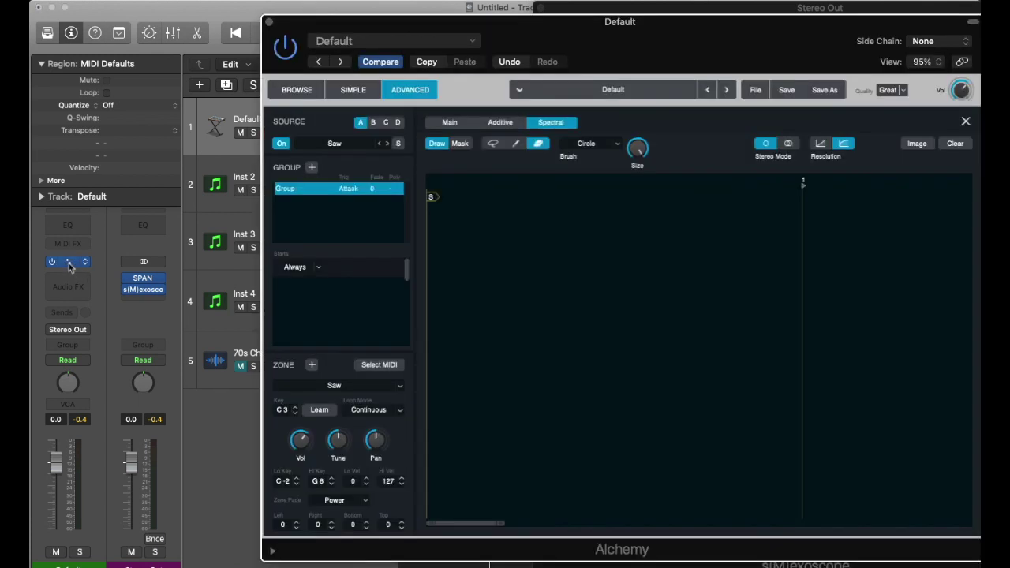
drag(457, 32, 309, 25)
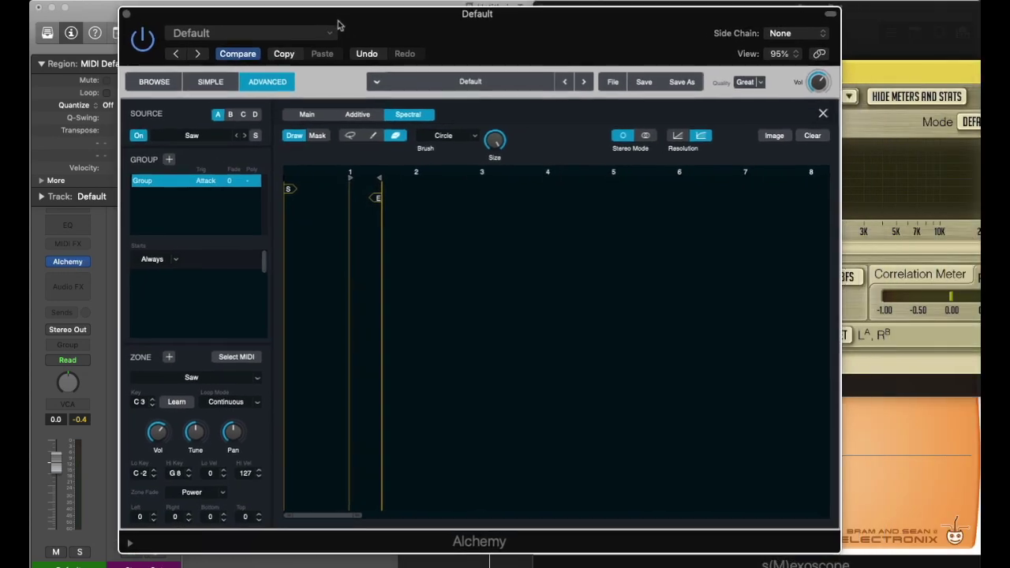
click(150, 83)
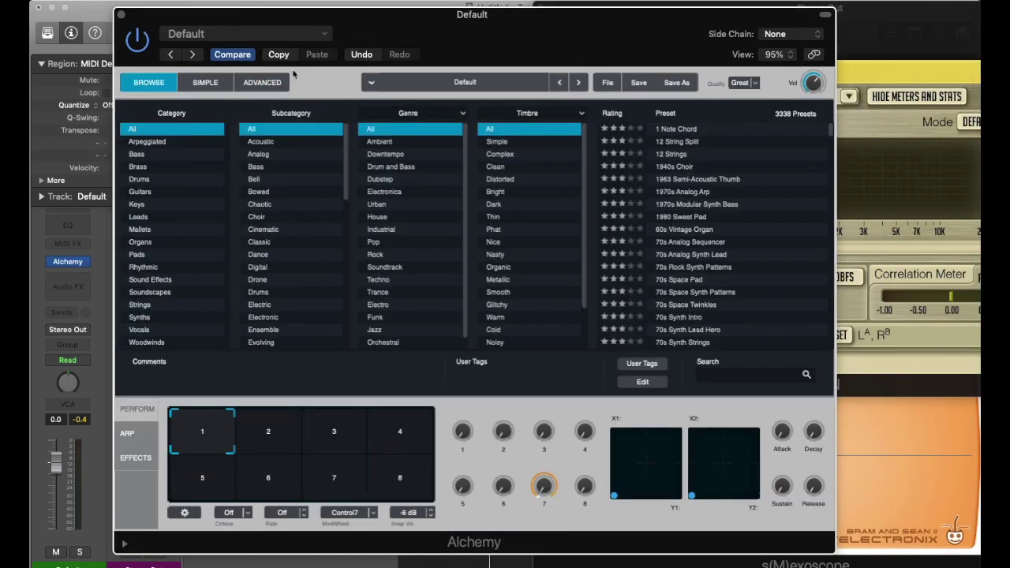
click(211, 82)
click(271, 84)
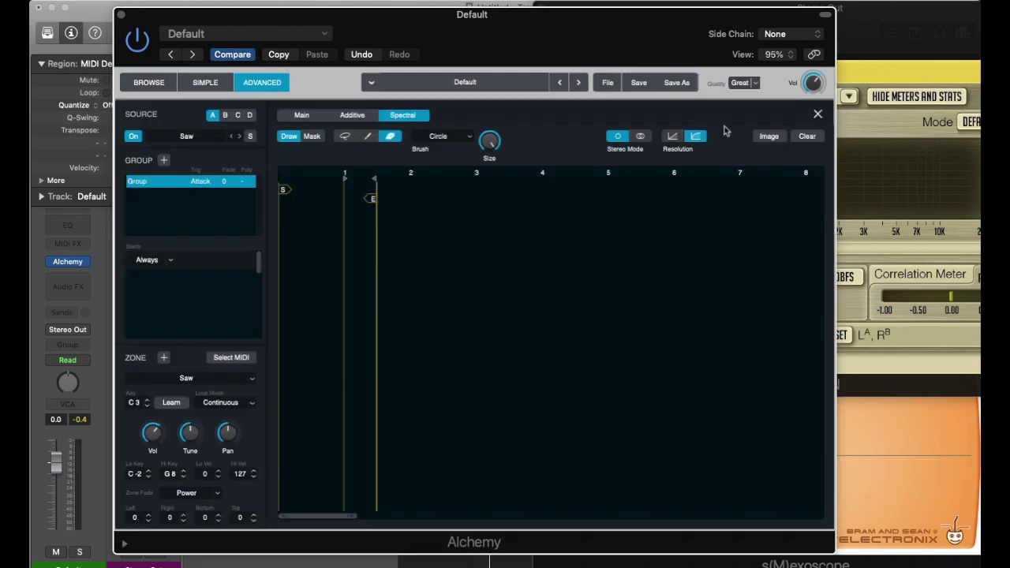
click(819, 114)
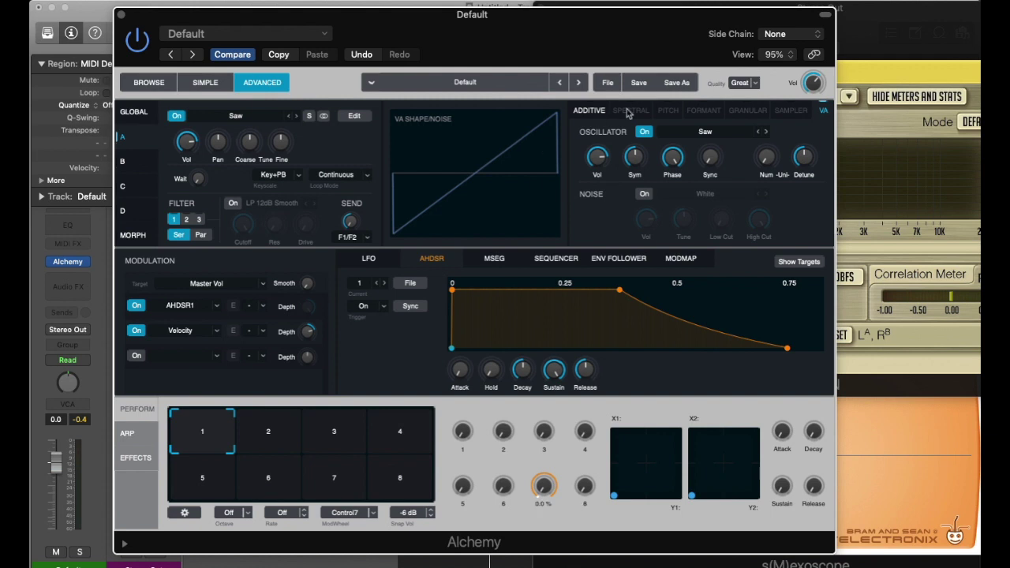
click(608, 82)
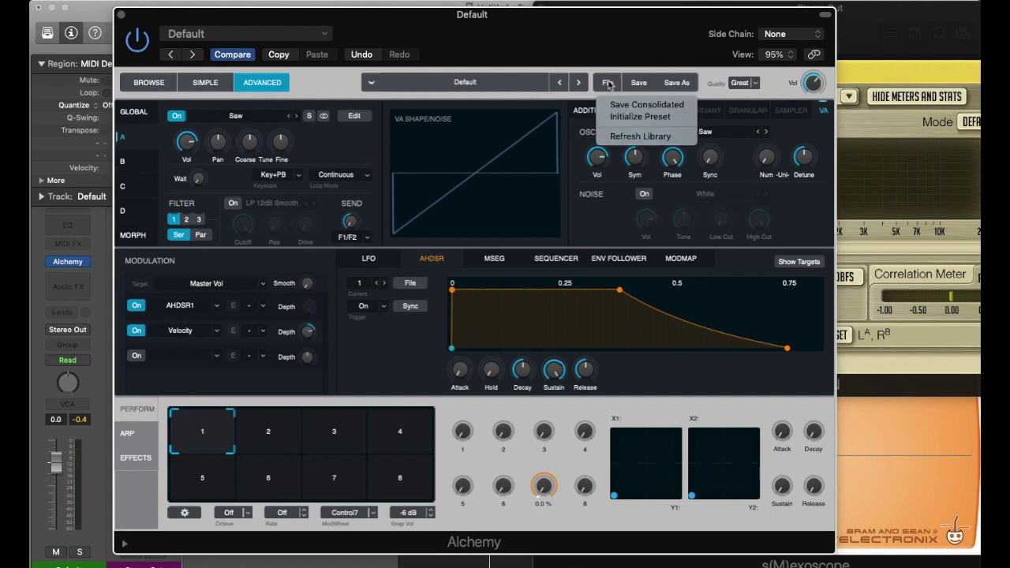
click(618, 120)
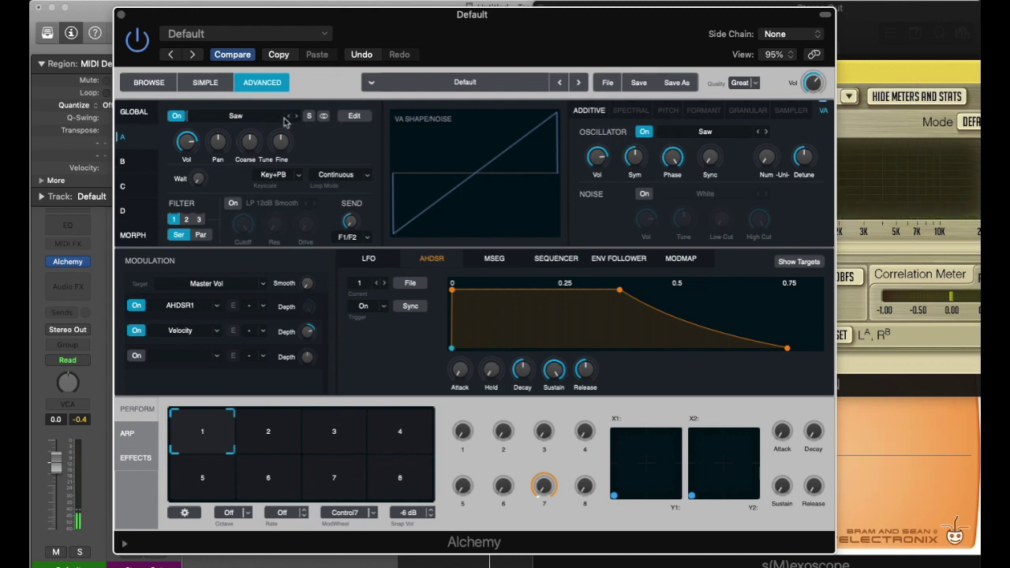
Open source A for editing and look through the Main and Additive pages, ending on the Spectral page
click(355, 116)
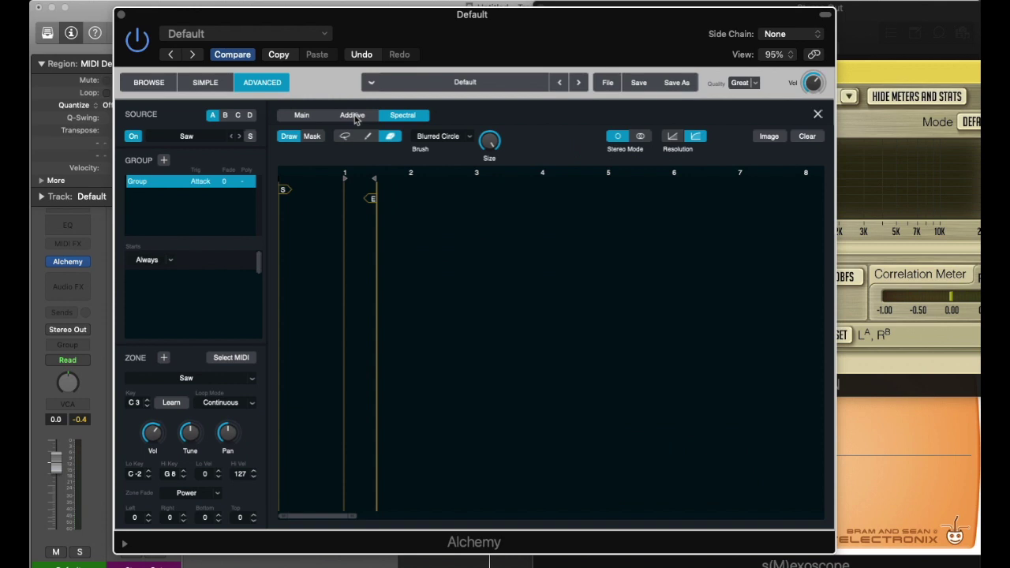
click(306, 116)
click(347, 116)
click(312, 116)
click(344, 116)
click(404, 116)
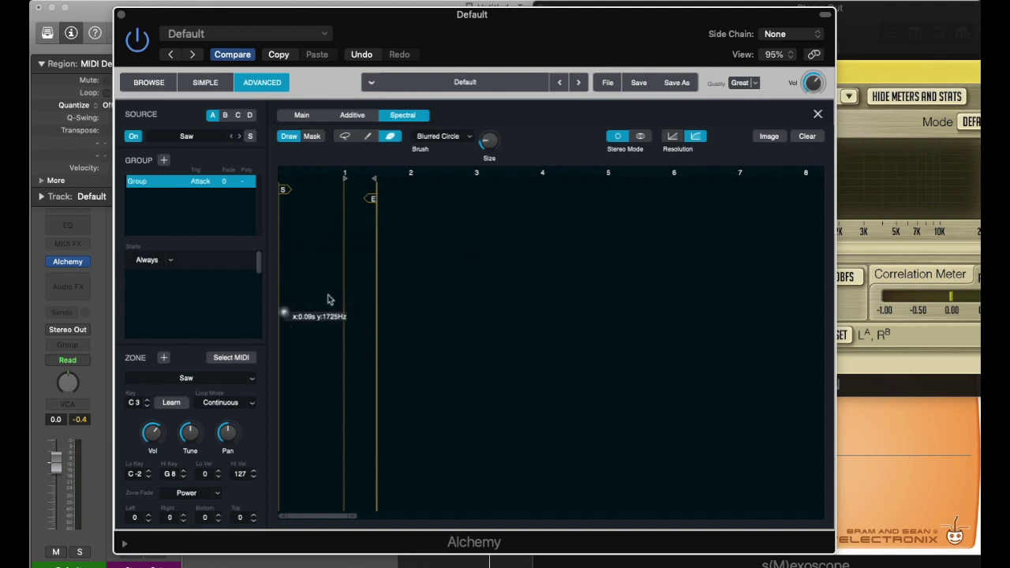
Paint a rising, then level stroke from about 0.1 s to 3 s in the spectral editor with the Blurred Circle brush
click(345, 138)
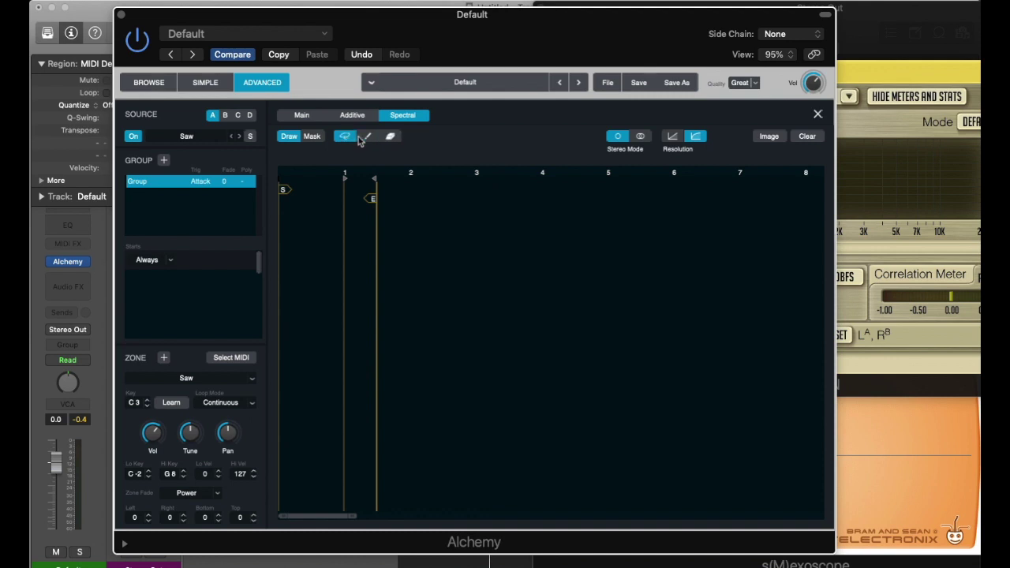
click(369, 137)
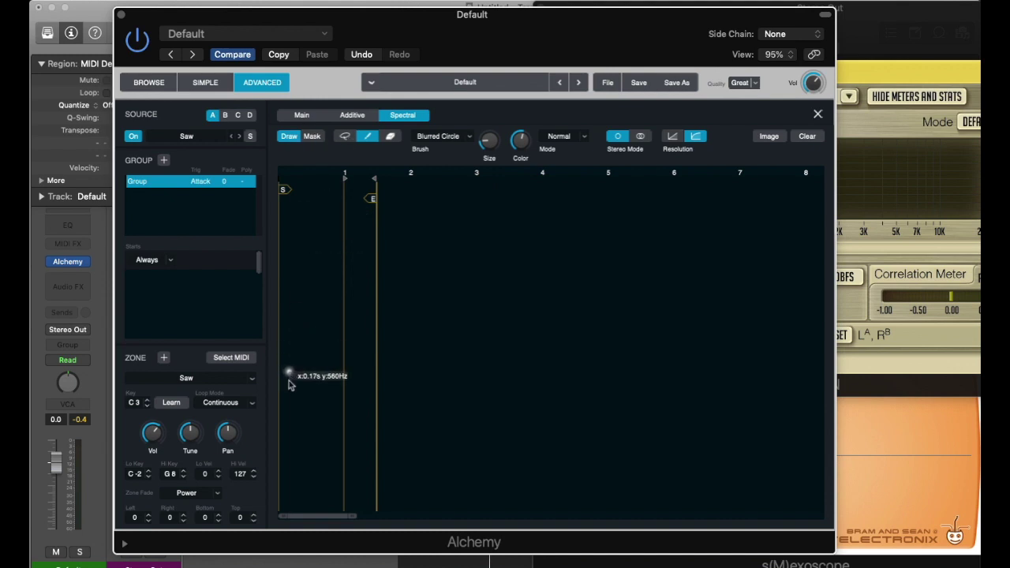
mouse_move(287, 402)
mouse_down()
mouse_move(372, 334)
mouse_move(478, 338)
mouse_up()
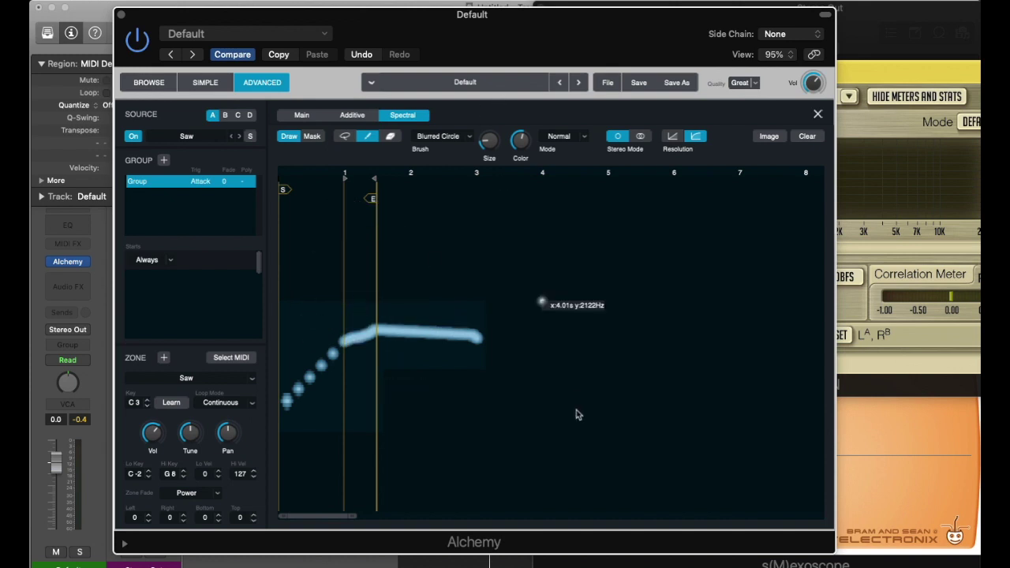
click(299, 401)
mouse_move(335, 351)
mouse_down()
mouse_move(289, 395)
mouse_move(366, 348)
mouse_move(478, 337)
mouse_up()
Move the loop start to 0 s and the end marker to about 2.1 s, and audition the painted sound
drag(345, 181, 280, 184)
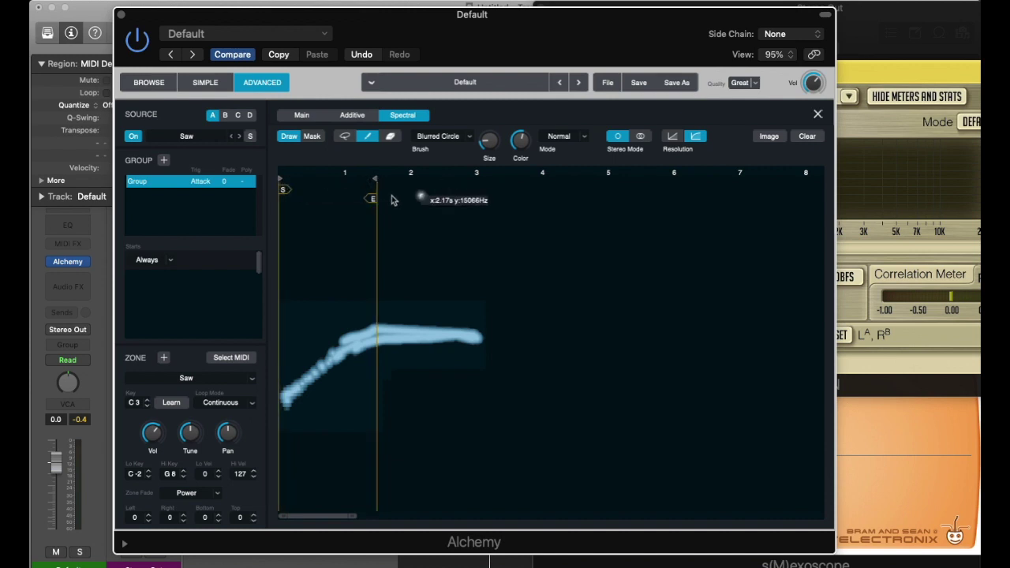
drag(413, 185, 419, 186)
key(space)
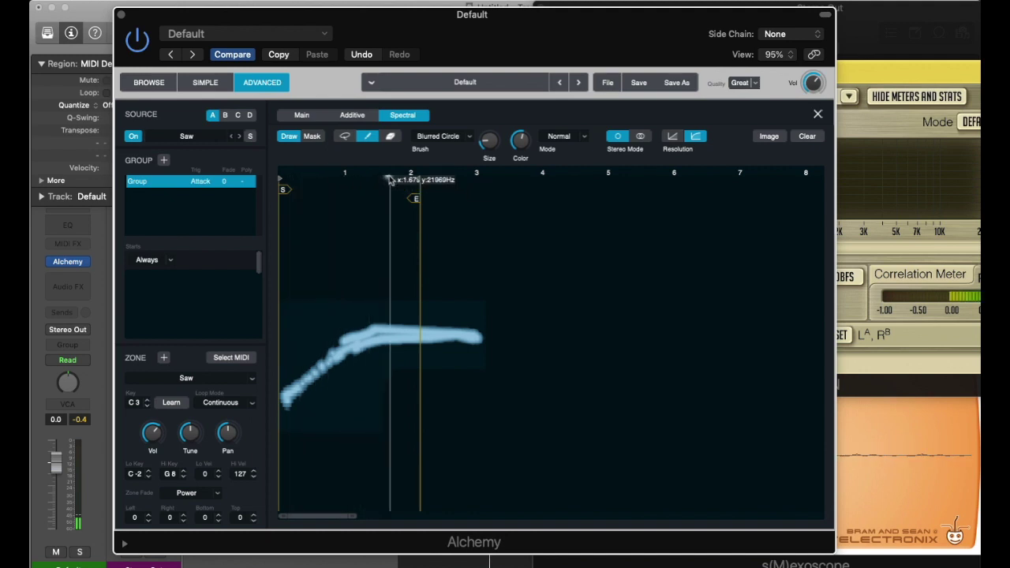
Raise Alchemy's output volume and view source A's Spectral settings and realtime spectrogram in the advanced view
mouse_move(815, 80)
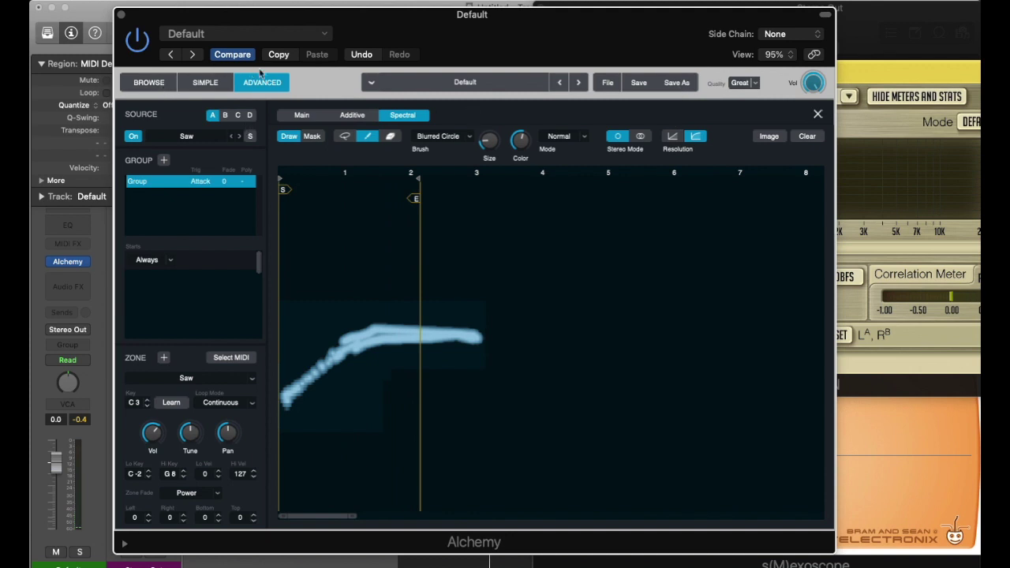
click(818, 116)
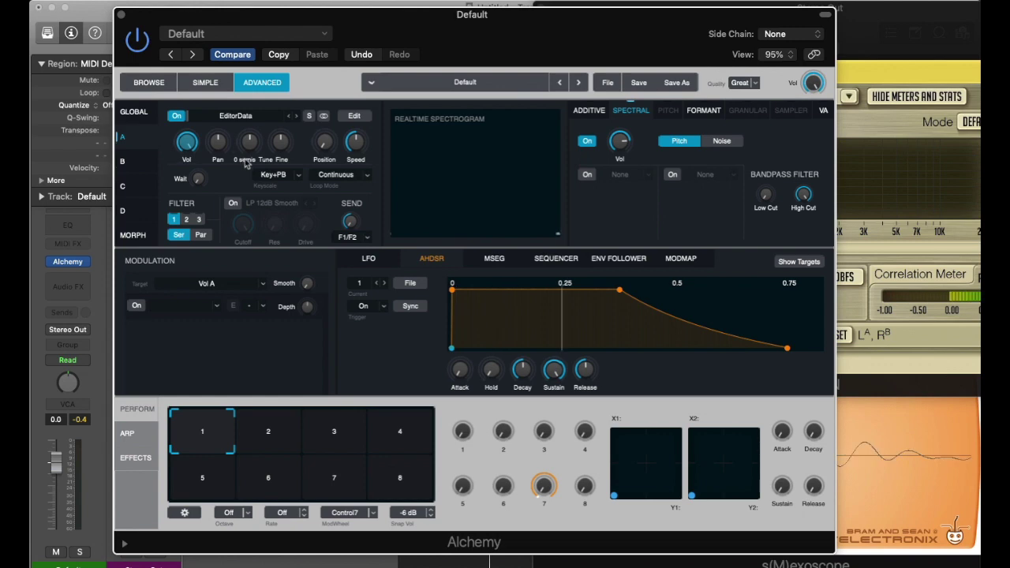
click(354, 116)
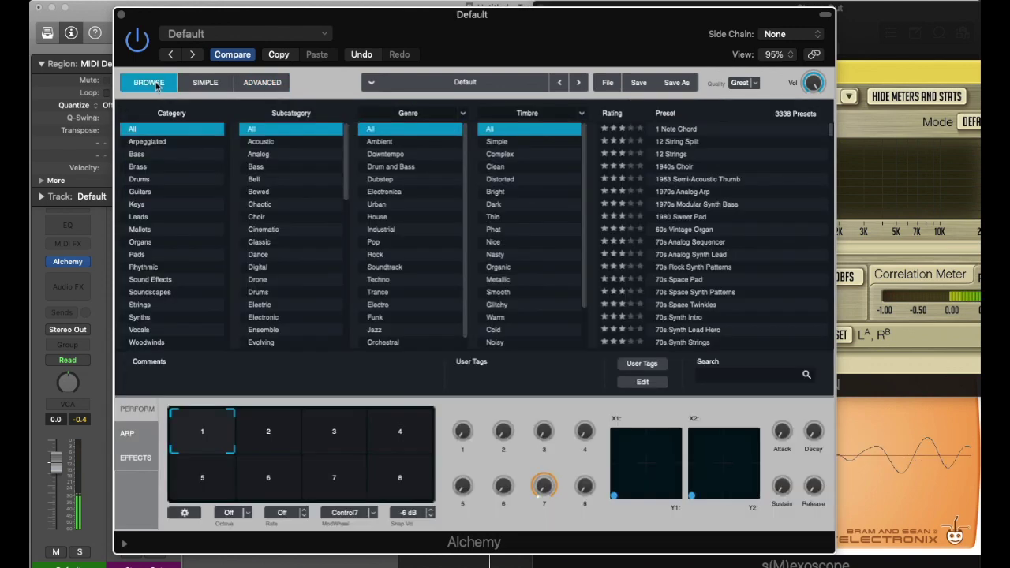
click(148, 82)
click(249, 84)
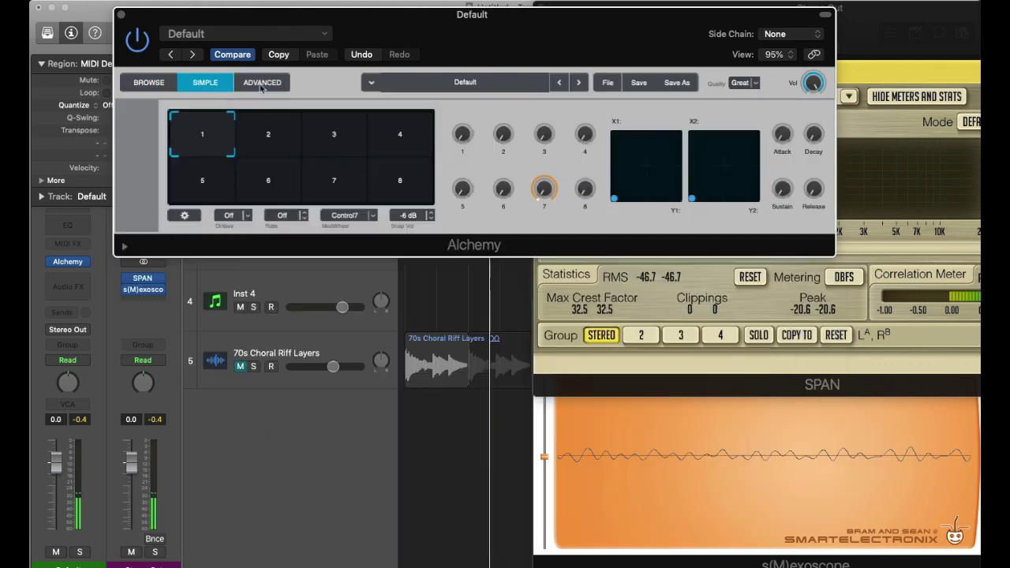
click(818, 116)
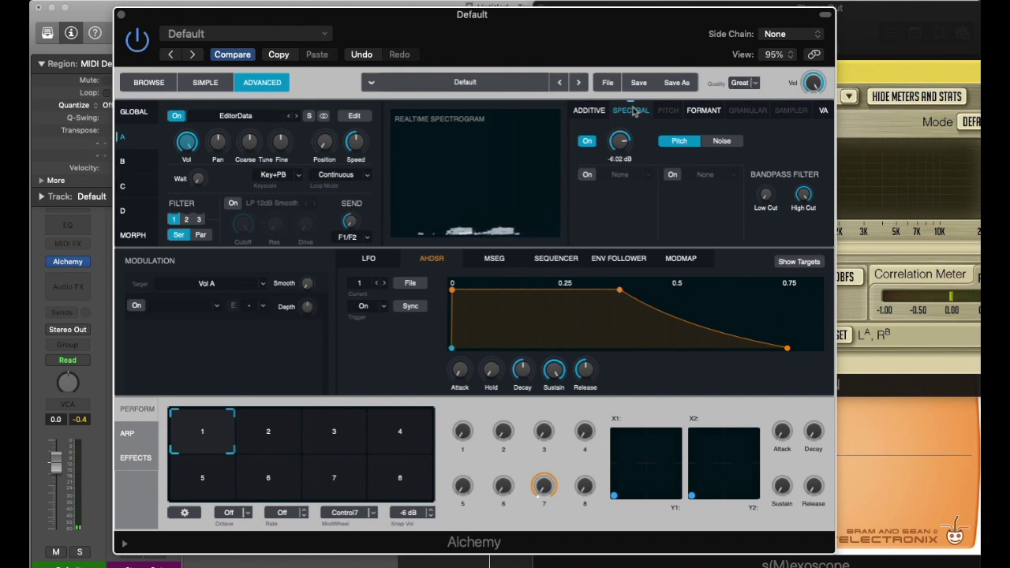
Reopen source A's spectral editor, paint a zigzag stroke from about 0.4 s to 3.4 s, and extend the end marker to about 3.2 s
click(354, 116)
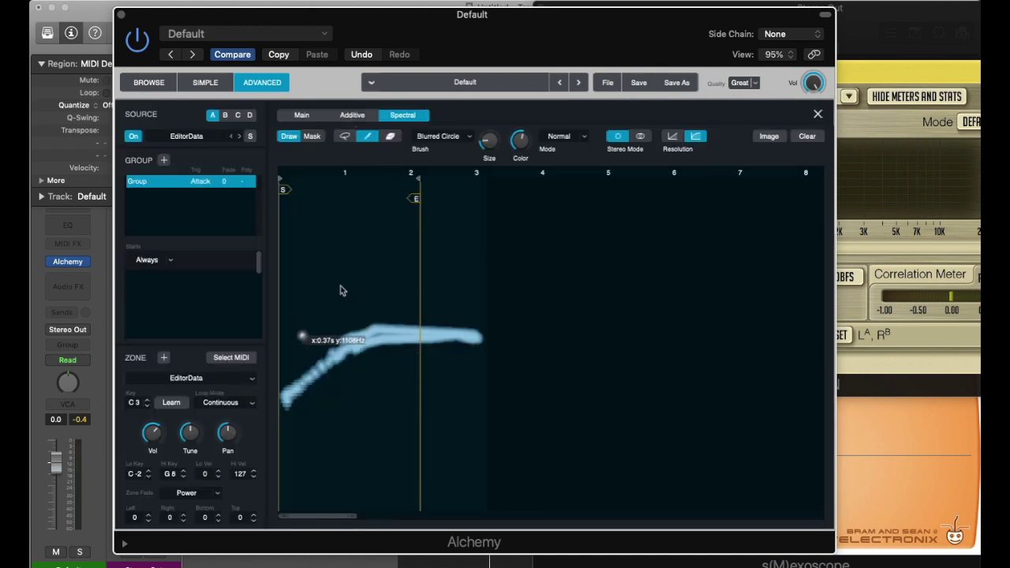
drag(302, 338, 354, 312)
mouse_move(407, 288)
mouse_down()
mouse_move(402, 315)
mouse_move(466, 212)
mouse_move(501, 312)
mouse_move(503, 303)
mouse_up()
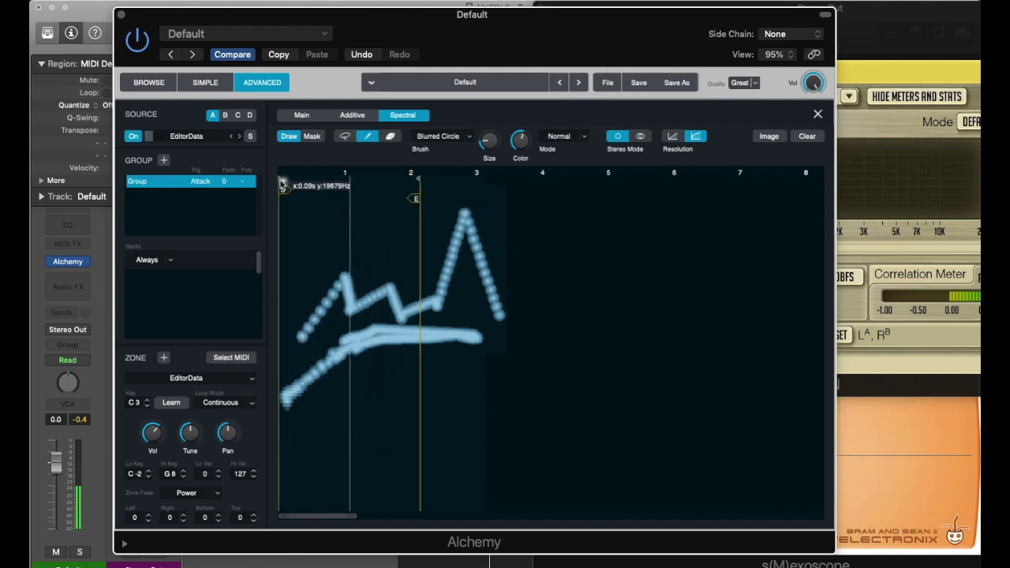
drag(414, 199, 485, 205)
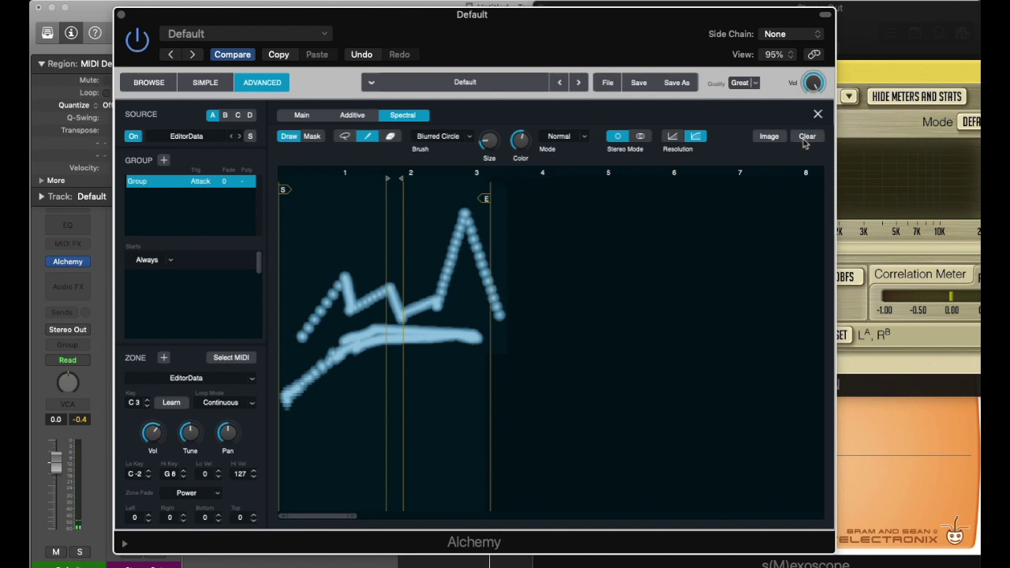
Clear the spectral drawing and import "Screen Shot 2020-02-22 at 2.22.17 PM.png" from the SpectralImages folder as the spectral image
click(689, 136)
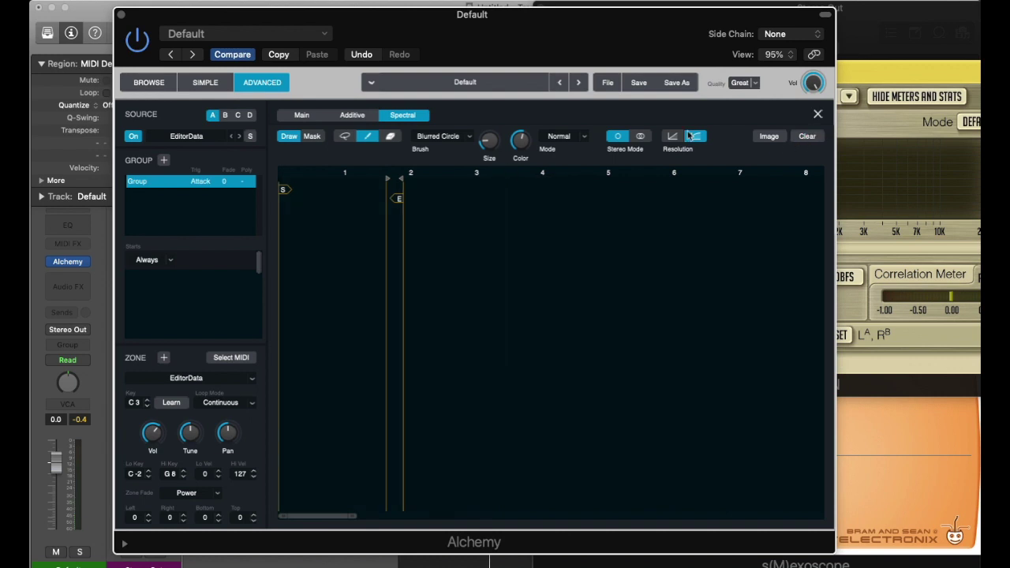
click(769, 137)
click(764, 160)
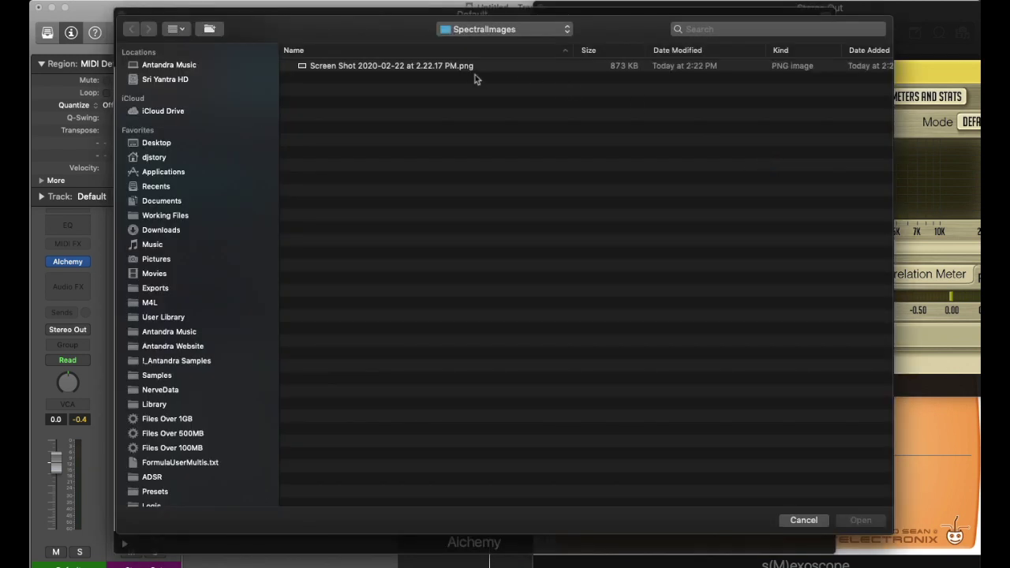
click(462, 70)
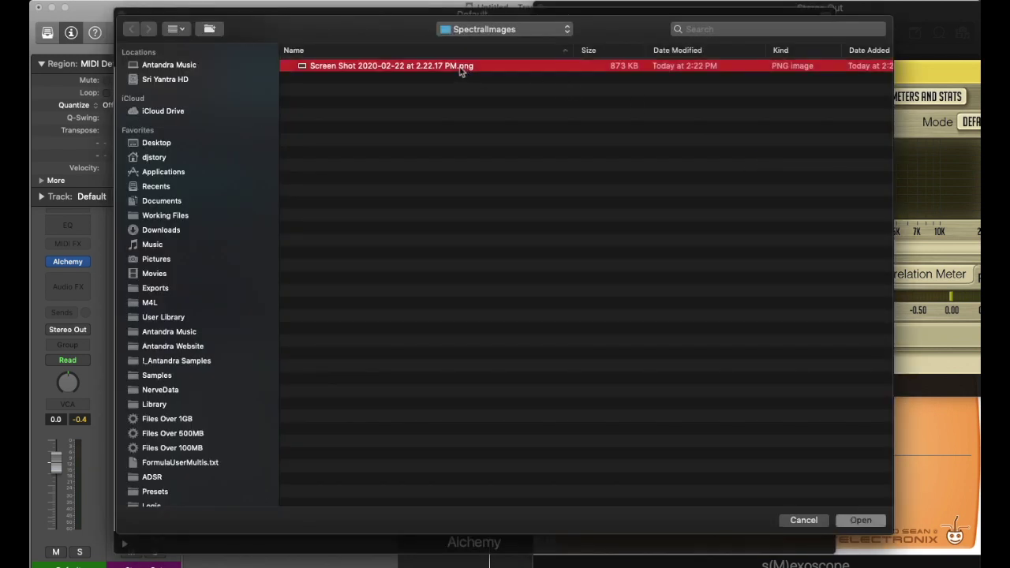
double_click(462, 69)
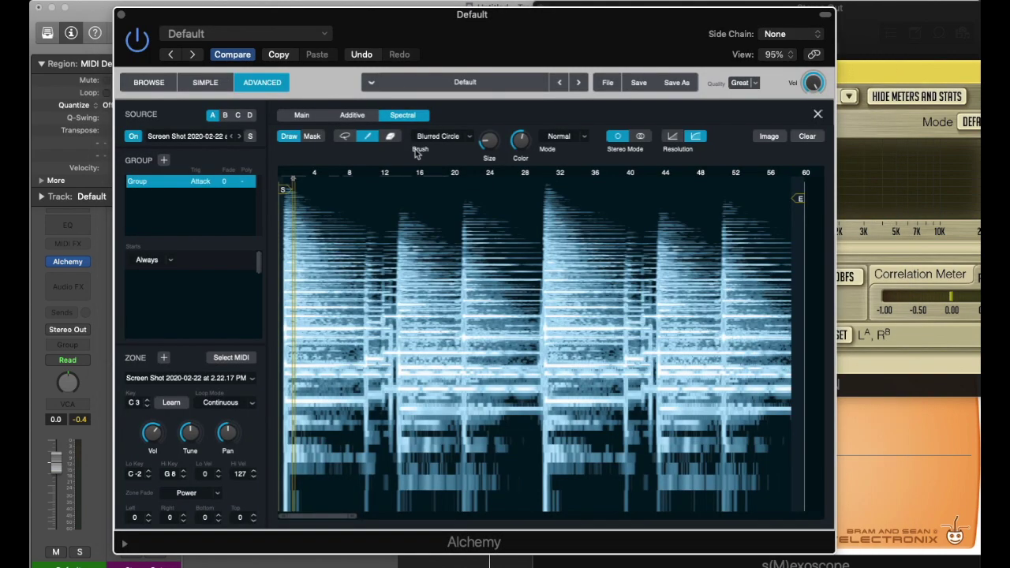
Set the loop point to about 31 s in the imported image and lower Alchemy's output volume to -18.3 dB
drag(326, 18, 469, 32)
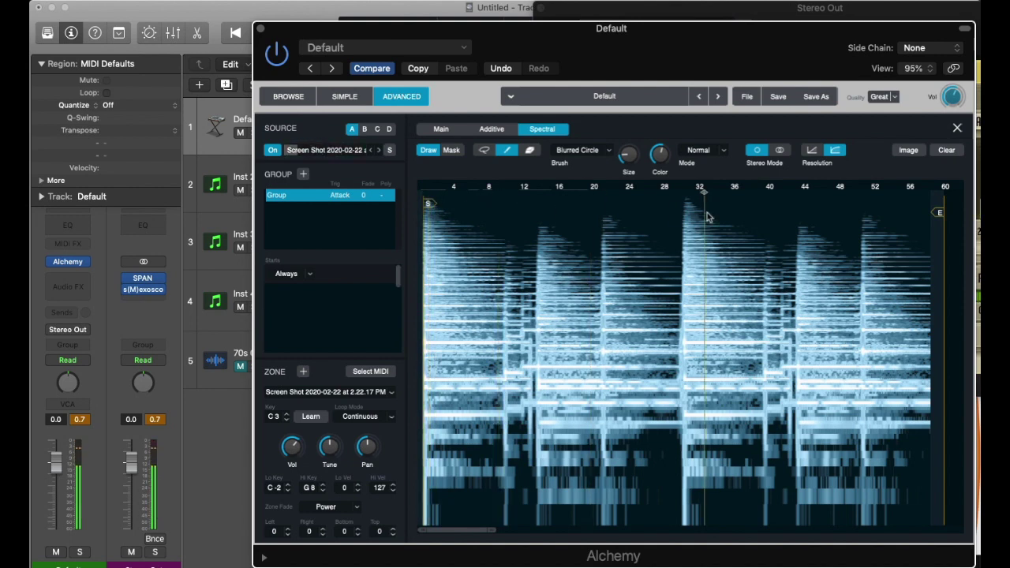
drag(709, 194, 688, 193)
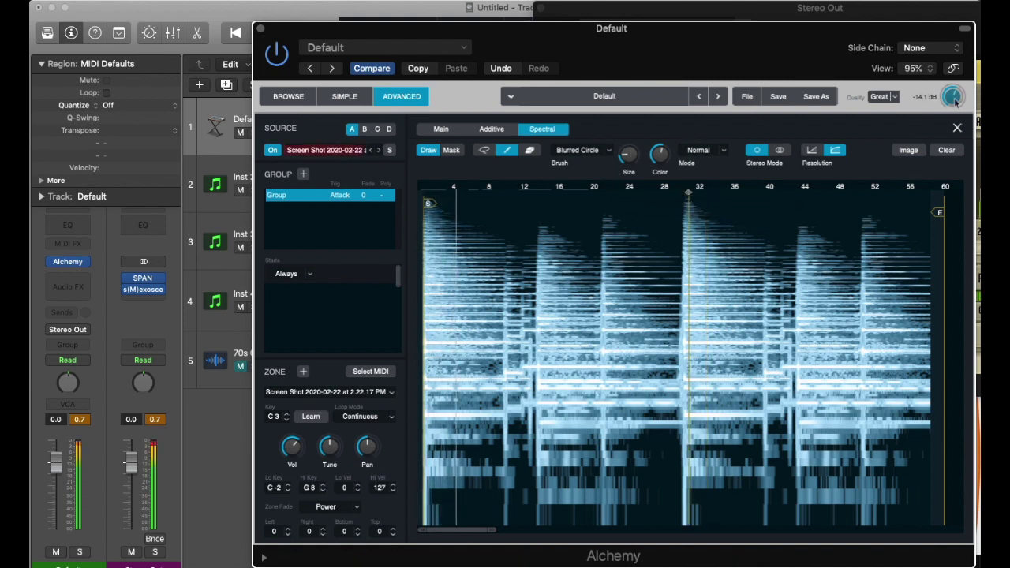
mouse_move(953, 104)
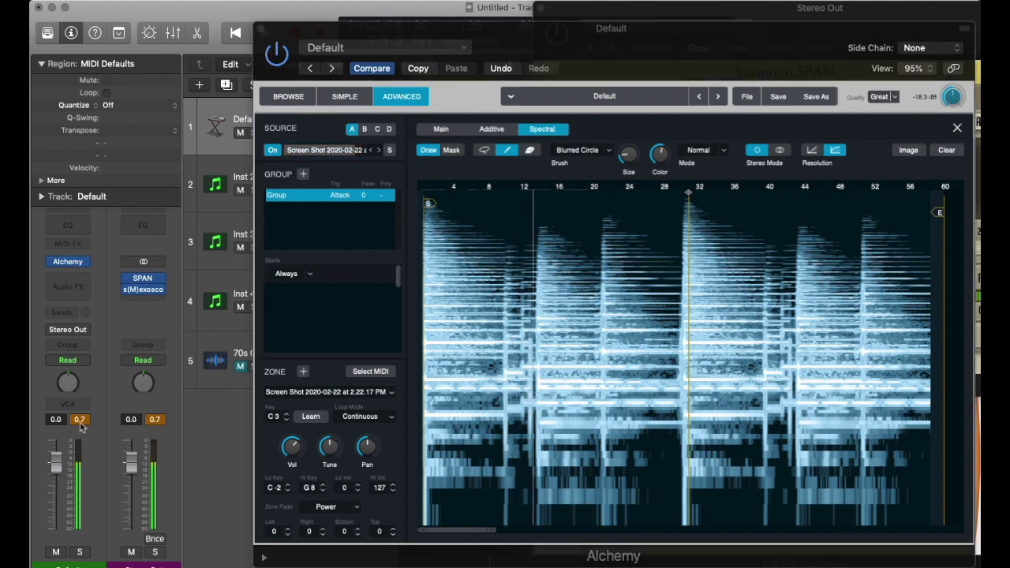
click(79, 420)
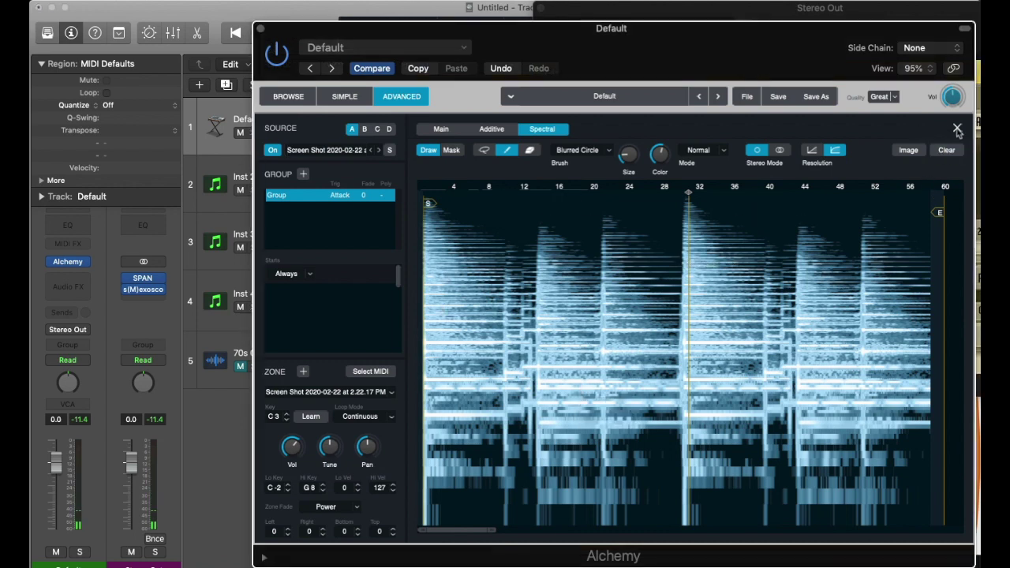
Close the spectral editor and the Alchemy window, and open the Loop Browser with the SPAN window moved clear of it
click(956, 129)
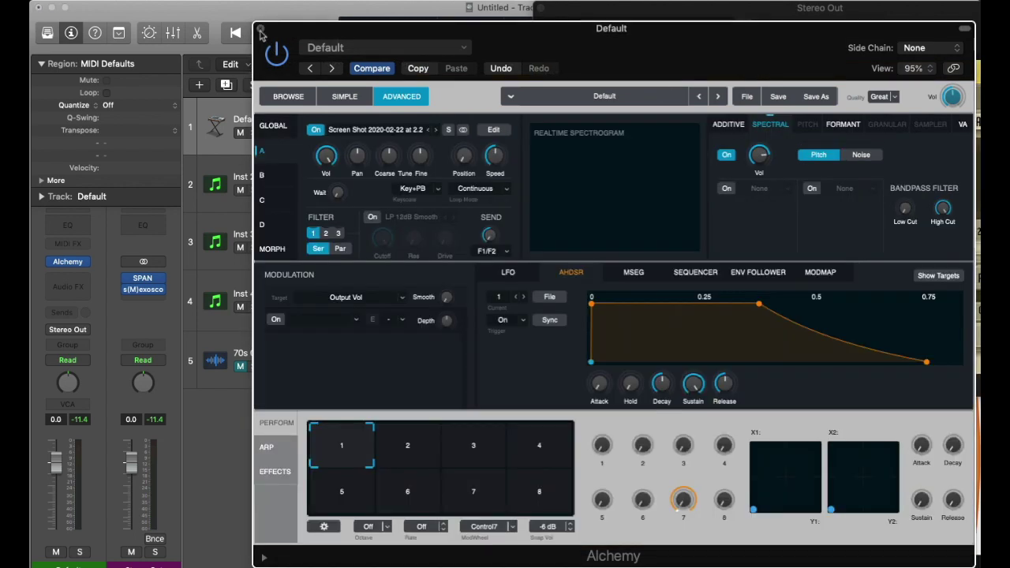
click(552, 15)
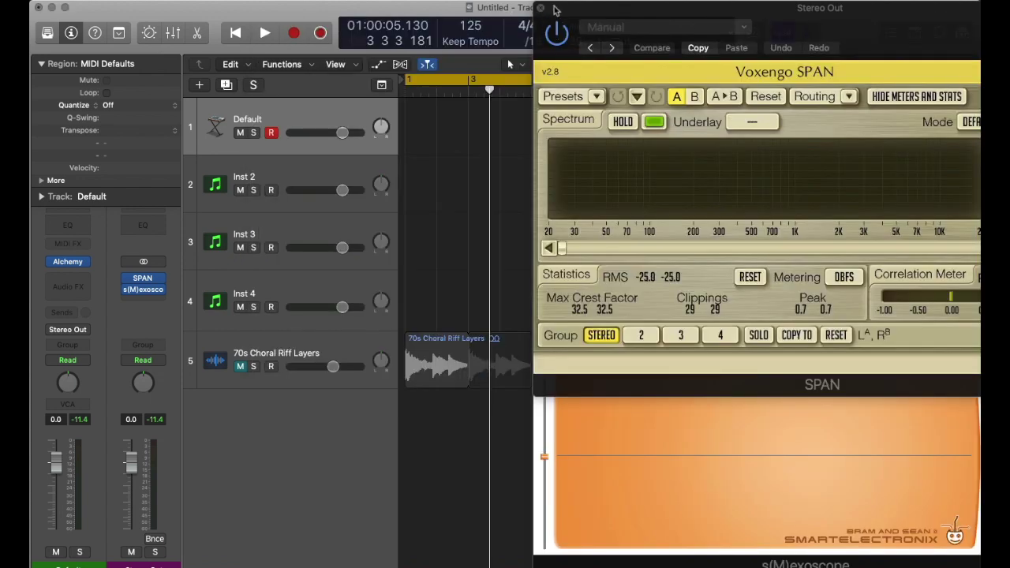
drag(544, 11, 545, 67)
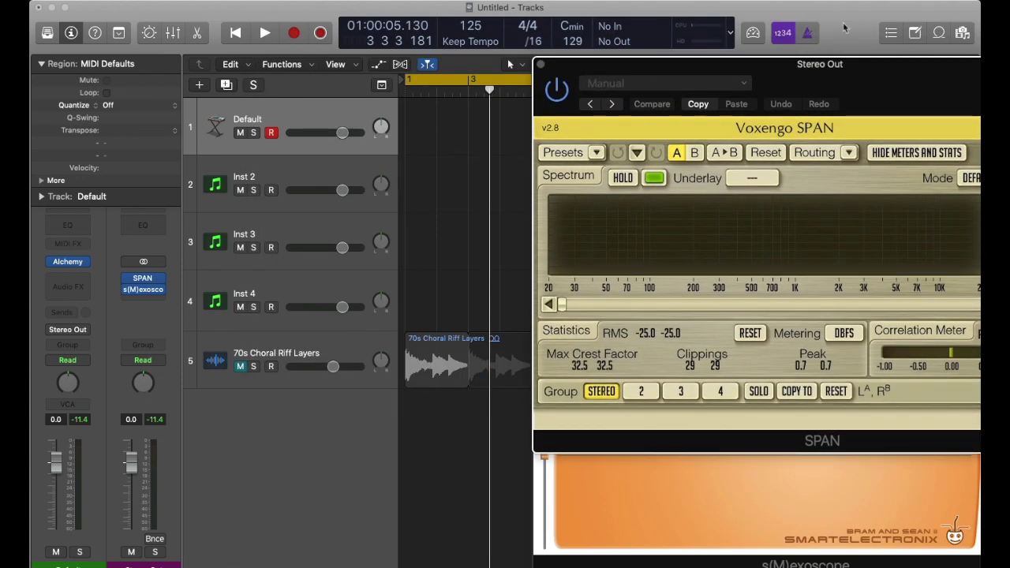
click(965, 33)
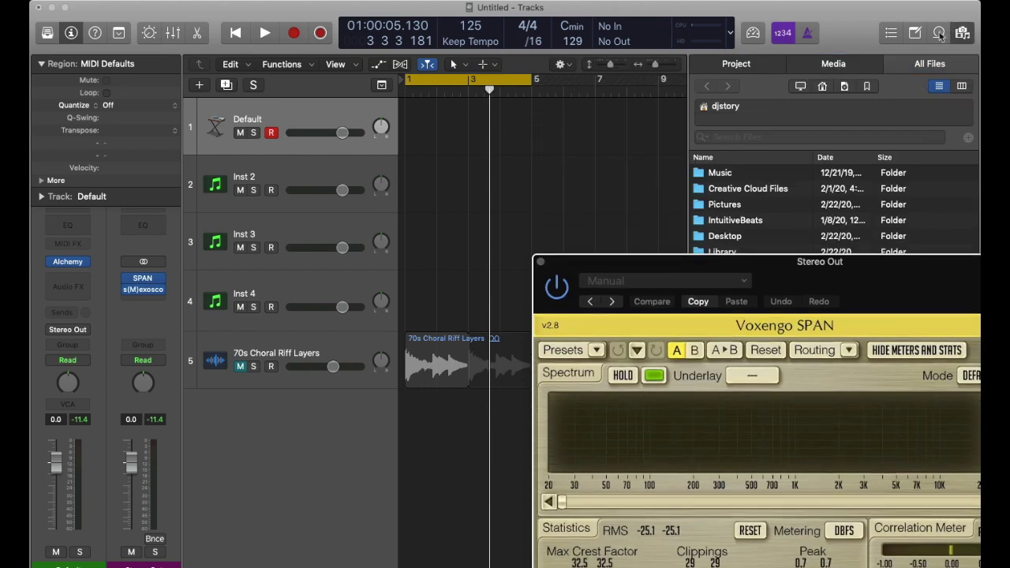
click(939, 33)
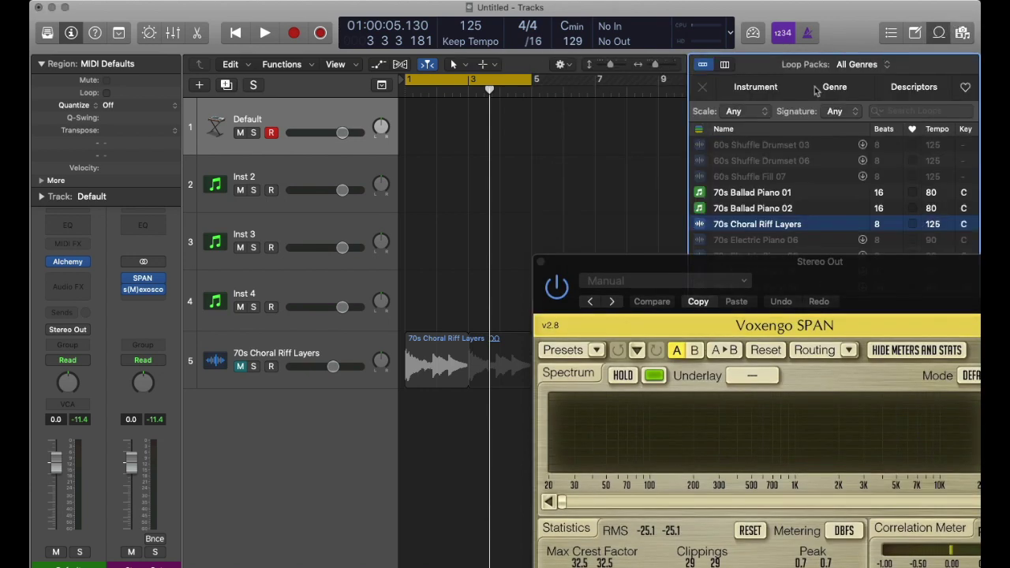
Audition the Ace Melody Layers loop, place it at bar 1 on the 70s Choral Riff Layers track, and unmute that track
scroll(730, 229, down, 10)
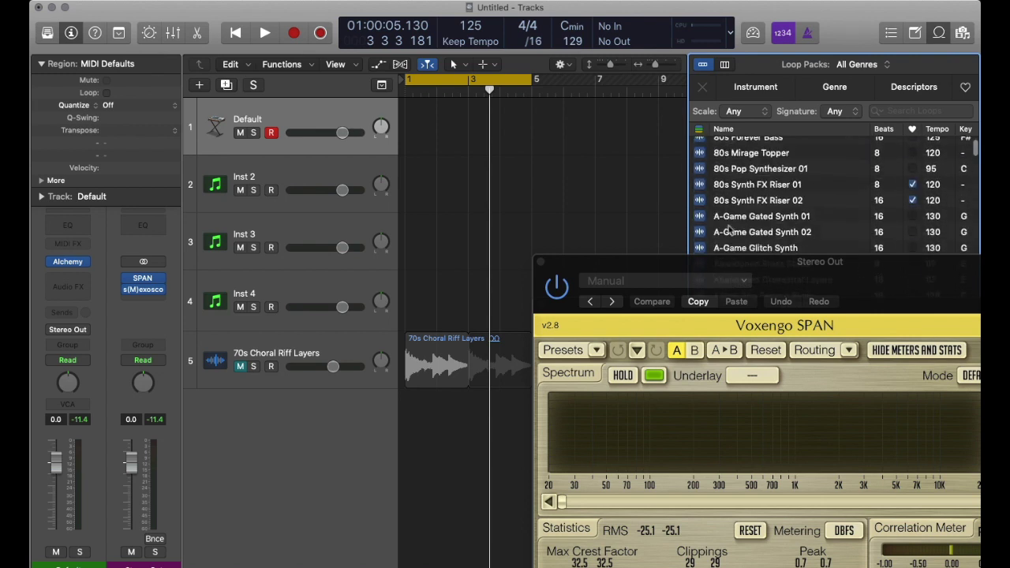
scroll(729, 229, down, 6)
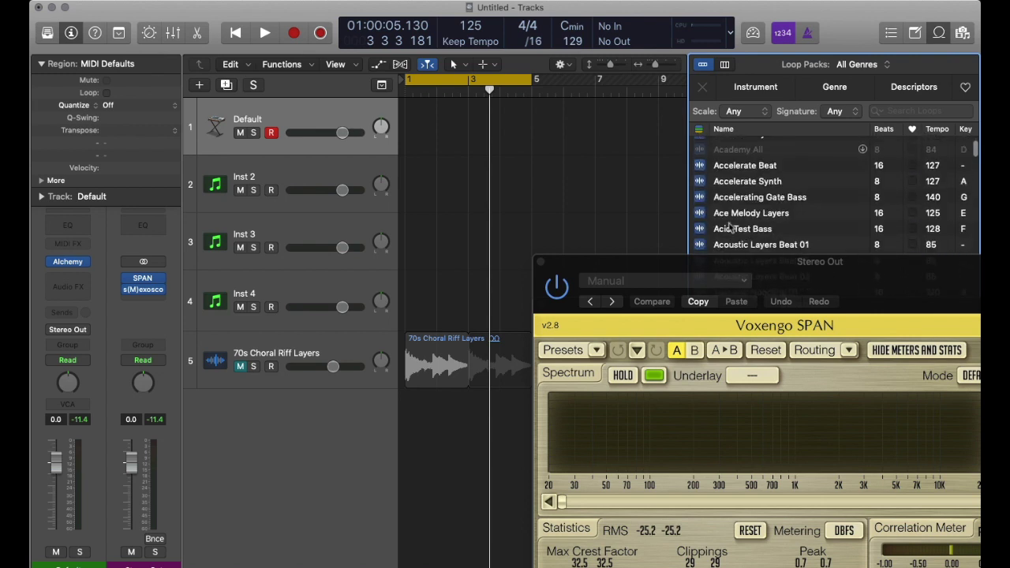
click(722, 213)
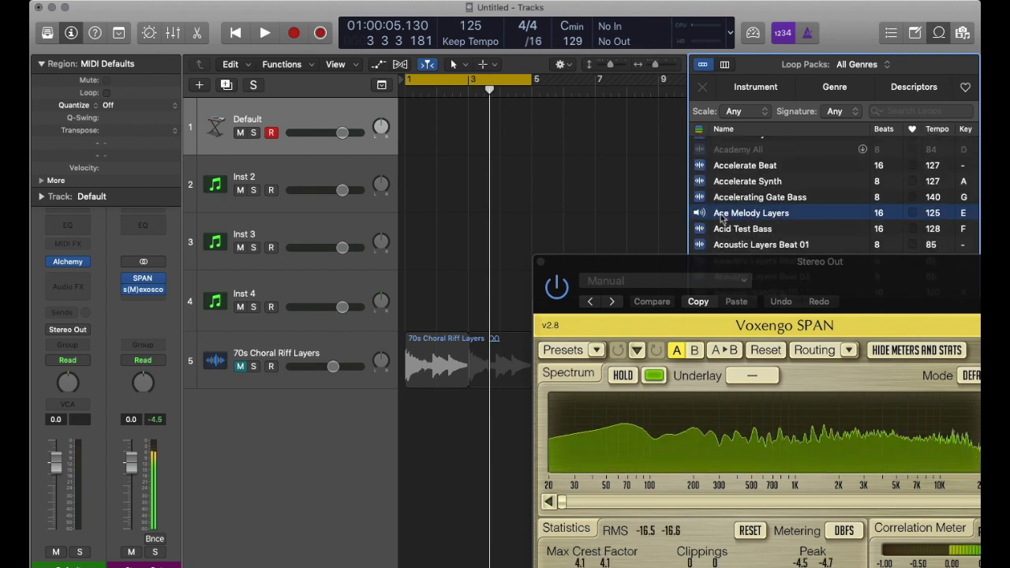
drag(722, 217, 422, 349)
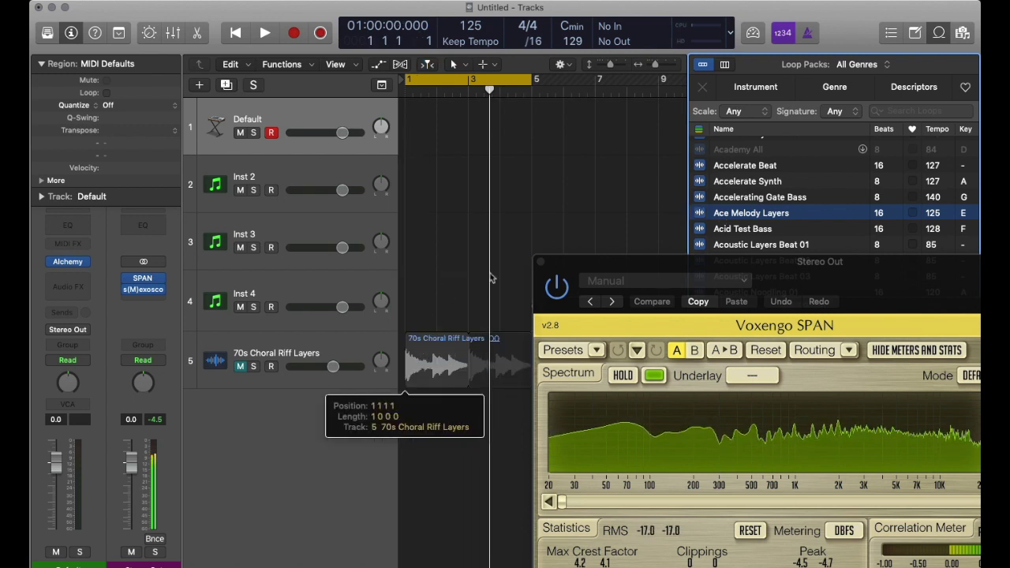
click(240, 376)
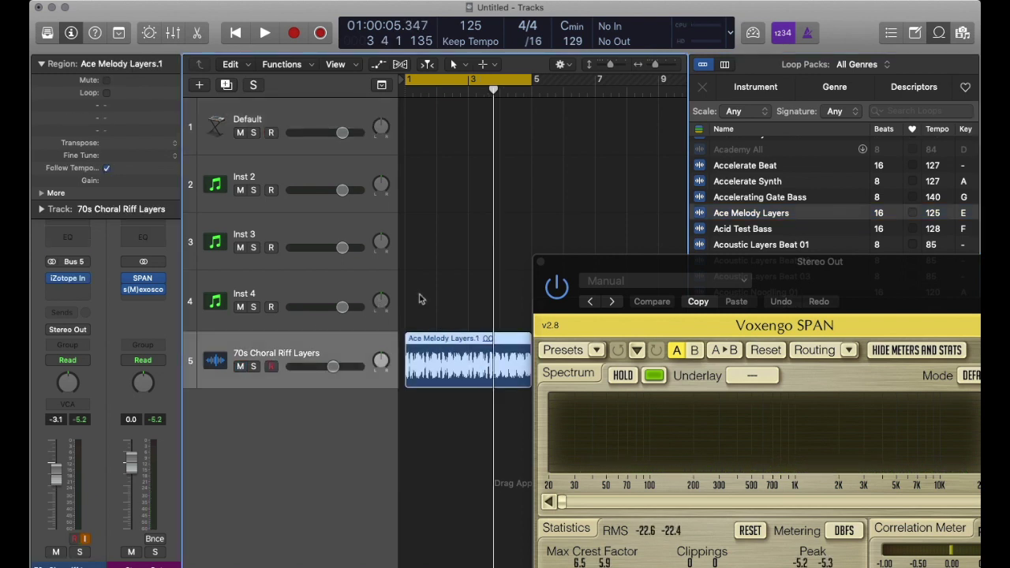
Start playback and open iZotope Insight on the 70s Choral Riff Layers track with its spectrogram window enlarged
key(space)
click(68, 279)
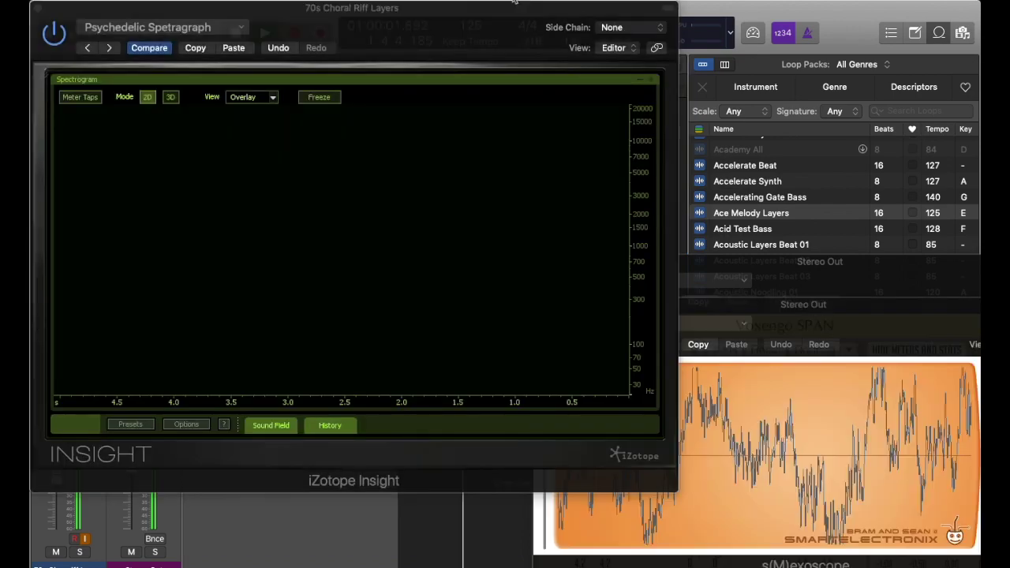
double_click(466, 11)
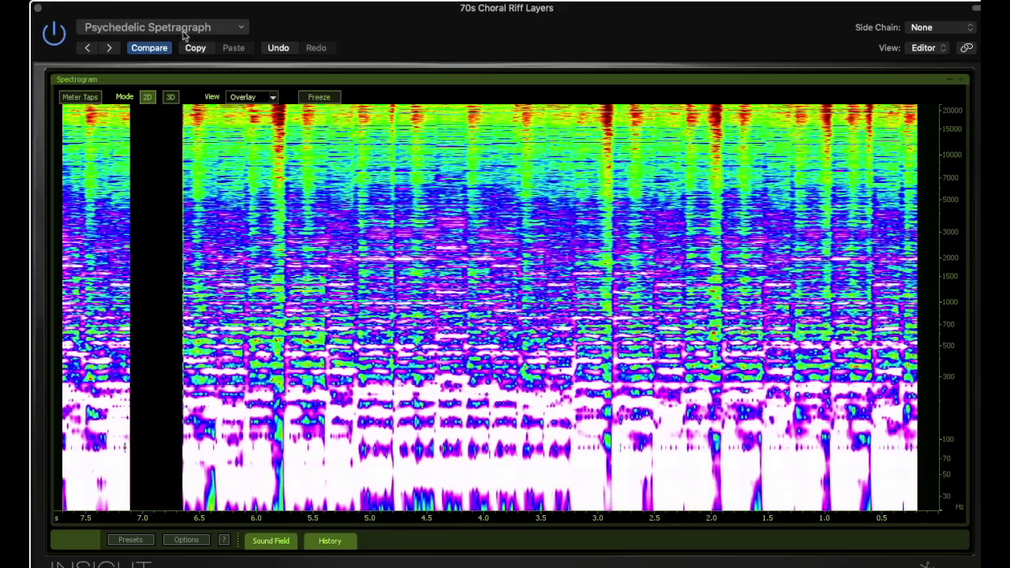
click(184, 31)
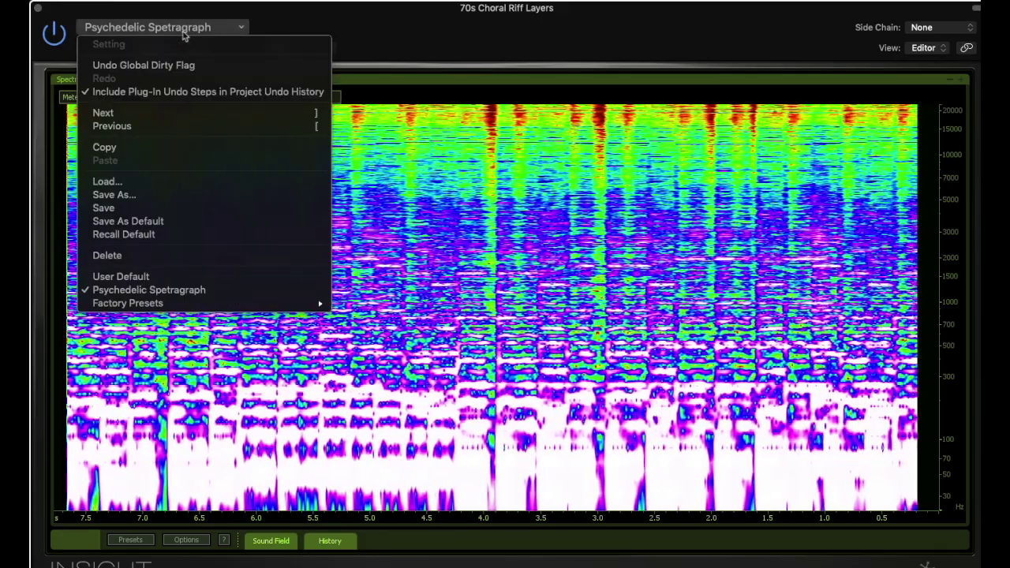
click(184, 32)
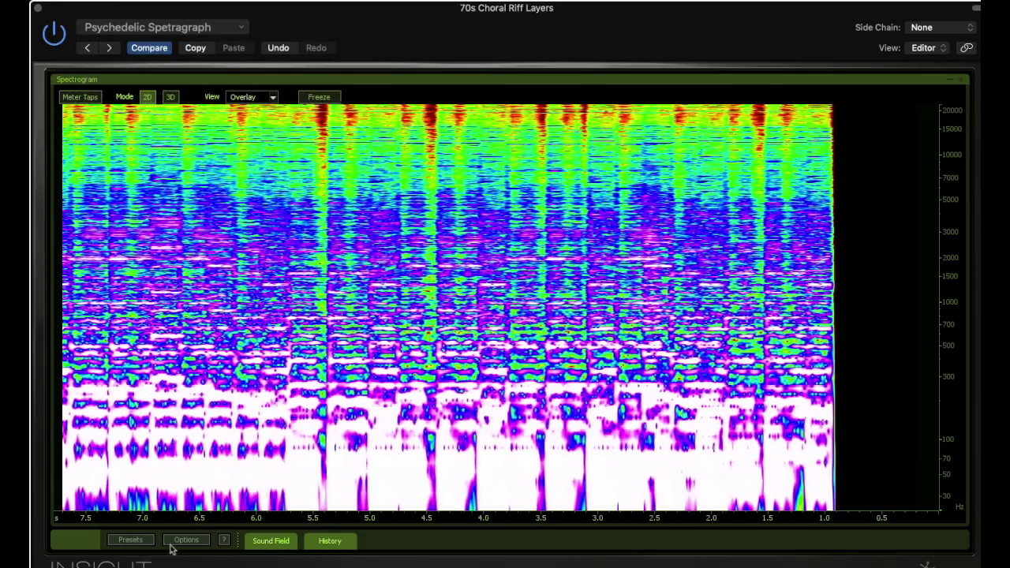
In Insight's options, set the spectrum type to 1/3 Octave and bring up the spectrogram settings in 2D mode
click(186, 539)
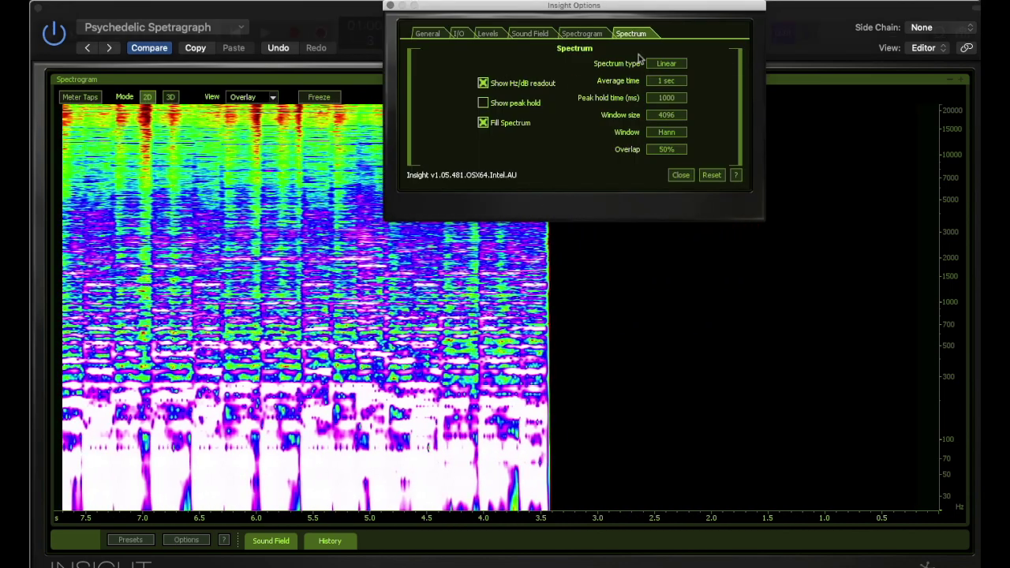
click(667, 63)
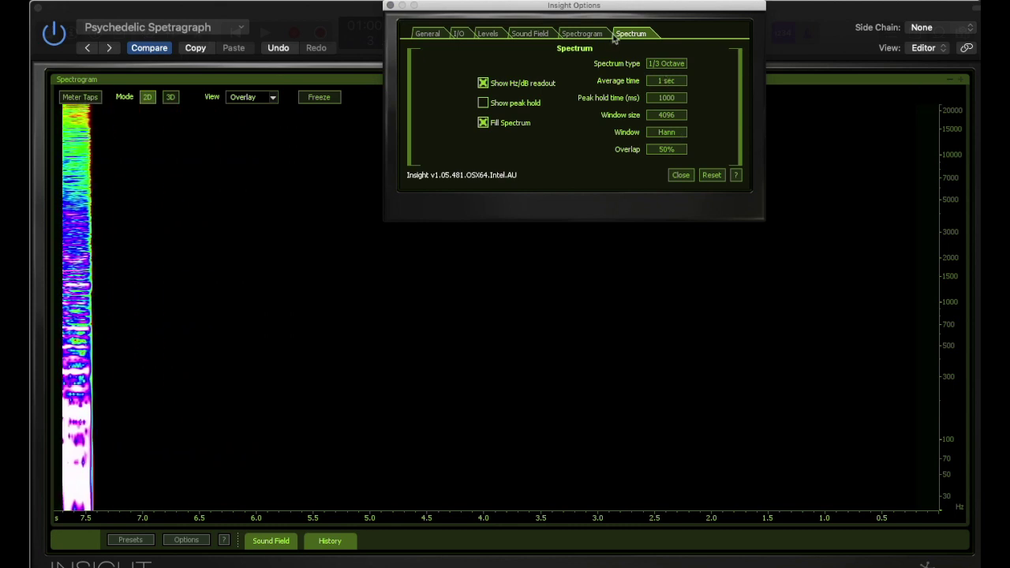
click(583, 35)
click(501, 64)
click(448, 65)
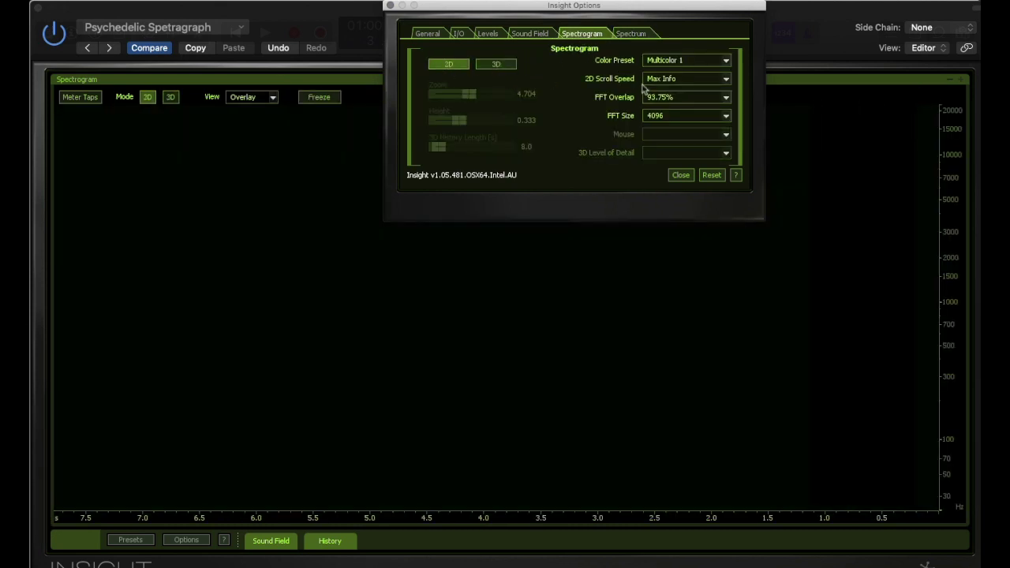
Set the spectrogram's color preset to Black & White and look over the available 2D scroll speeds
click(681, 61)
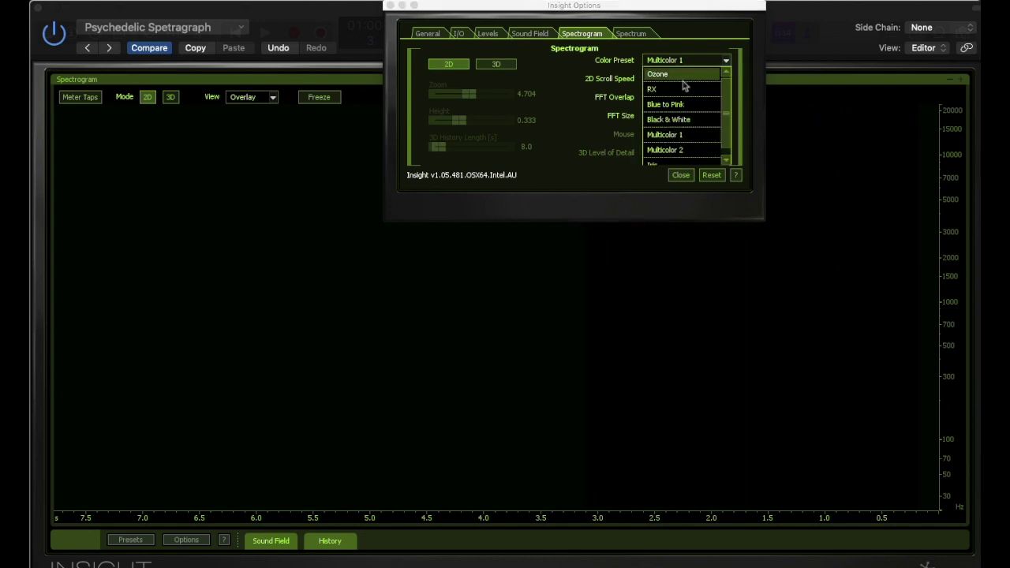
click(667, 119)
click(669, 79)
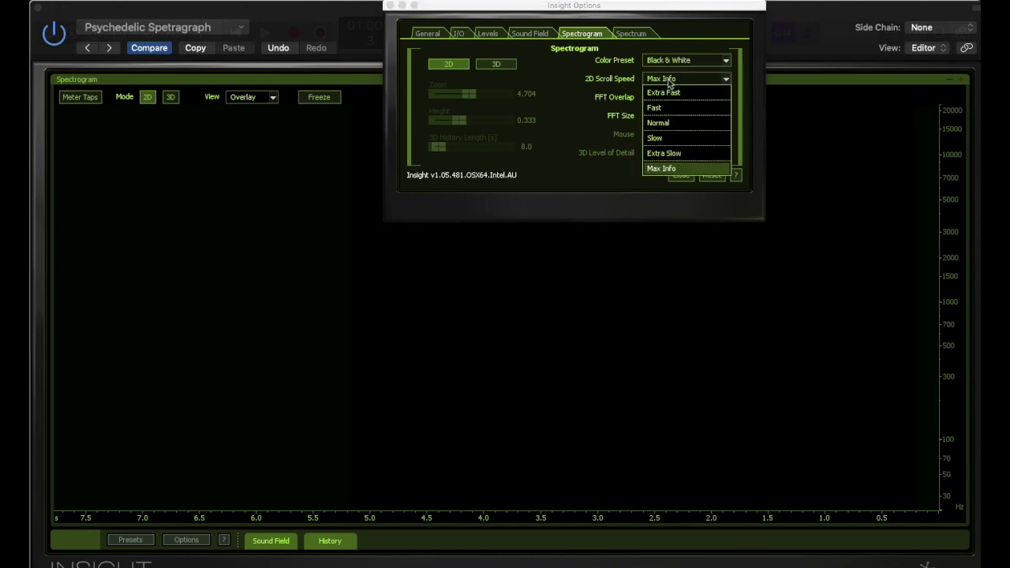
click(609, 90)
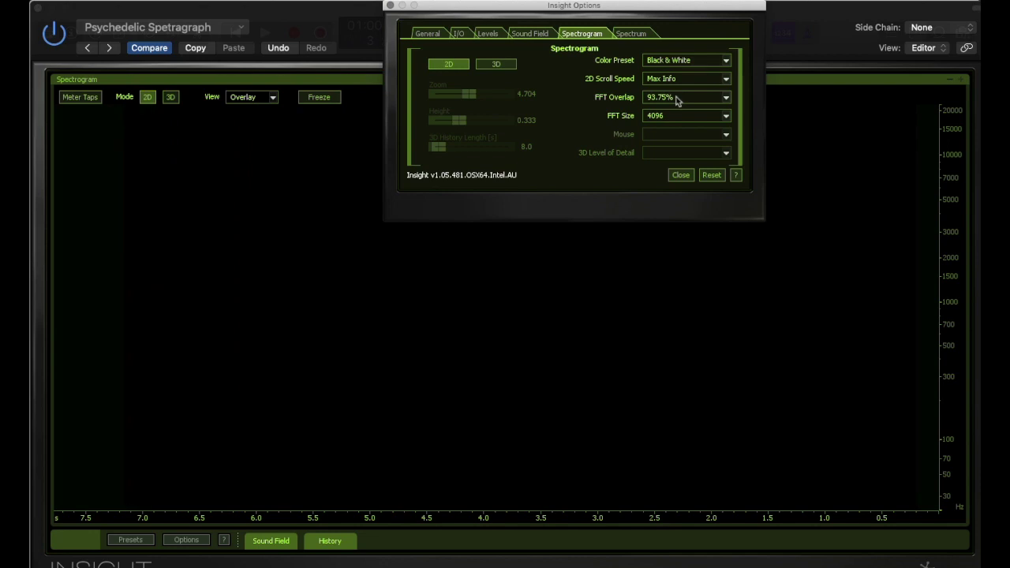
Set the spectrogram's FFT overlap to 87.5% and FFT size to 8192, and close the Insight options
click(677, 98)
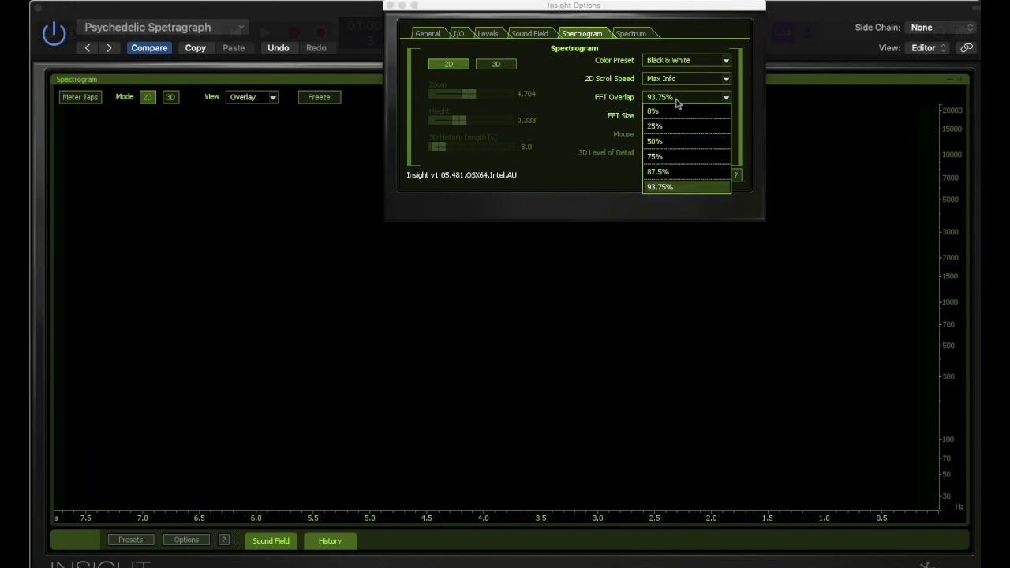
click(659, 172)
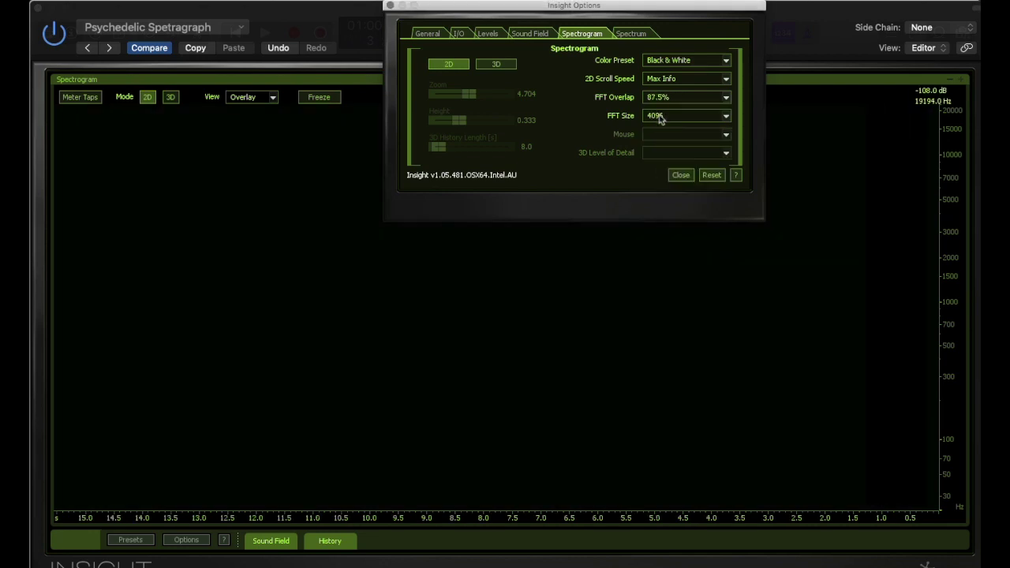
click(659, 116)
click(659, 191)
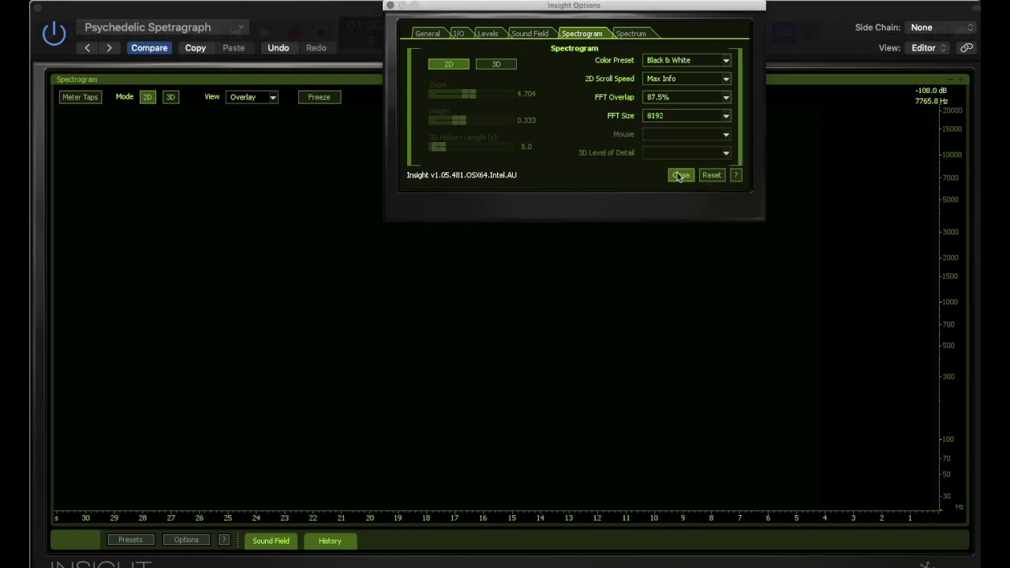
click(390, 6)
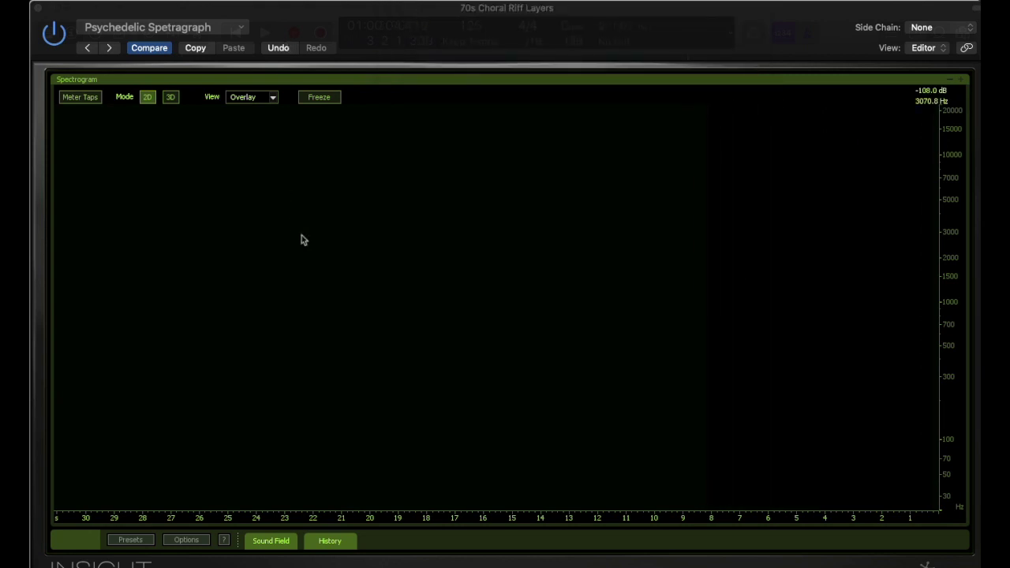
Play the loop, freeze the spectrogram at about 17 s of history, and capture only its filled area as a screenshot
key(space)
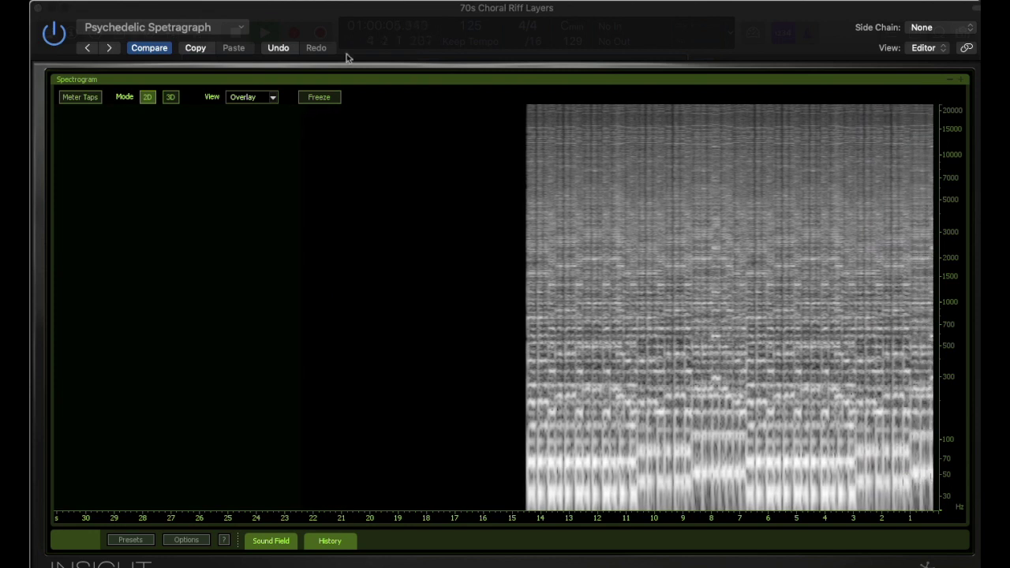
click(317, 97)
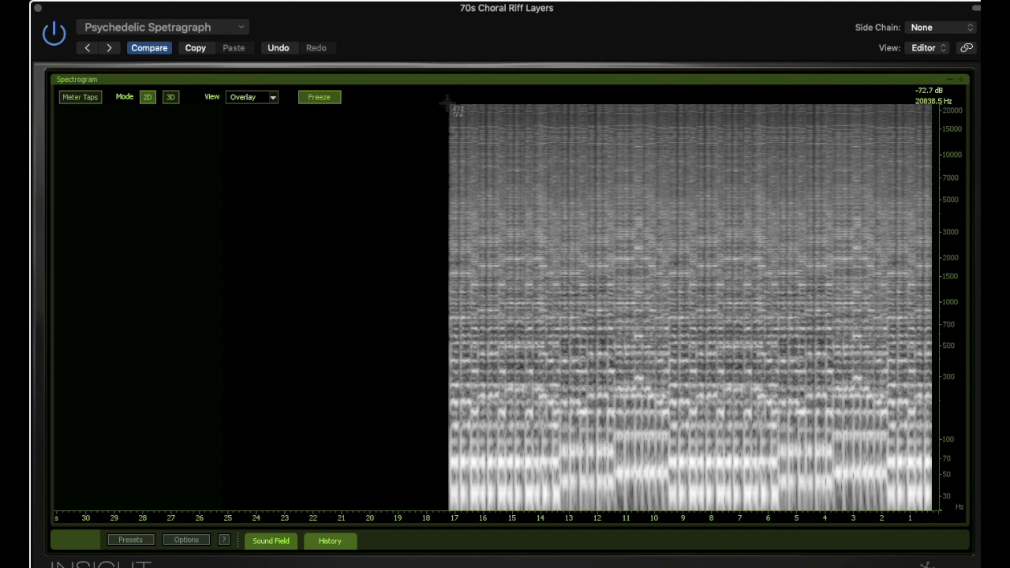
drag(449, 104, 939, 516)
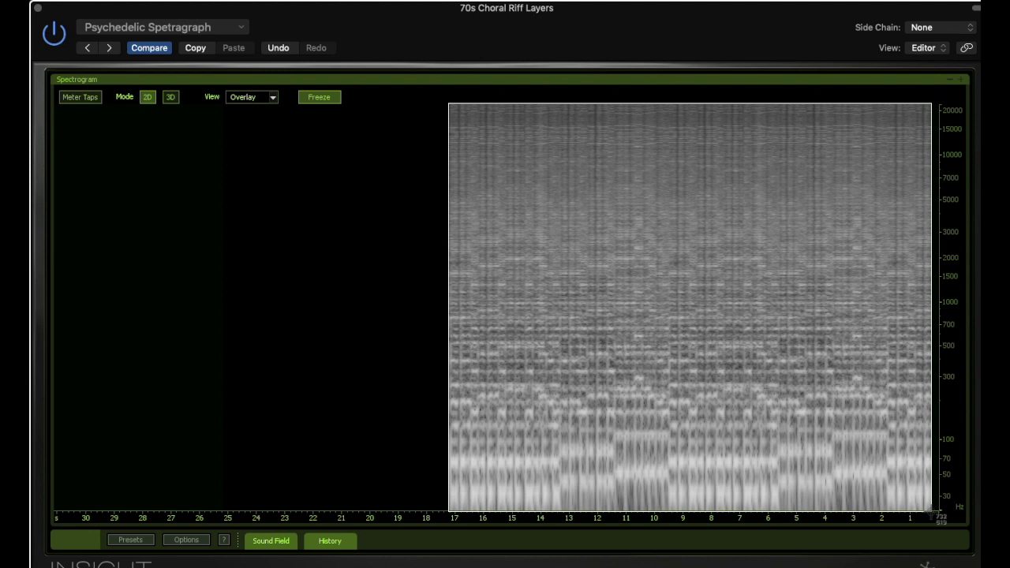
drag(939, 517, 939, 517)
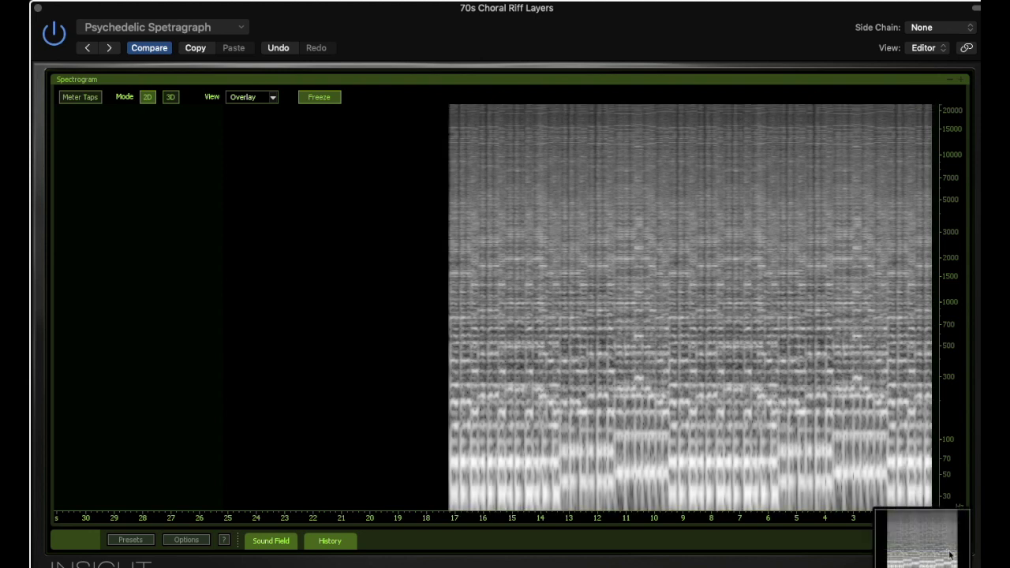
Switch to Finder and move "Screen Shot 2020-02-22 at 2.36.25 PM.png" from the Desktop into the SpectralImages folder via its alias in Pictures
key(super+Tab)
key(super+Tab)
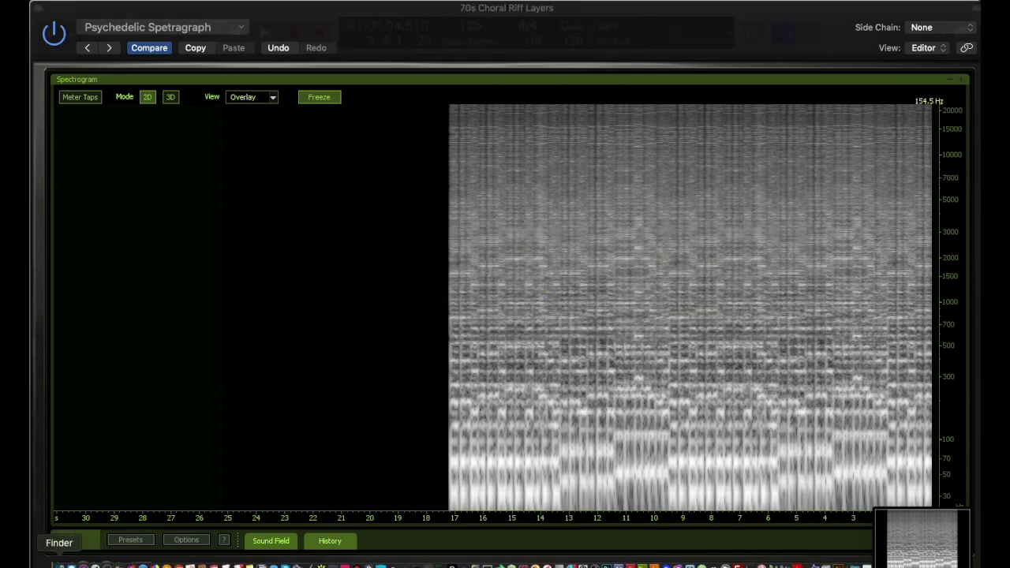
click(59, 563)
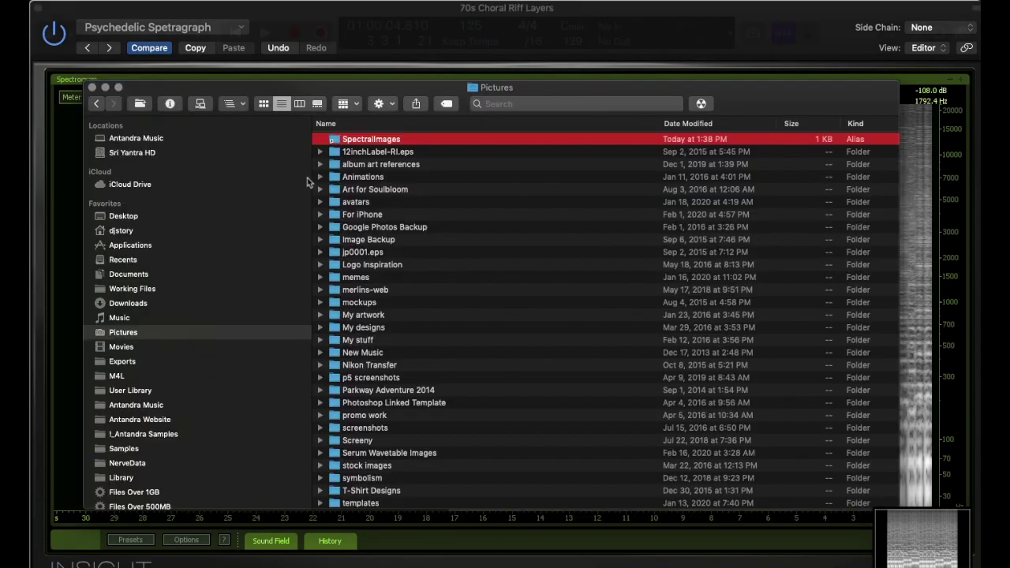
click(126, 217)
drag(384, 140, 126, 337)
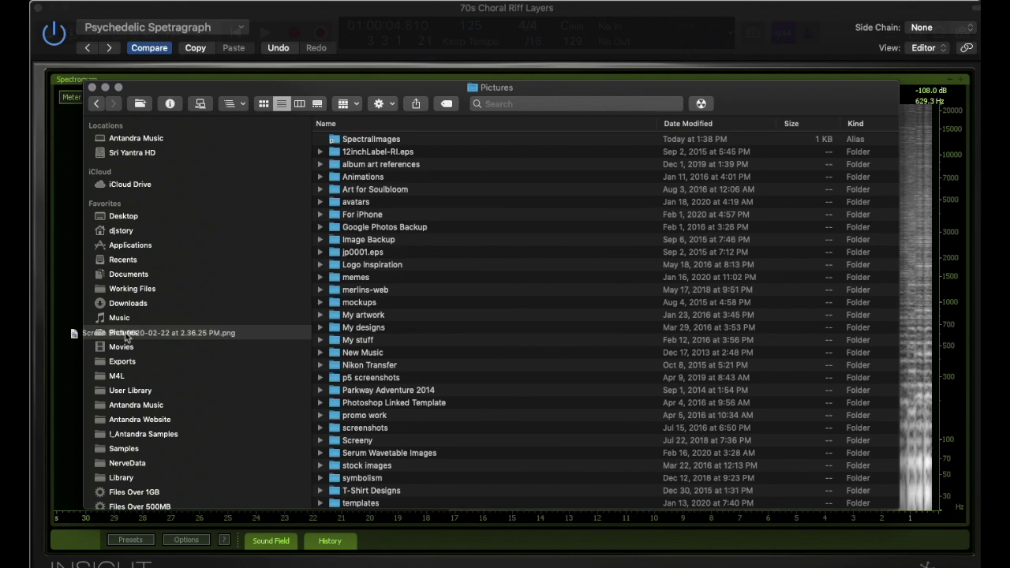
drag(376, 141, 377, 141)
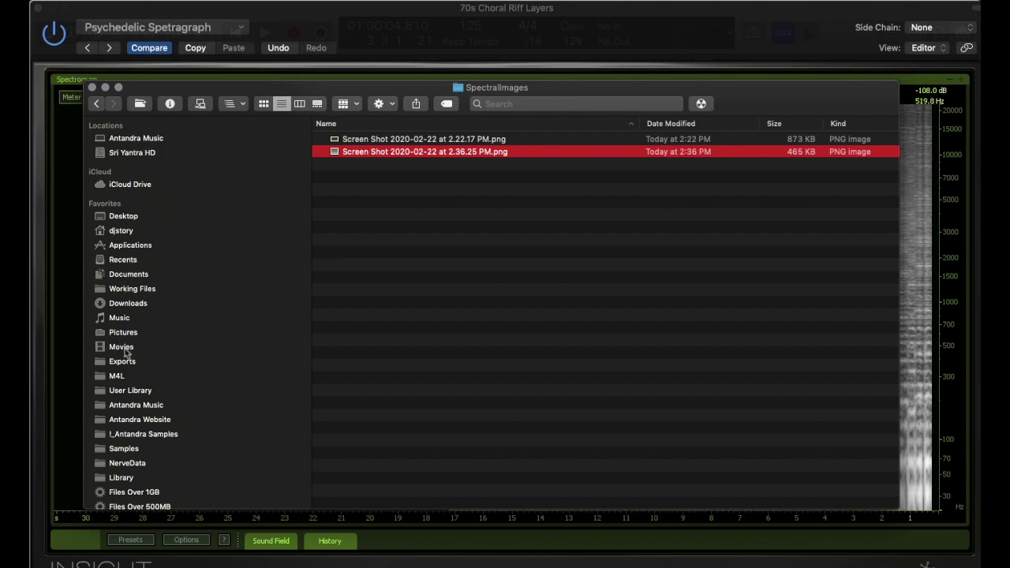
Browse Music > Audio Music Apps > Plug-In Settings > Alchemy > Libraries > SpectralImages to check the images' location, and return to Logic Pro
click(119, 318)
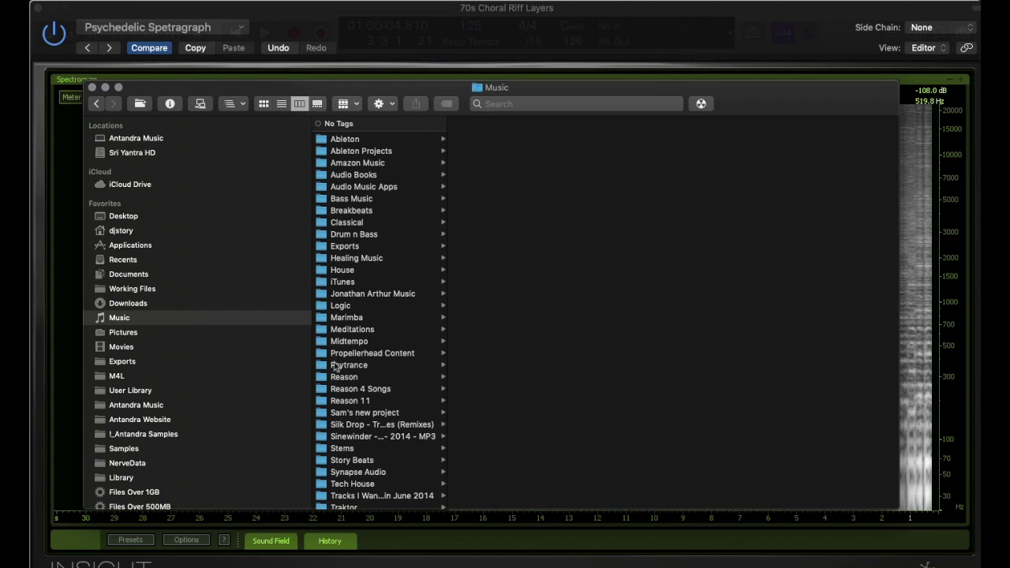
click(361, 186)
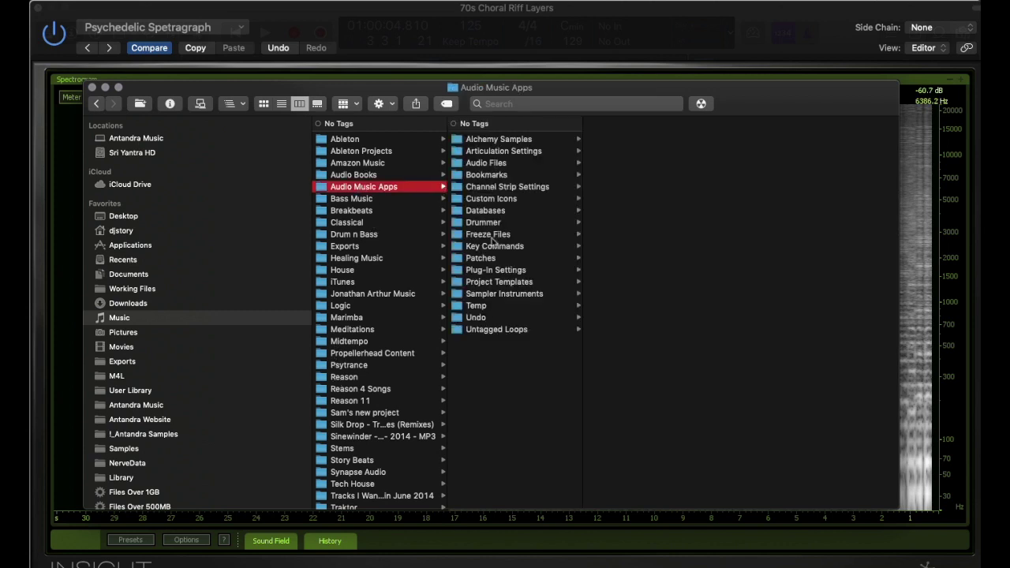
click(488, 140)
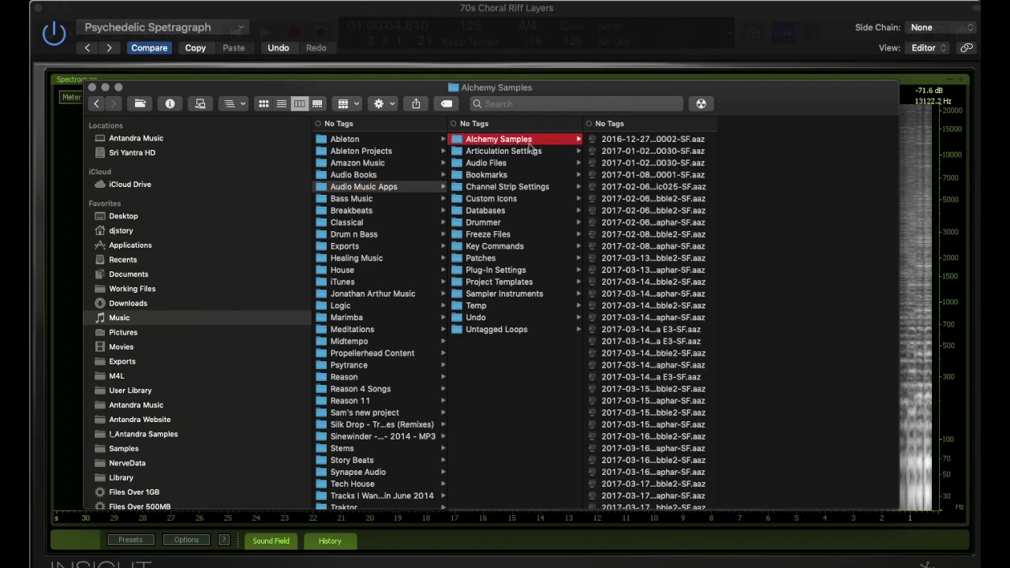
click(487, 271)
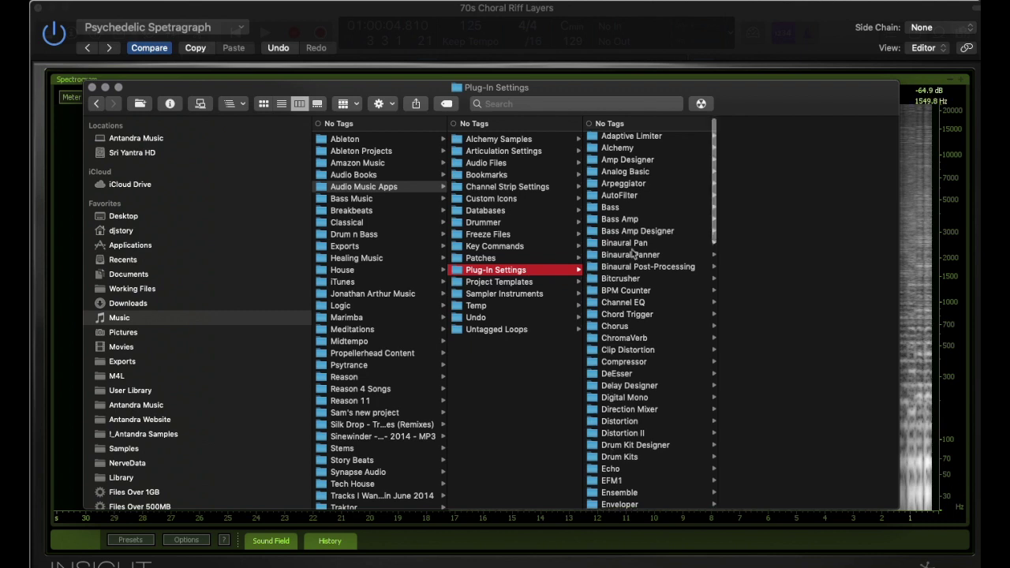
click(620, 150)
click(748, 153)
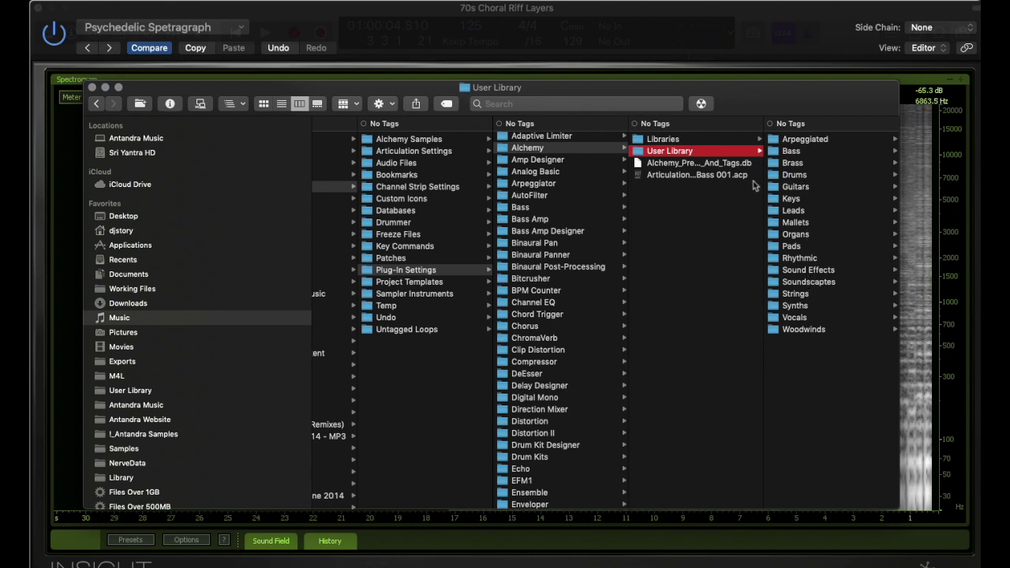
click(667, 141)
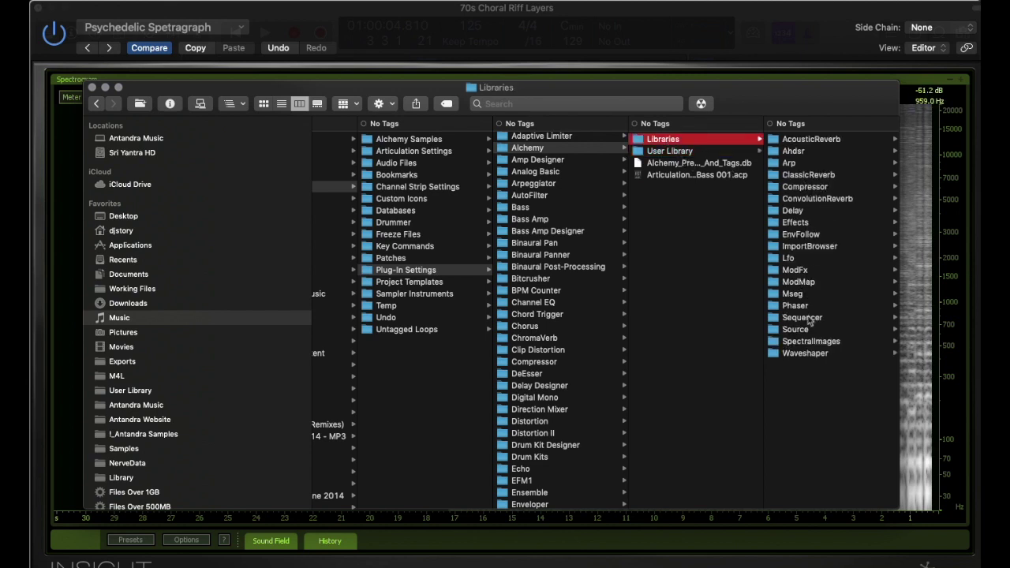
click(808, 342)
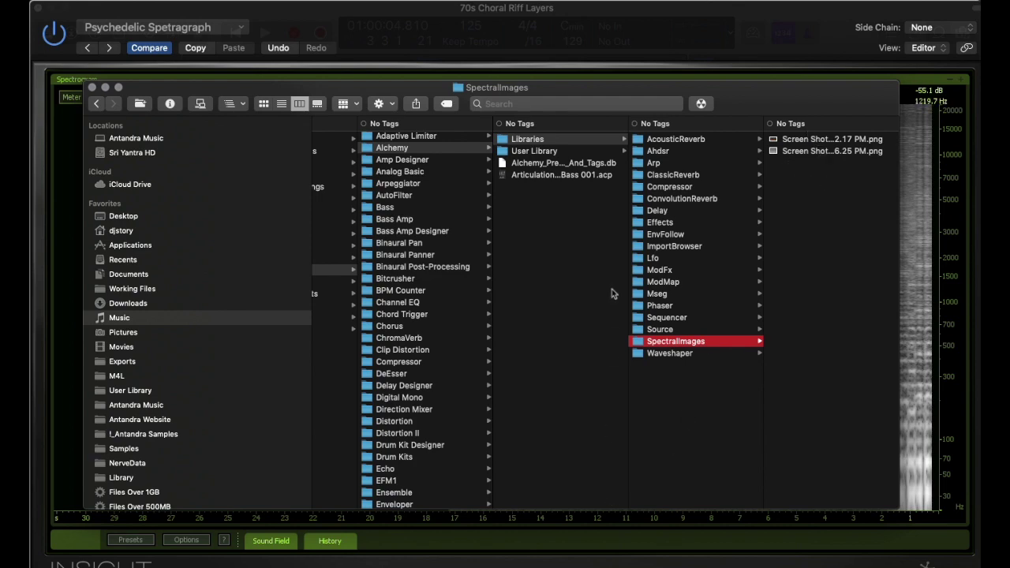
key(super+Tab)
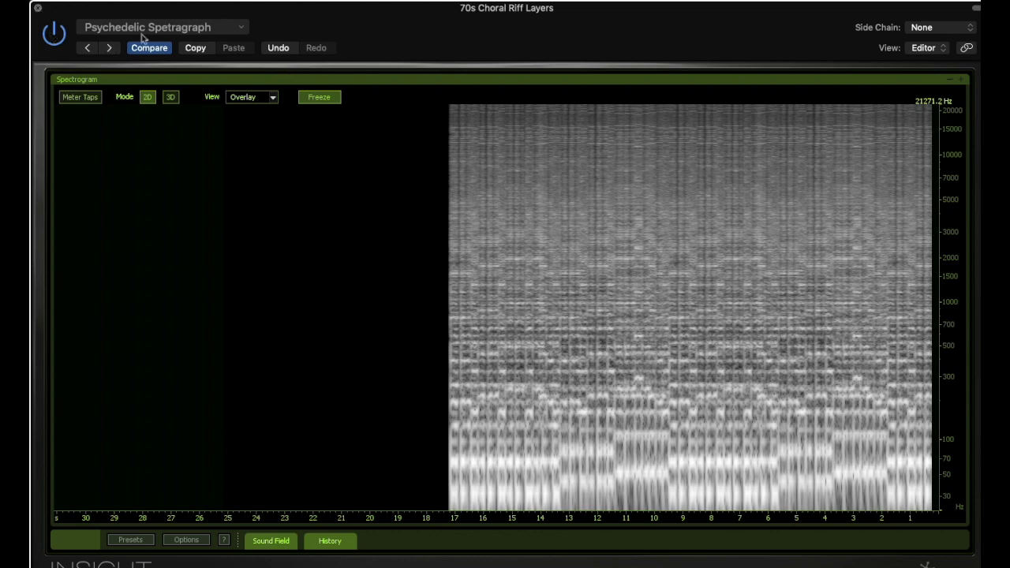
Close the Insight window and open source A of the Default track's Alchemy instrument in the spectral editor
key(space)
key(super+w)
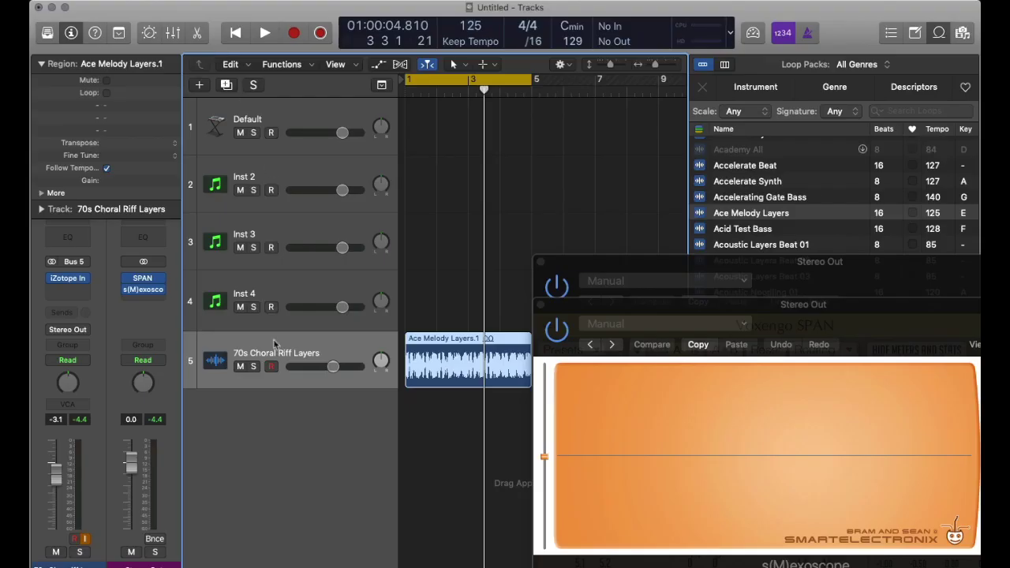
click(267, 118)
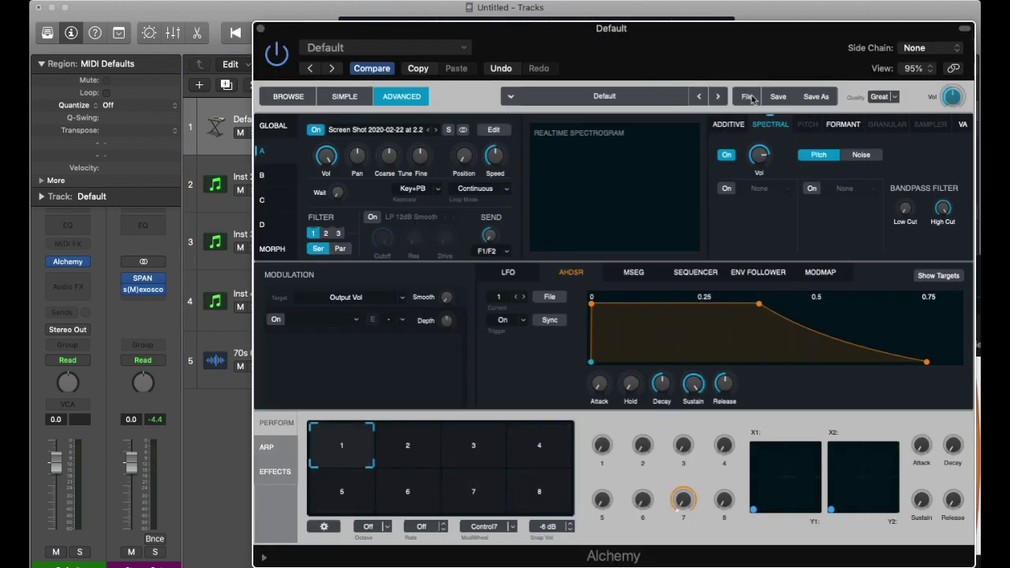
click(754, 98)
click(795, 98)
click(485, 131)
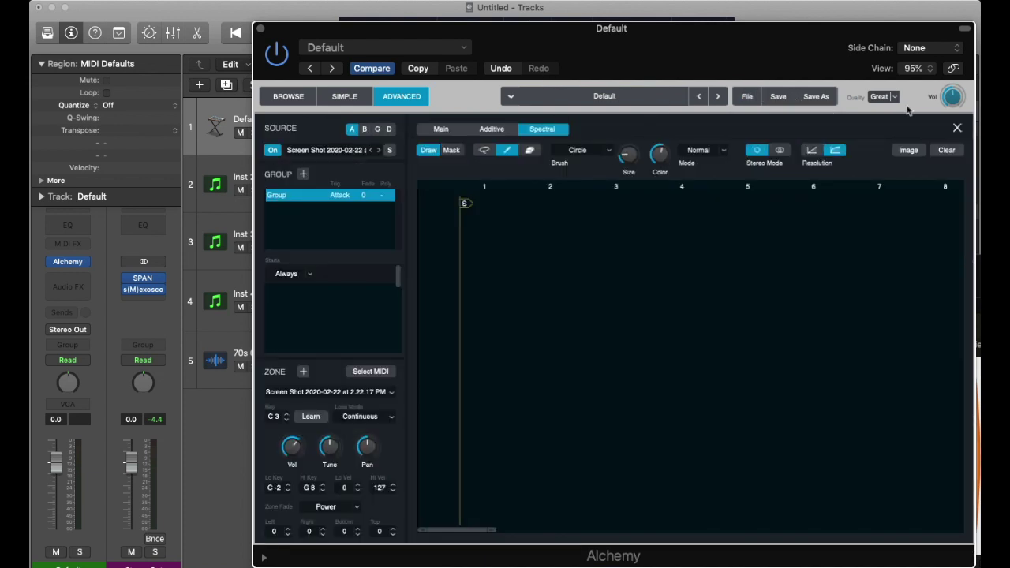
Preview both screenshots in the SpectralImages folder and import "Screen Shot 2020-02-22 at 2.36.25 PM.png" into the spectral editor
click(908, 152)
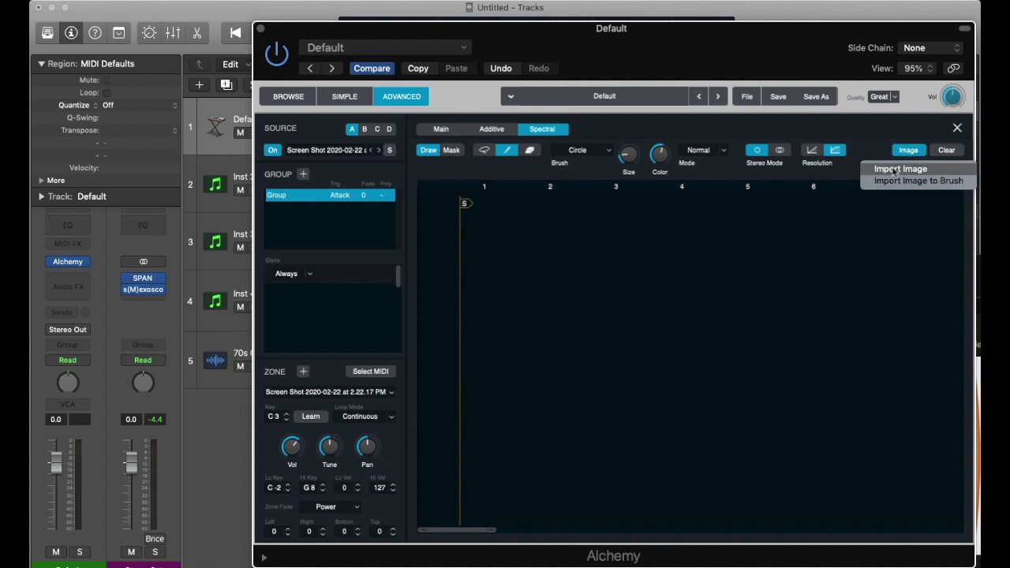
click(900, 169)
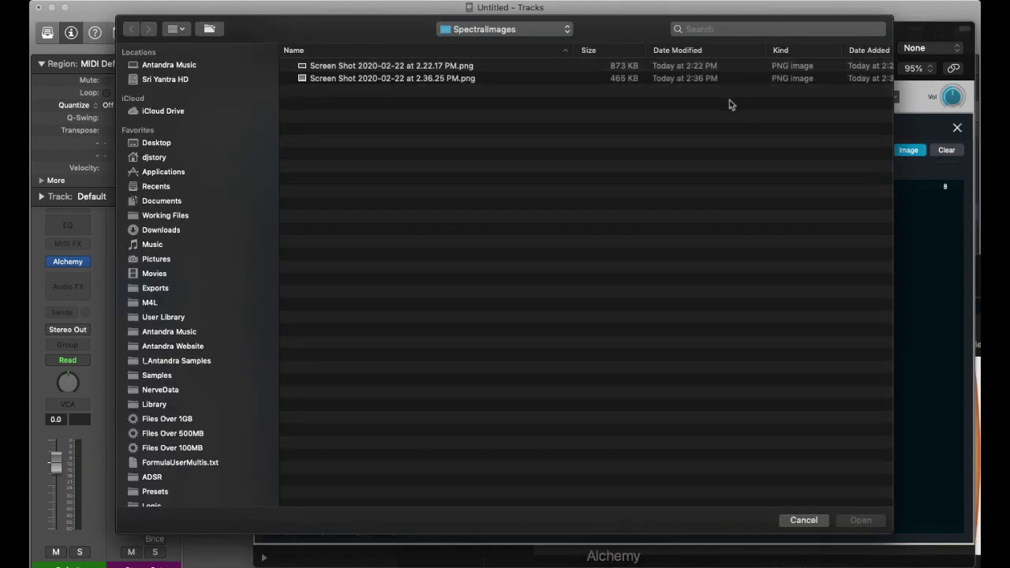
click(421, 69)
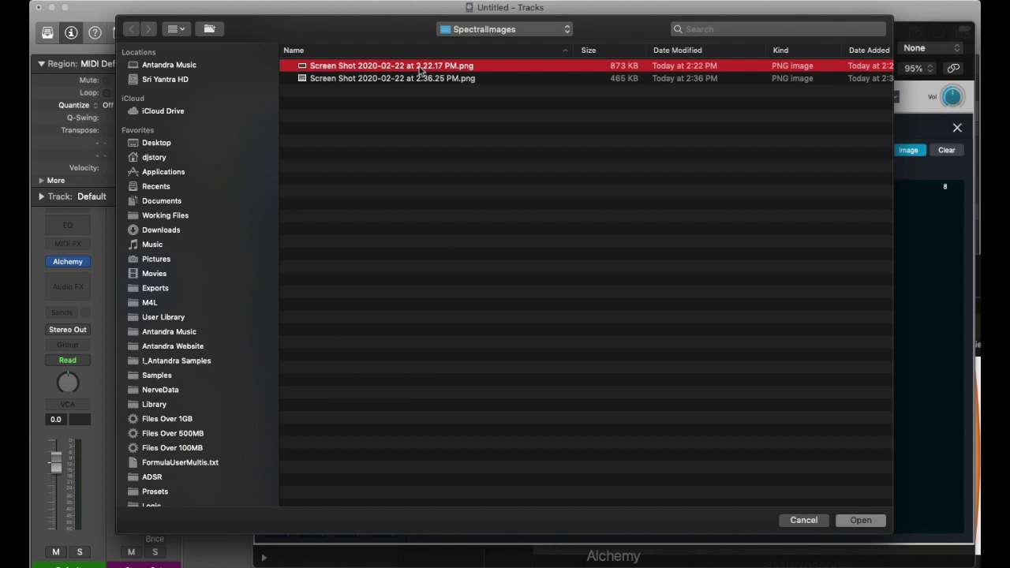
key(space)
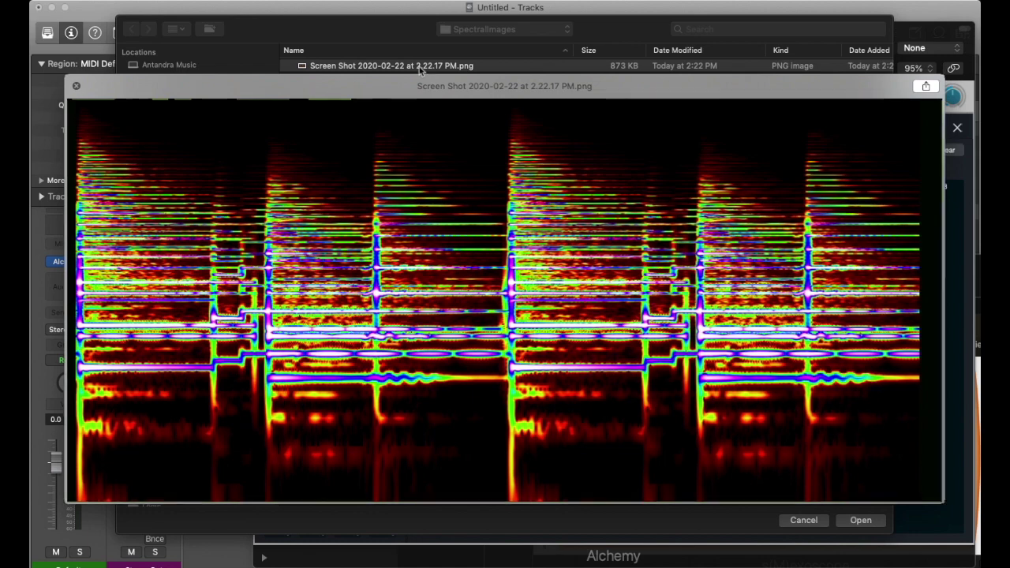
key(space)
key(Down)
key(space)
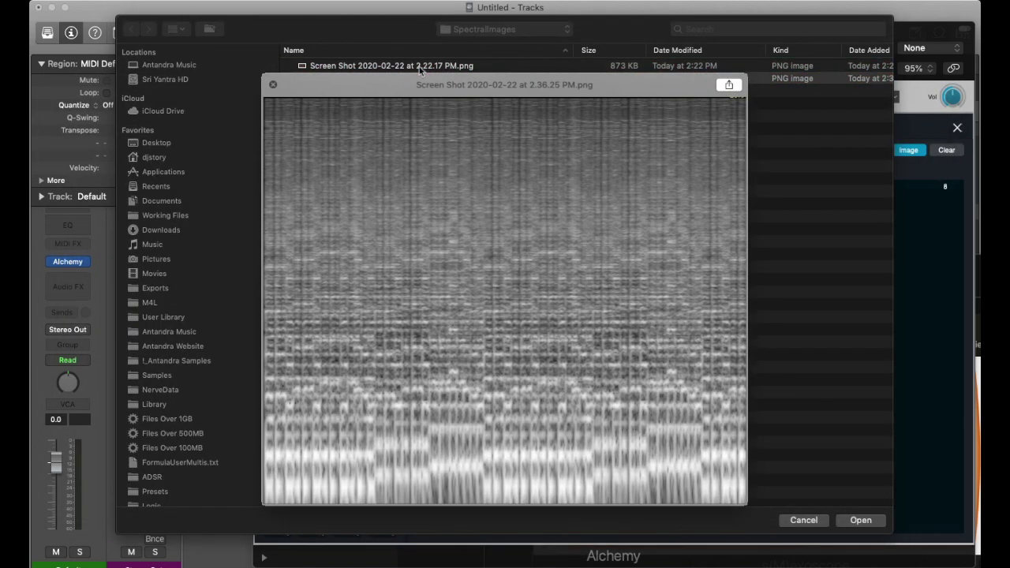
key(space)
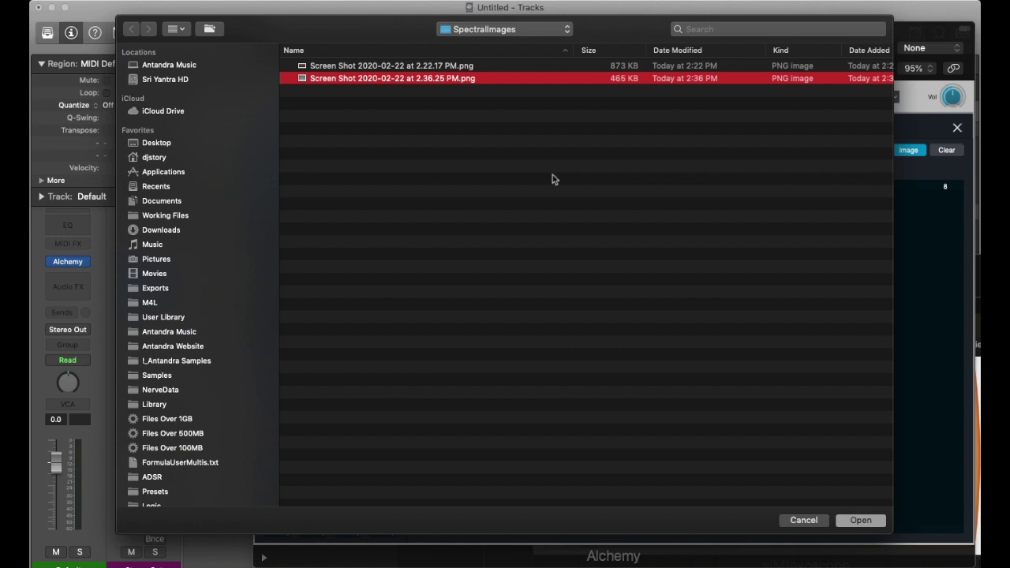
key(Return)
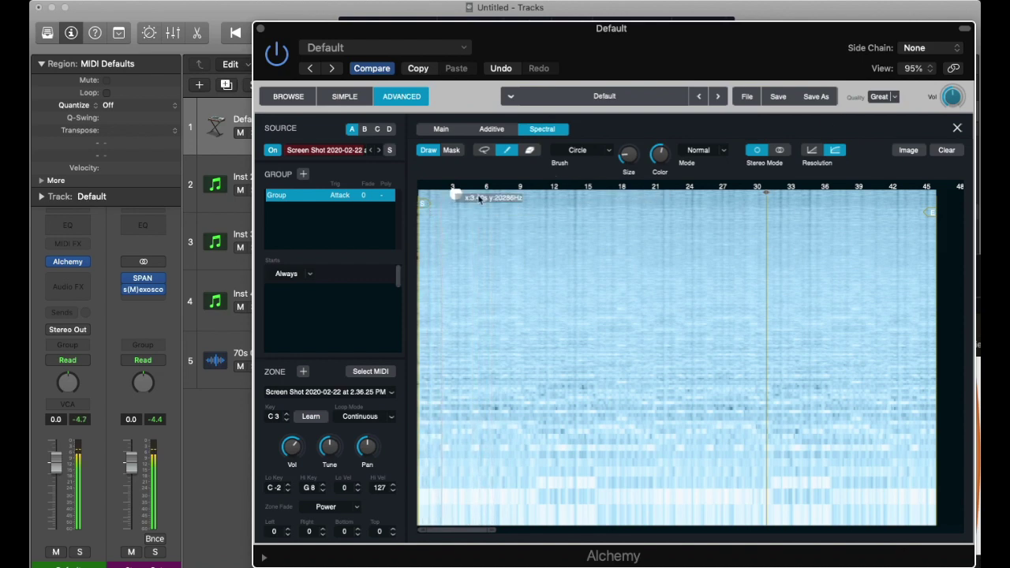
Move the start marker of the imported spectral image to about 17 s, and close the Alchemy window
drag(423, 204, 570, 204)
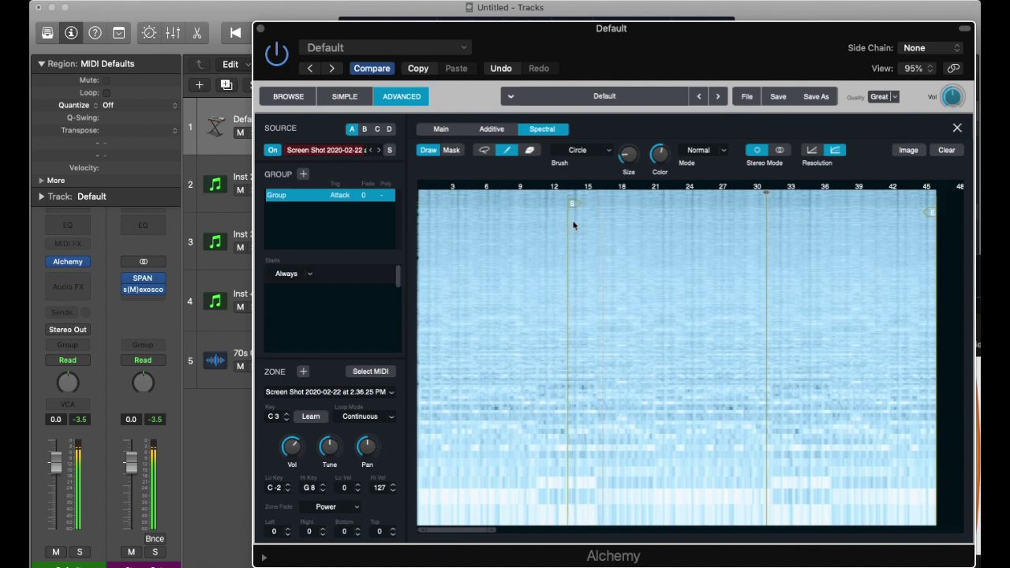
drag(571, 207, 610, 210)
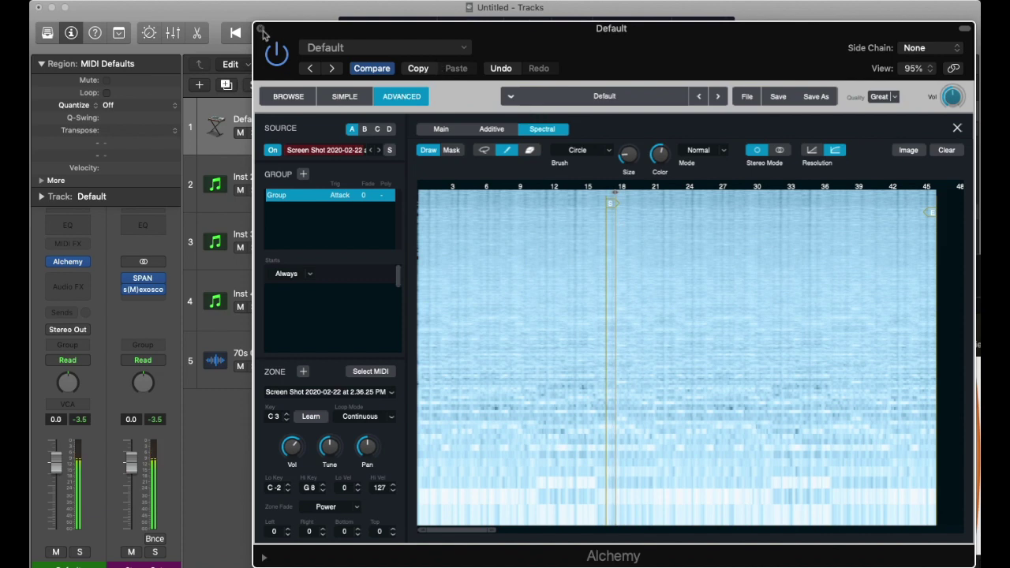
key(super+w)
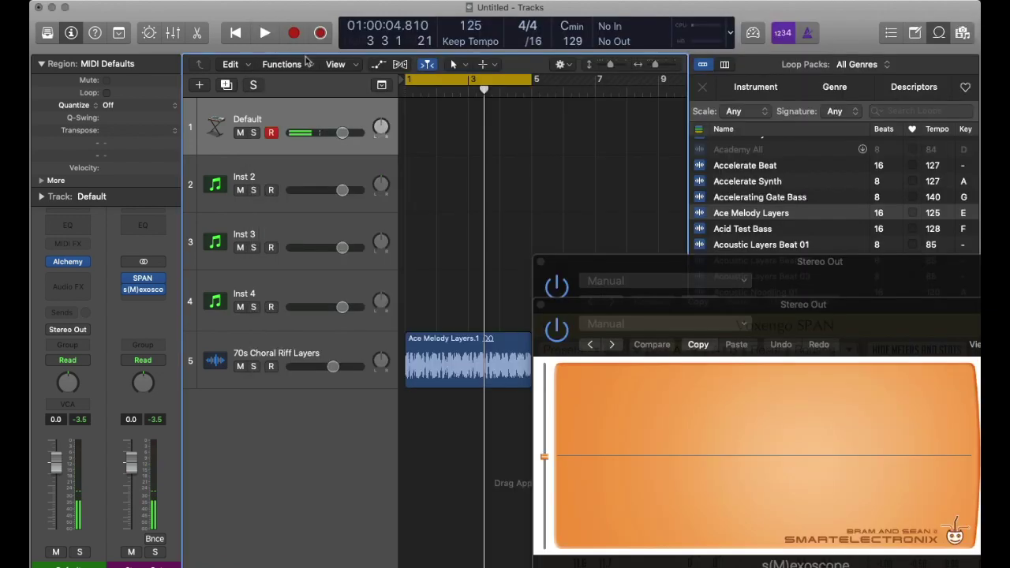
Reopen Insight on the 70s Choral Riff Layers track, set the spectrogram's FFT size to 512 and FFT overlap to 25%, and close the options
click(423, 347)
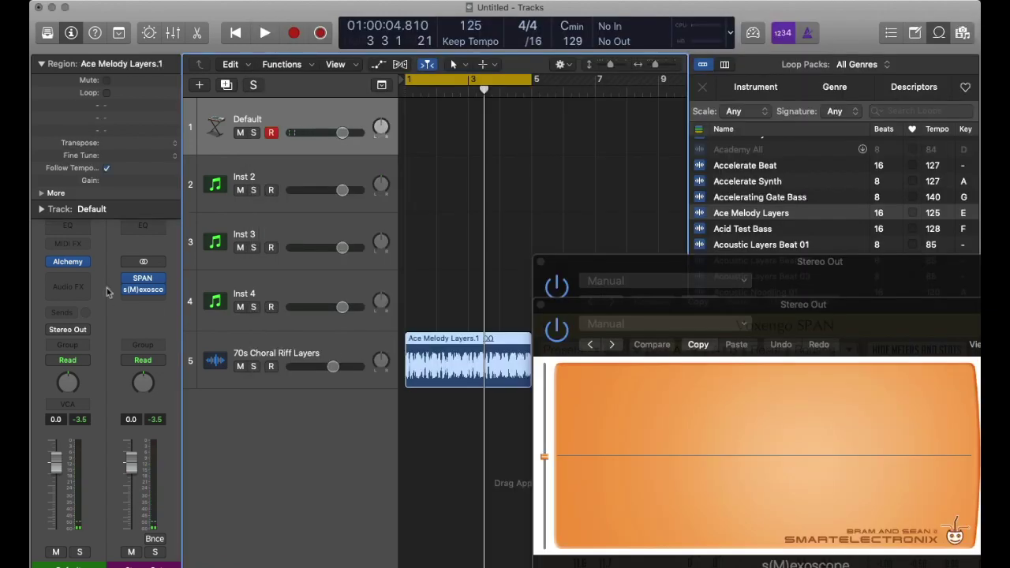
click(311, 342)
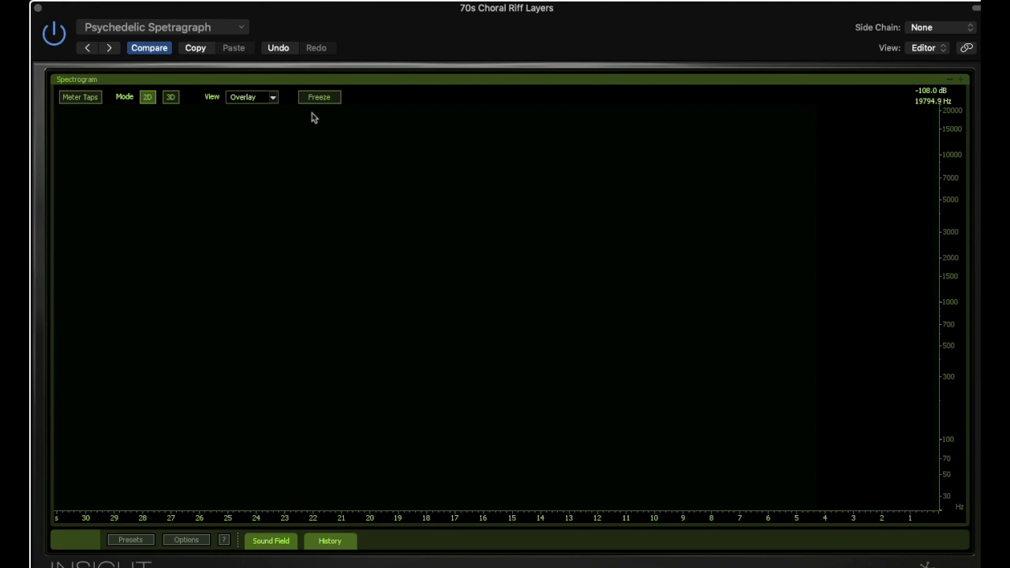
click(186, 541)
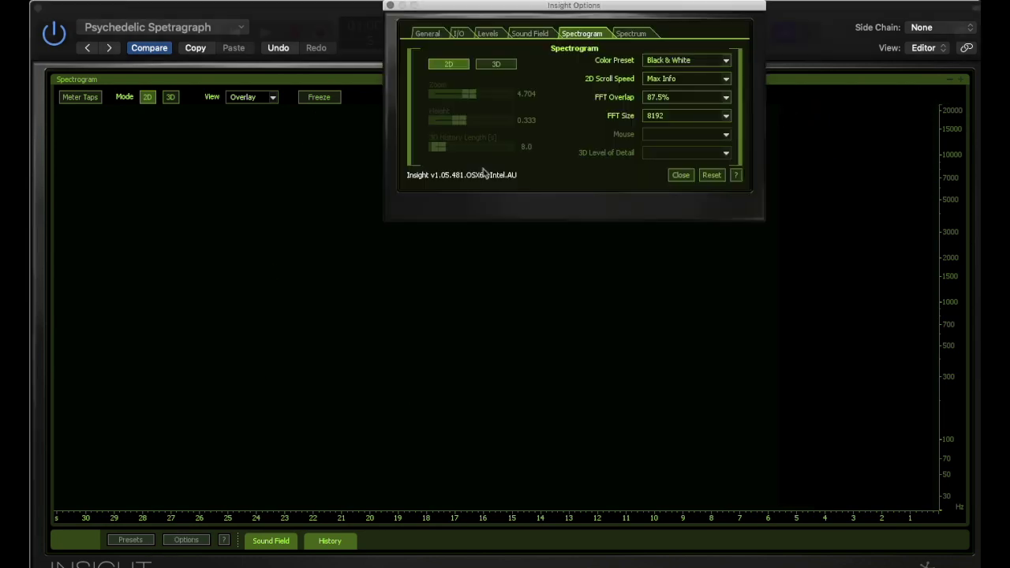
click(666, 117)
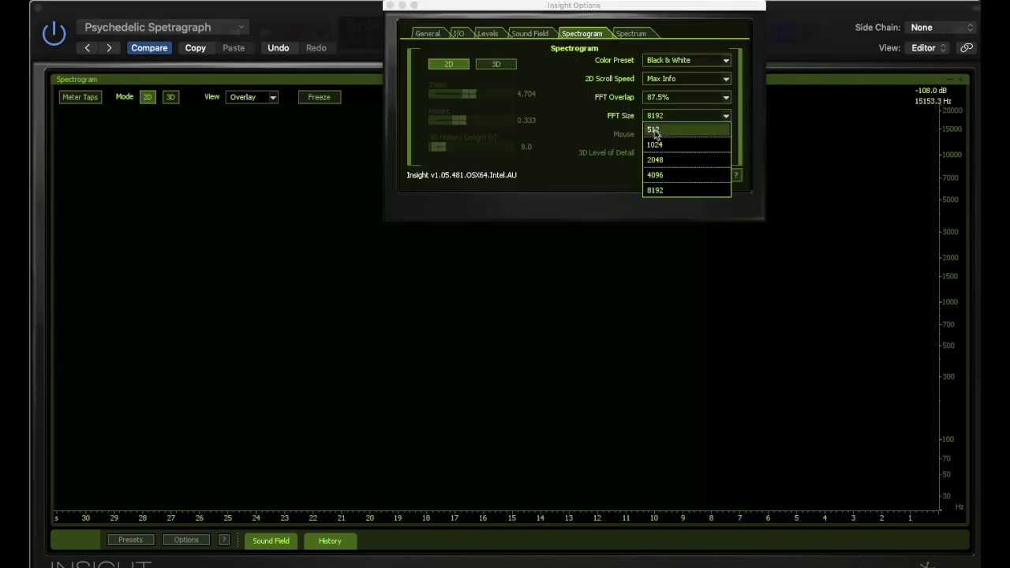
click(663, 128)
click(669, 111)
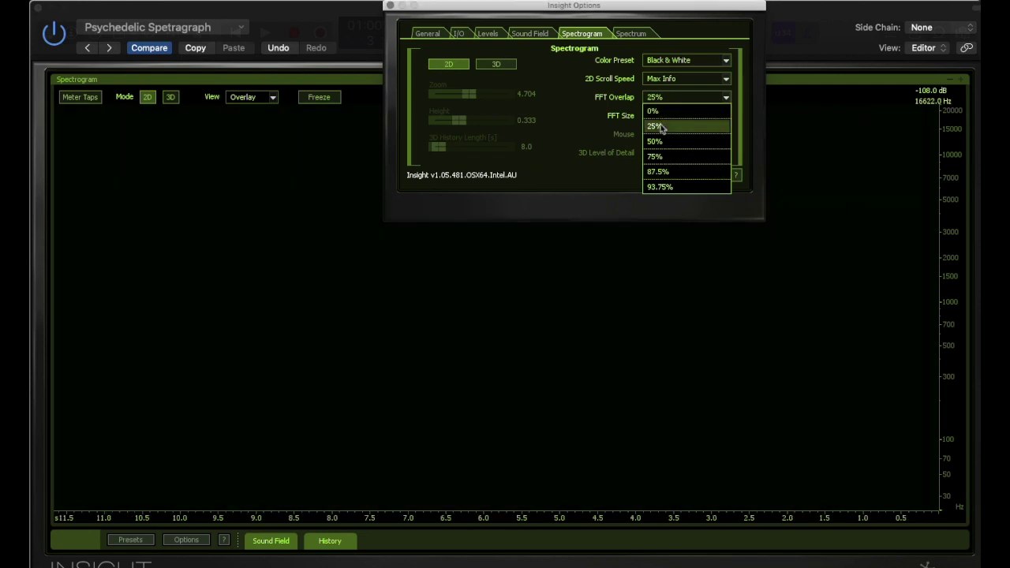
click(661, 127)
click(661, 63)
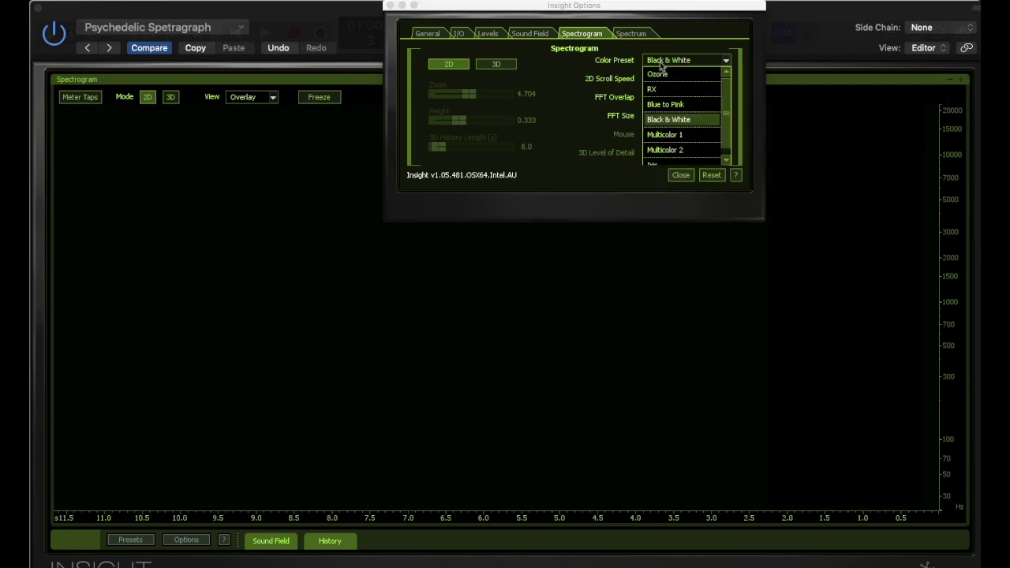
click(603, 82)
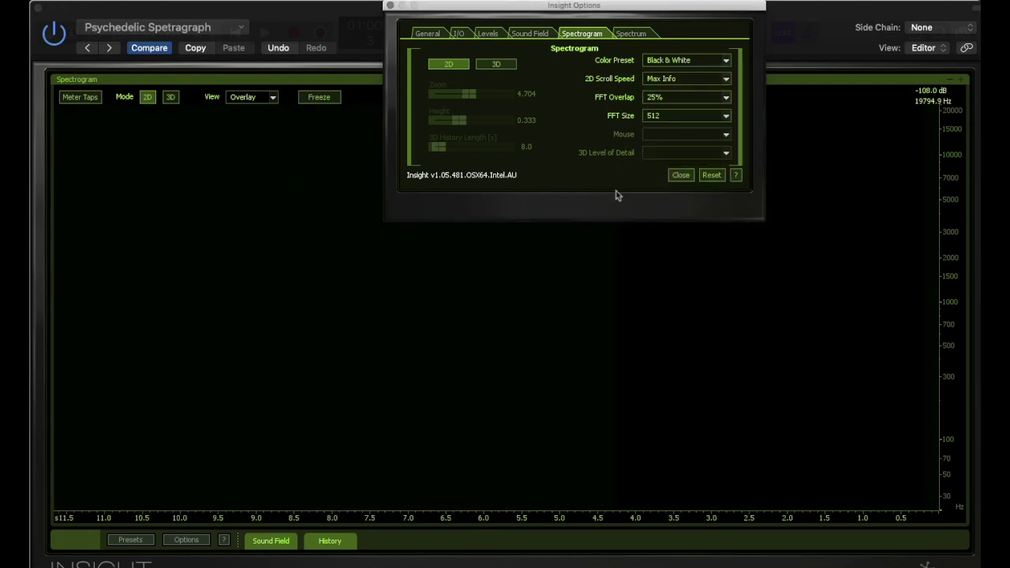
key(Escape)
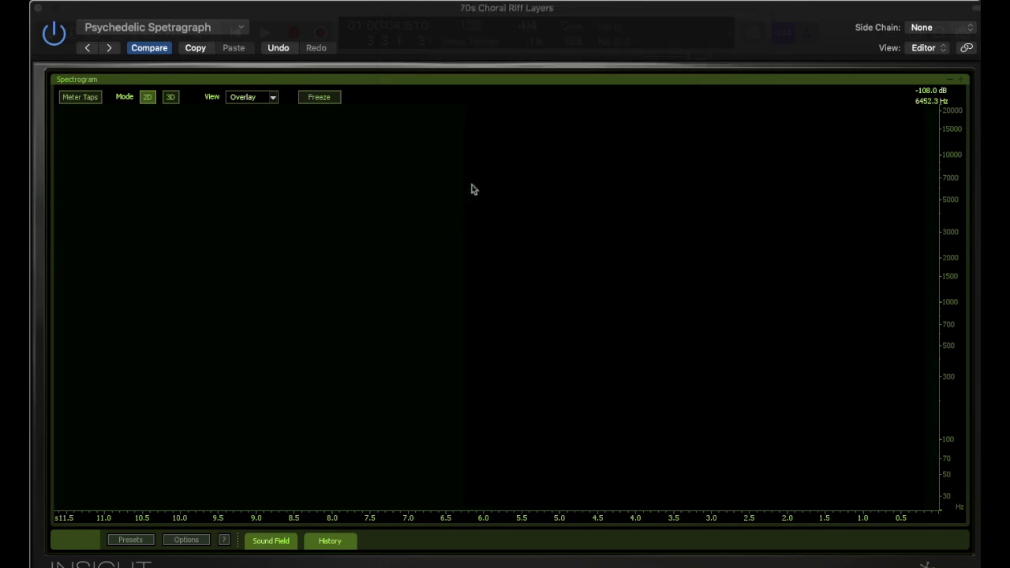
Play the loop, freeze the spectrogram at about 10 s of history, and capture only its filled area as a screenshot
key(space)
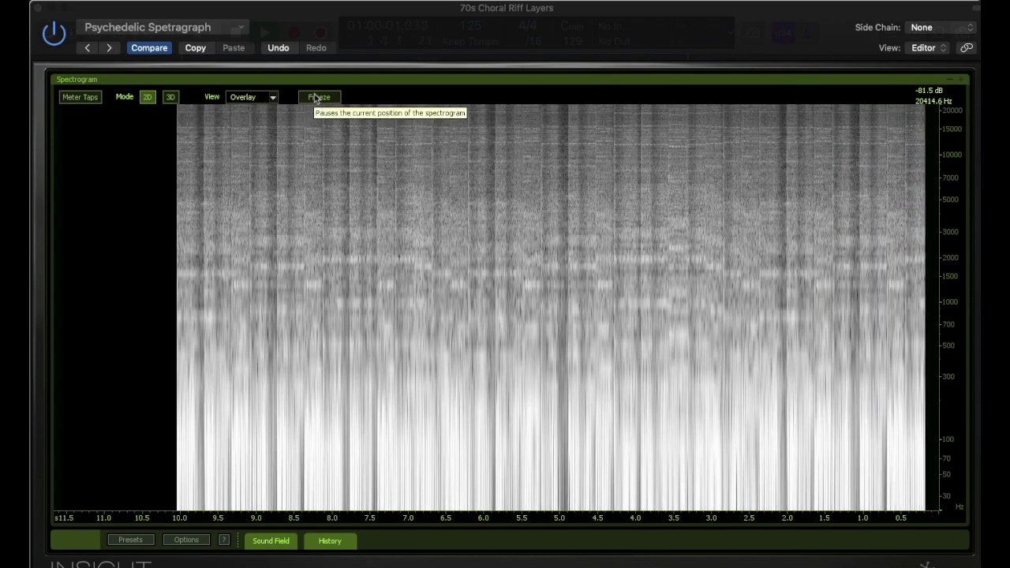
click(318, 97)
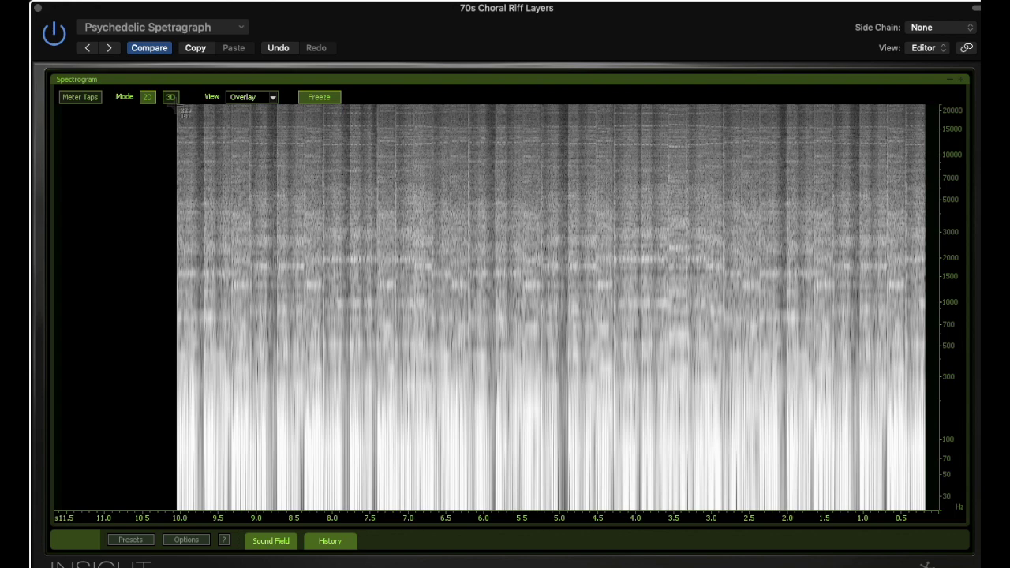
drag(178, 108, 930, 513)
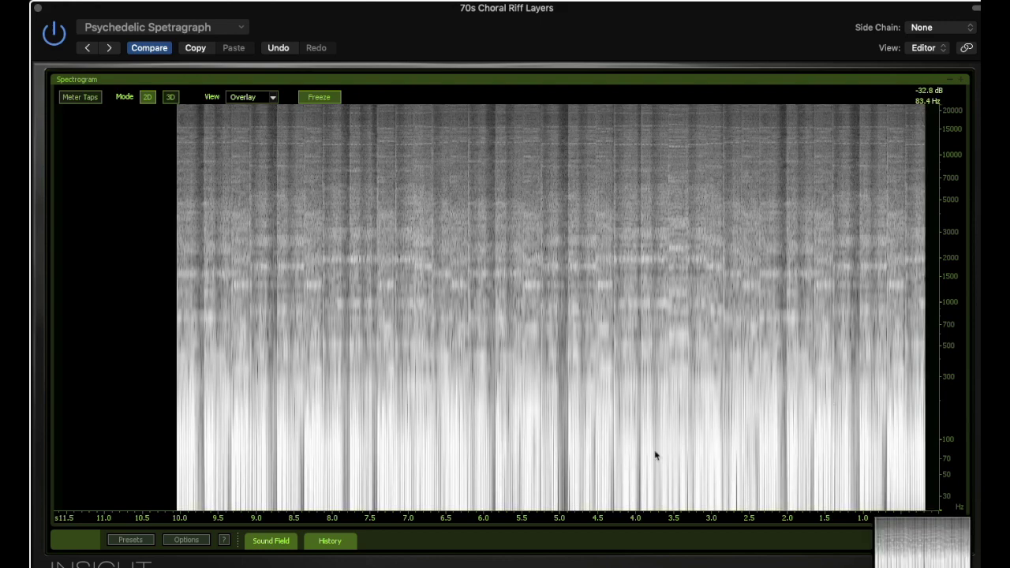
Switch to Finder, try to move the top screenshot in Recents into SpectralImages via its alias in Pictures, and return to Logic Pro
key(super+Tab)
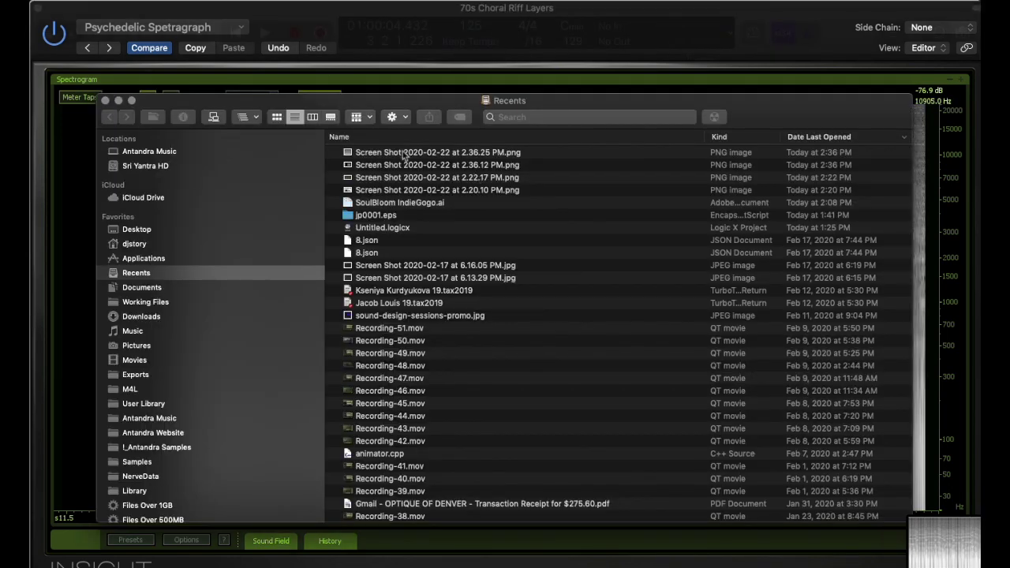
click(408, 155)
mouse_move(408, 156)
mouse_down()
mouse_move(172, 271)
mouse_move(136, 324)
mouse_move(134, 356)
mouse_move(133, 348)
mouse_move(426, 159)
mouse_move(408, 158)
mouse_up()
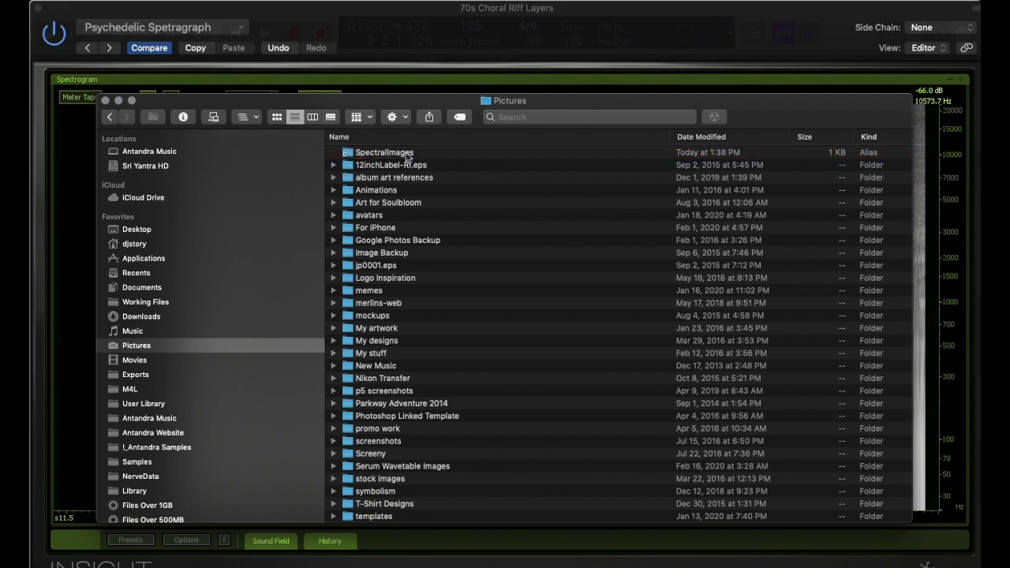
key(super+Tab)
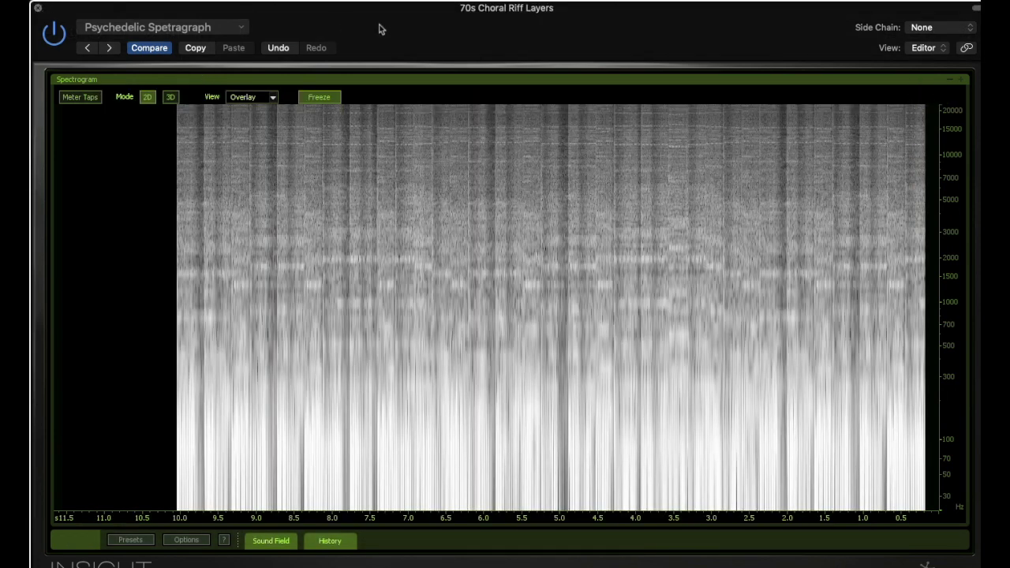
Close the Insight window, reopen Alchemy on the Default track, and clear the image from its spectral editor
key(super+w)
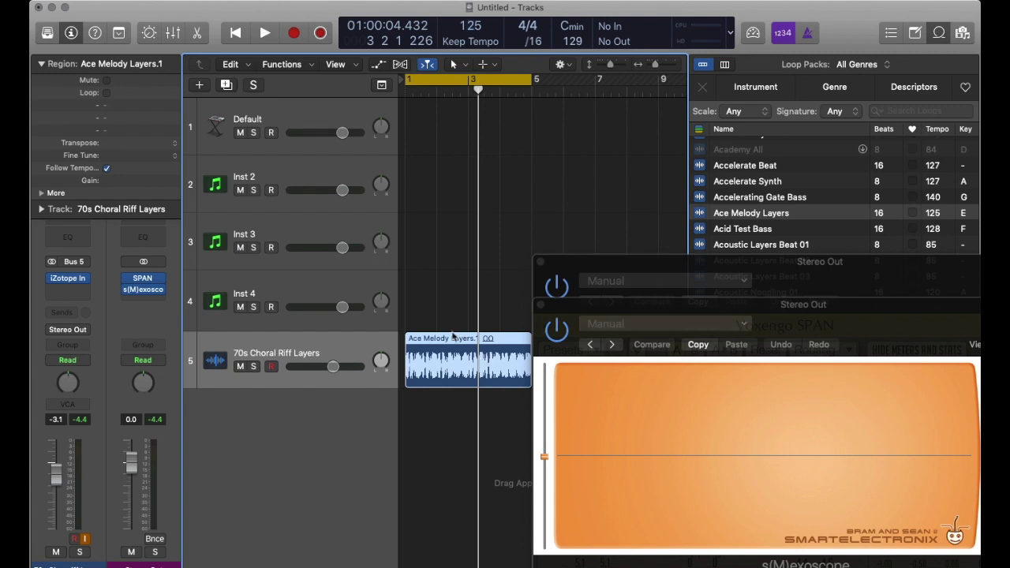
click(251, 147)
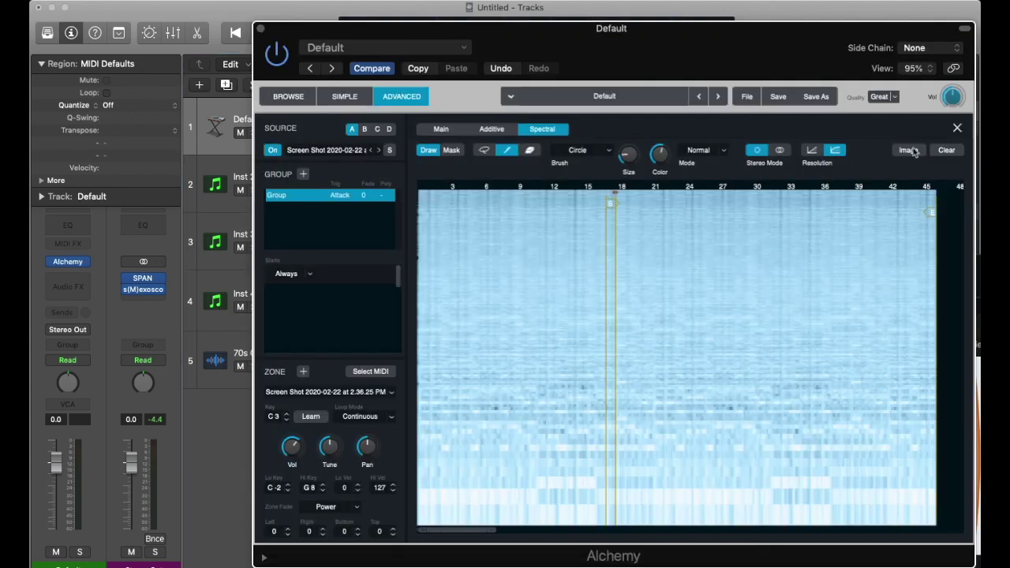
click(946, 149)
Start an image import, preview both screenshots in the SpectralImages folder to look for the new capture, and cancel the import
click(908, 150)
click(901, 169)
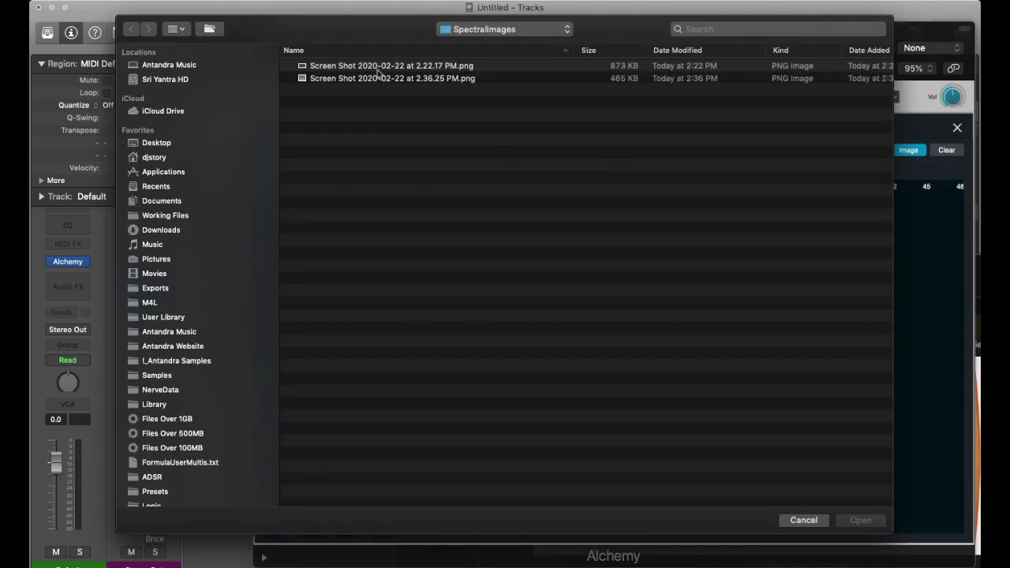
click(389, 79)
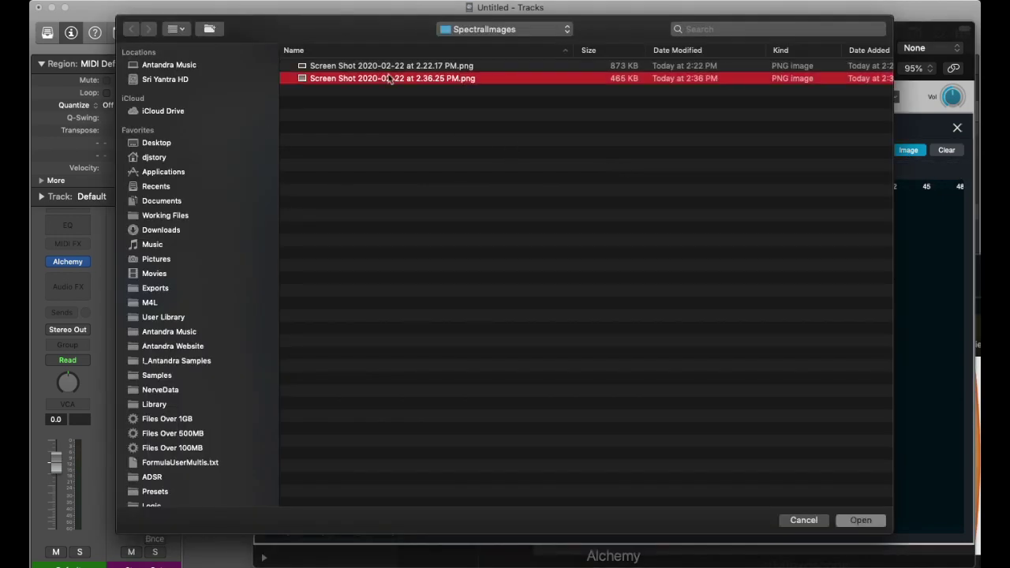
key(space)
key(Up)
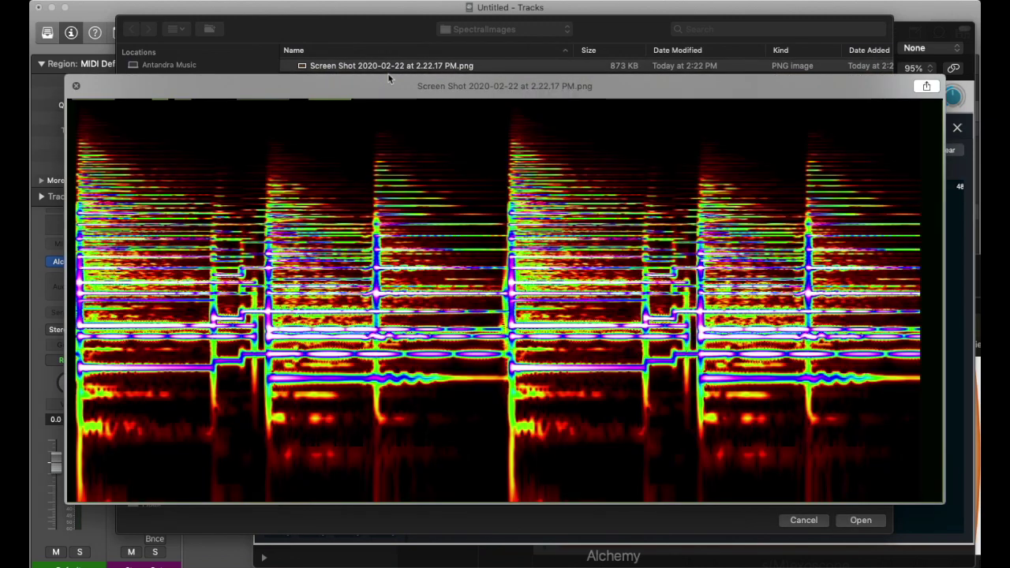
key(Down)
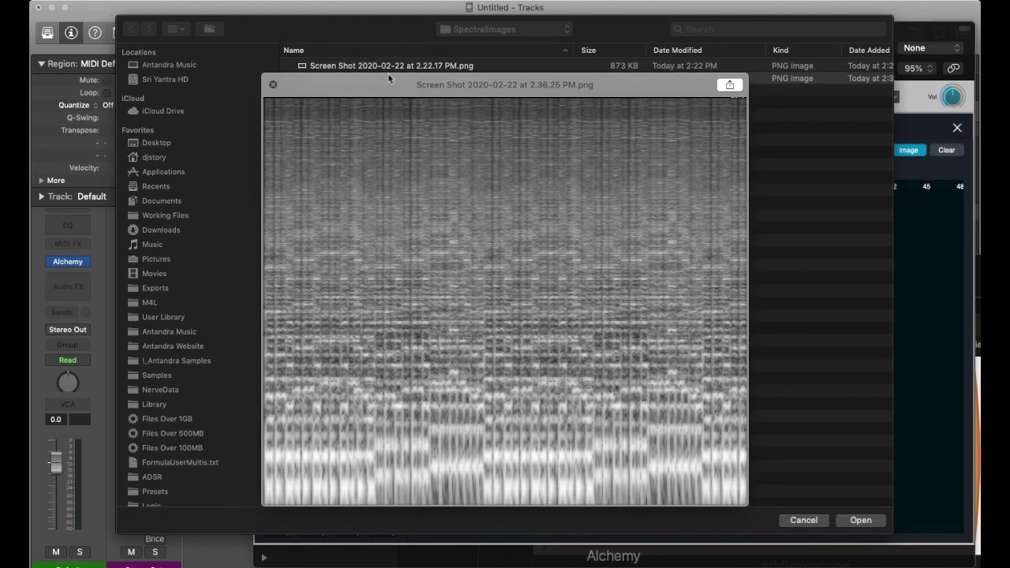
key(space)
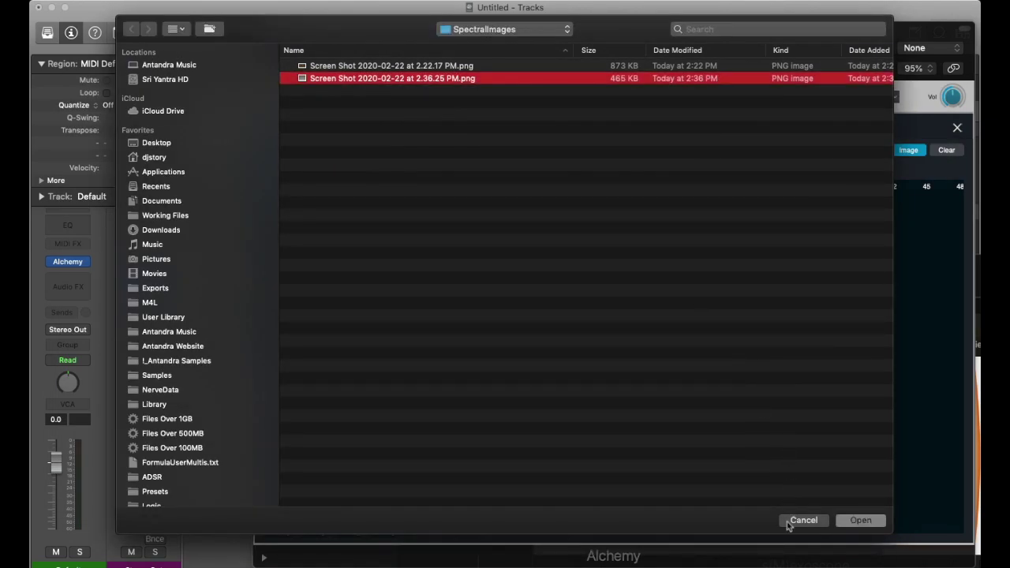
key(super+Tab)
key(Return)
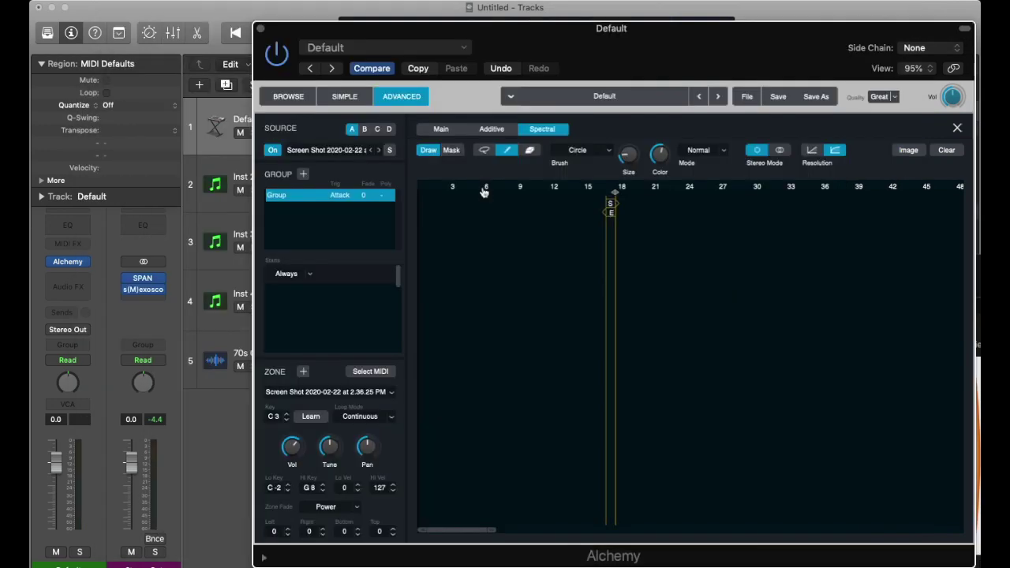
Switch to Finder and open the SpectralImages folder from Pictures to check for the new capture
key(super+Tab)
click(389, 152)
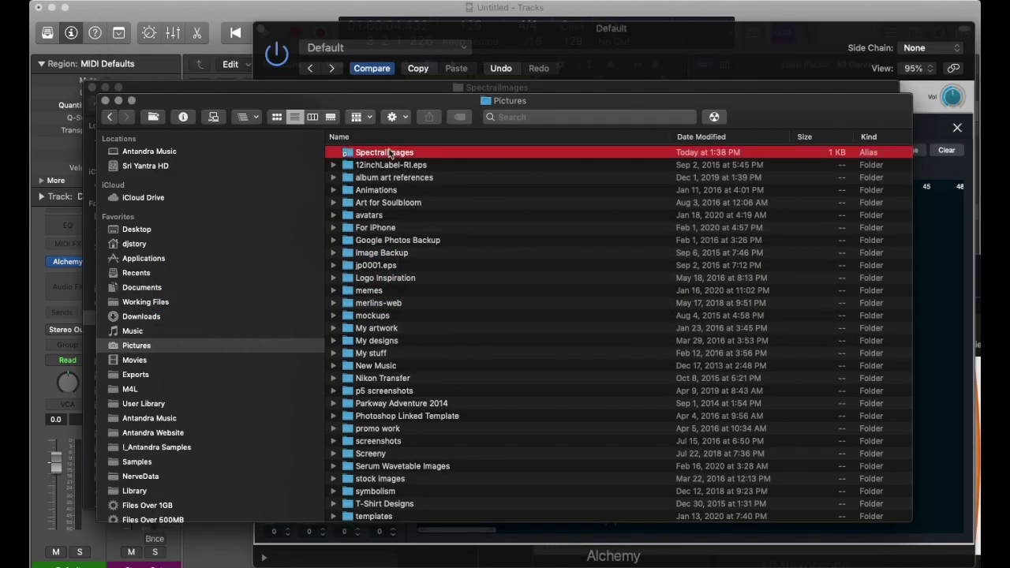
double_click(389, 152)
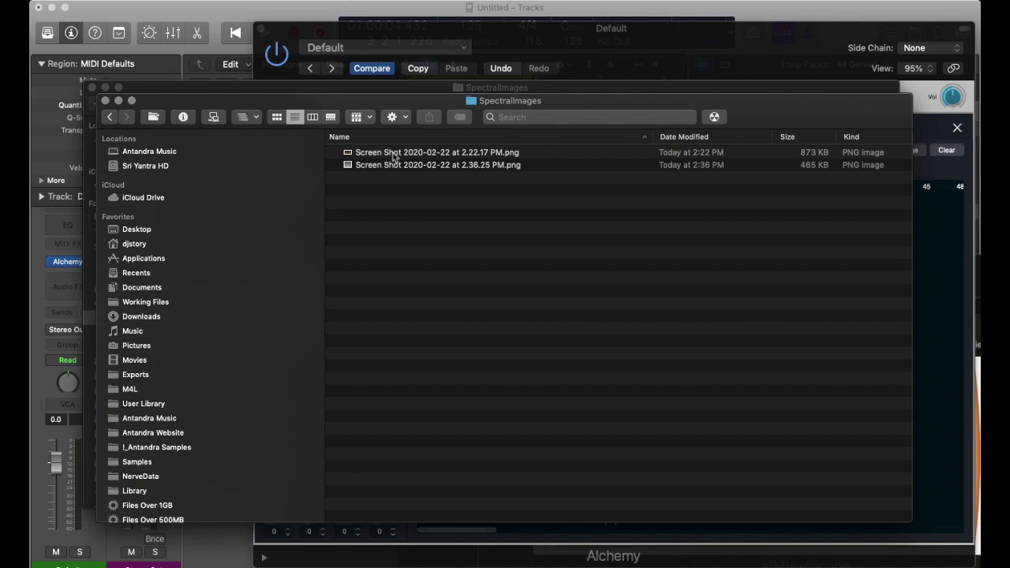
Open the Desktop folder and preview its two newest screenshots to identify the latest spectrogram capture
click(147, 230)
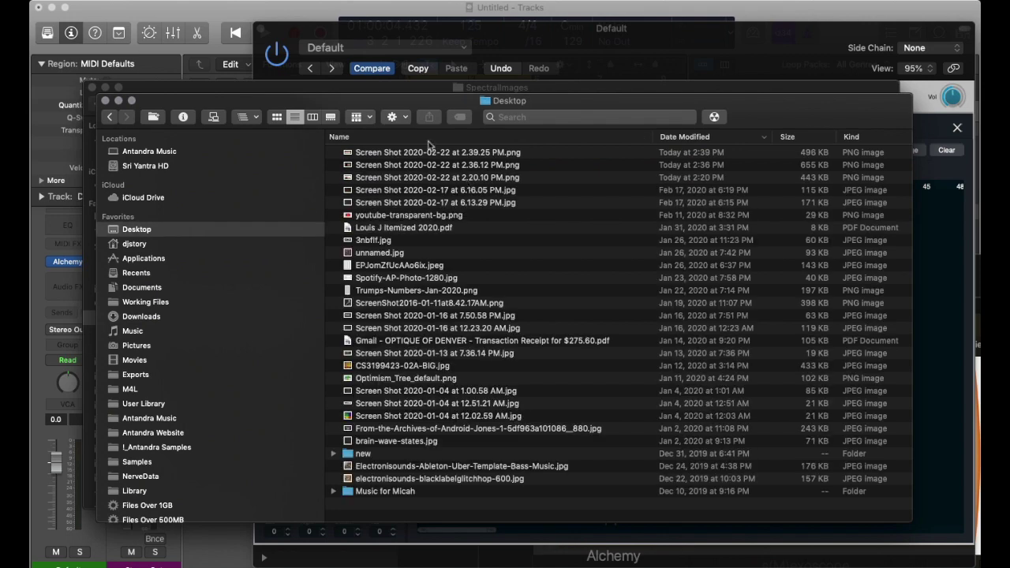
click(421, 155)
key(space)
key(space)
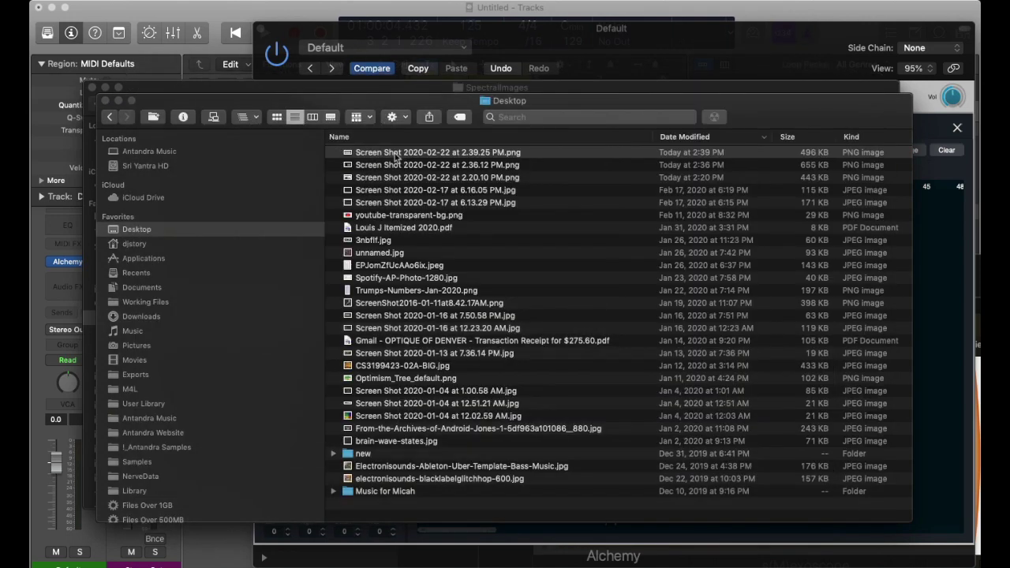
key(Down)
key(space)
key(space)
key(Up)
key(space)
key(space)
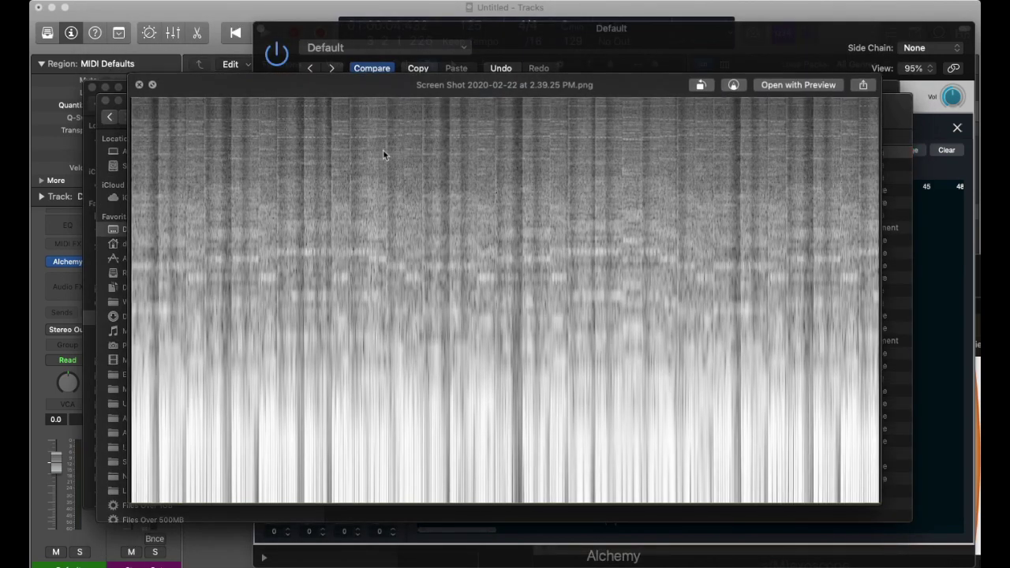
Move Screen Shot 2020-02-22 at 2.39.25 PM.png into SpectralImages through its alias in Pictures, check the folder, and return to Logic Pro
mouse_move(370, 155)
mouse_down()
mouse_move(152, 308)
mouse_move(136, 349)
mouse_move(126, 276)
mouse_move(257, 254)
mouse_move(339, 152)
mouse_move(379, 156)
mouse_up()
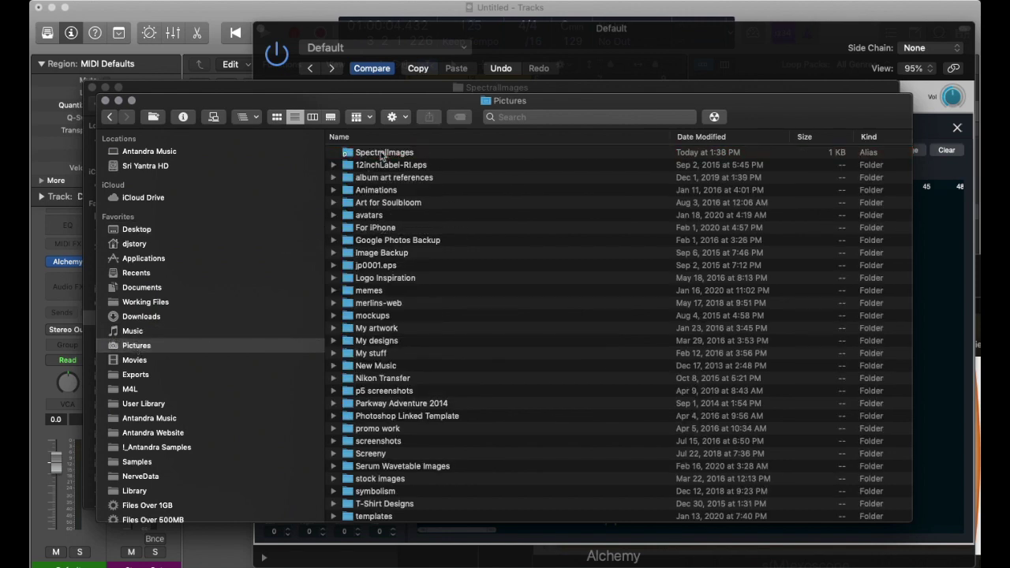
double_click(377, 156)
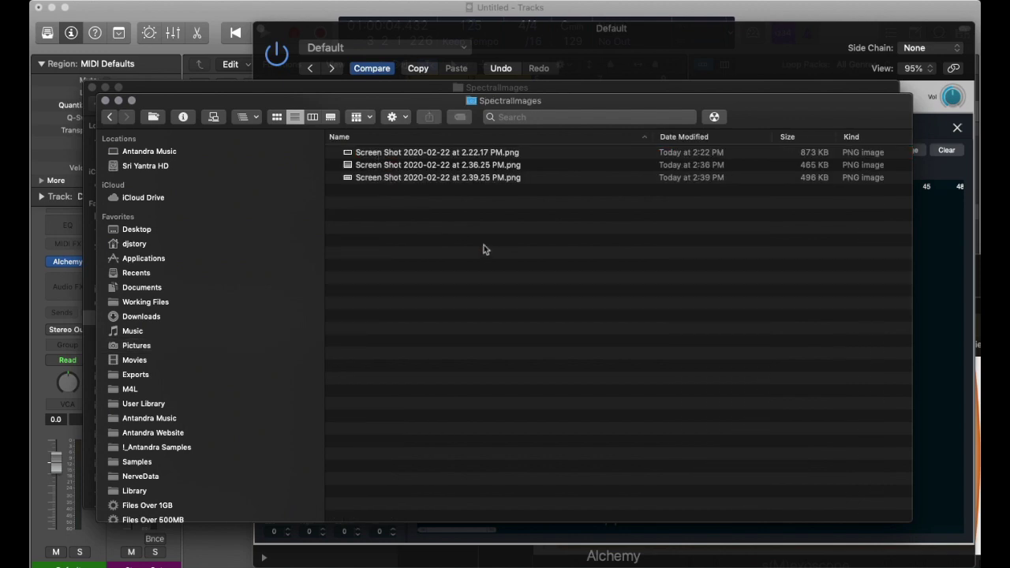
key(super+Tab)
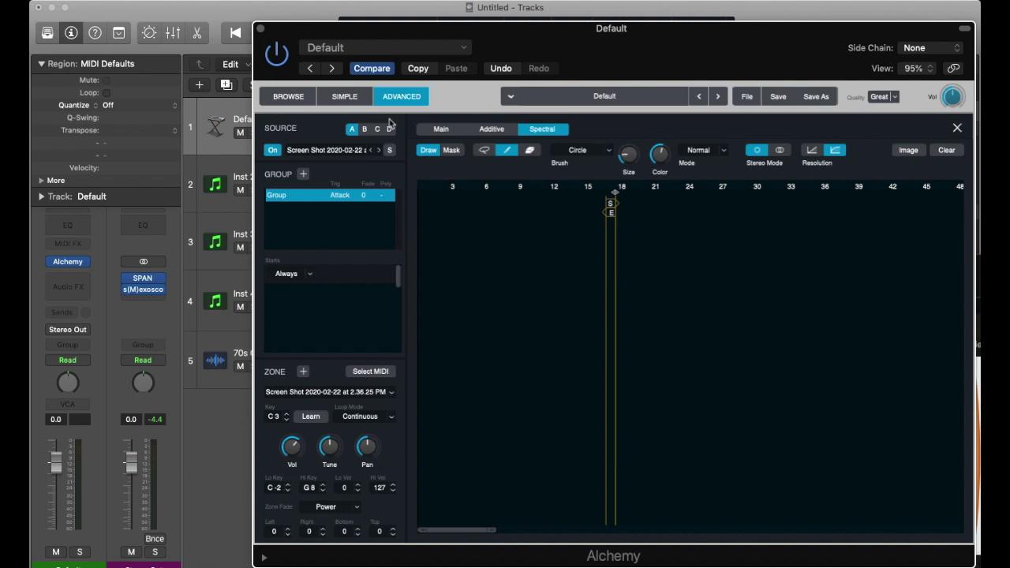
Compare the 2.36.25 PM and 2.39.25 PM screenshots in the image import dialog and import the 2.39.25 PM one into the spectral editor
click(902, 154)
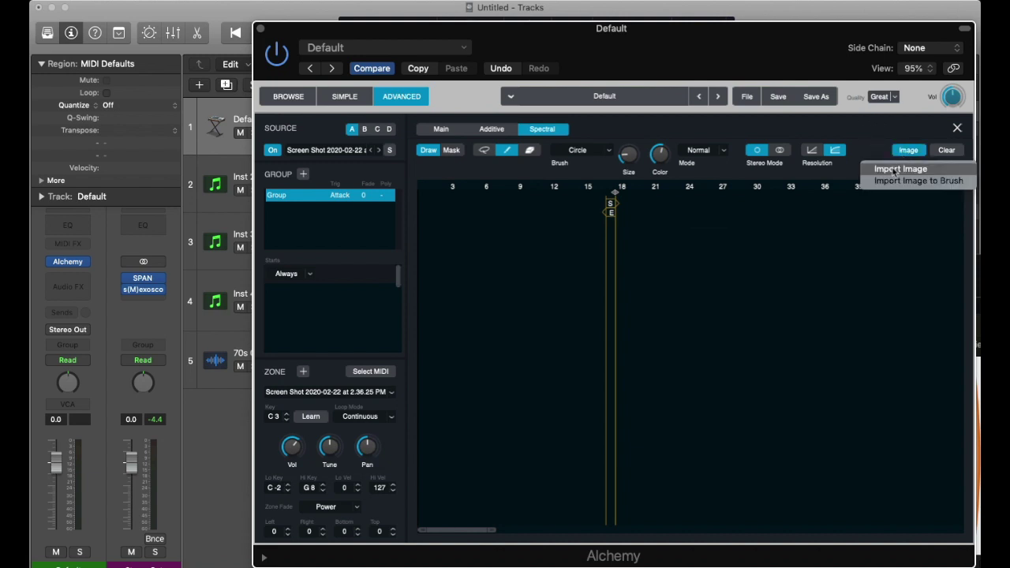
click(894, 171)
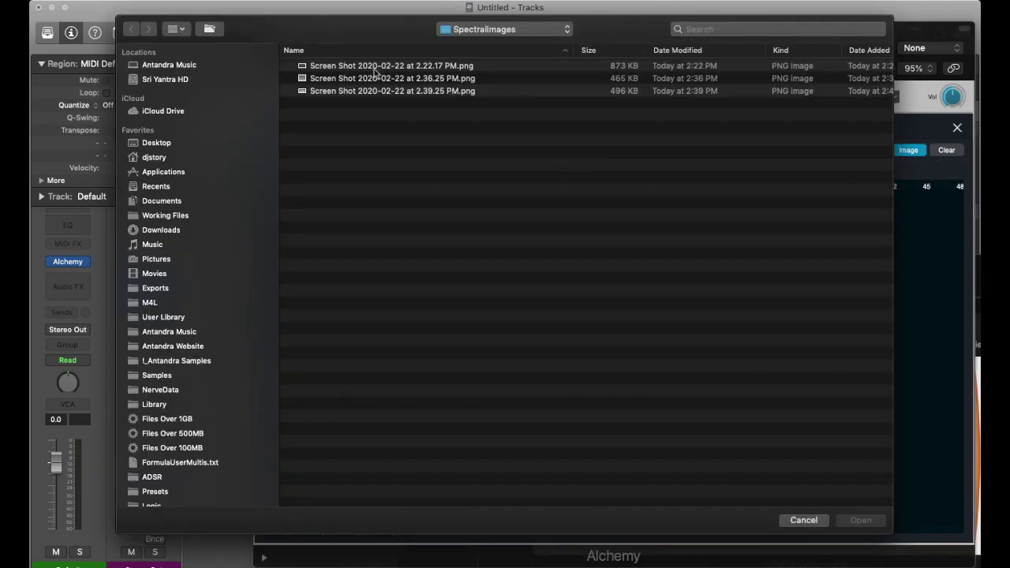
click(370, 67)
click(371, 90)
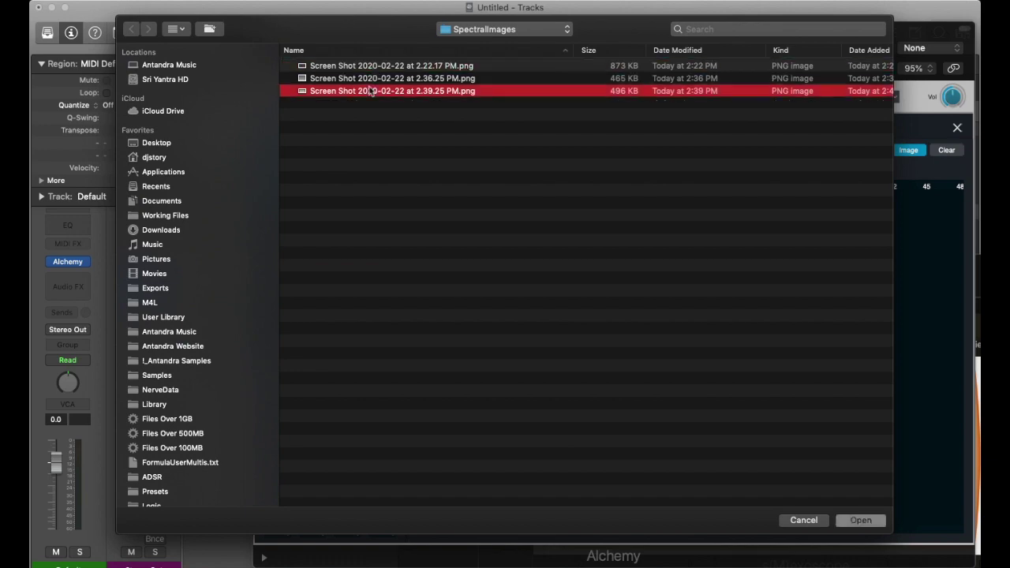
key(space)
key(space)
key(Up)
key(space)
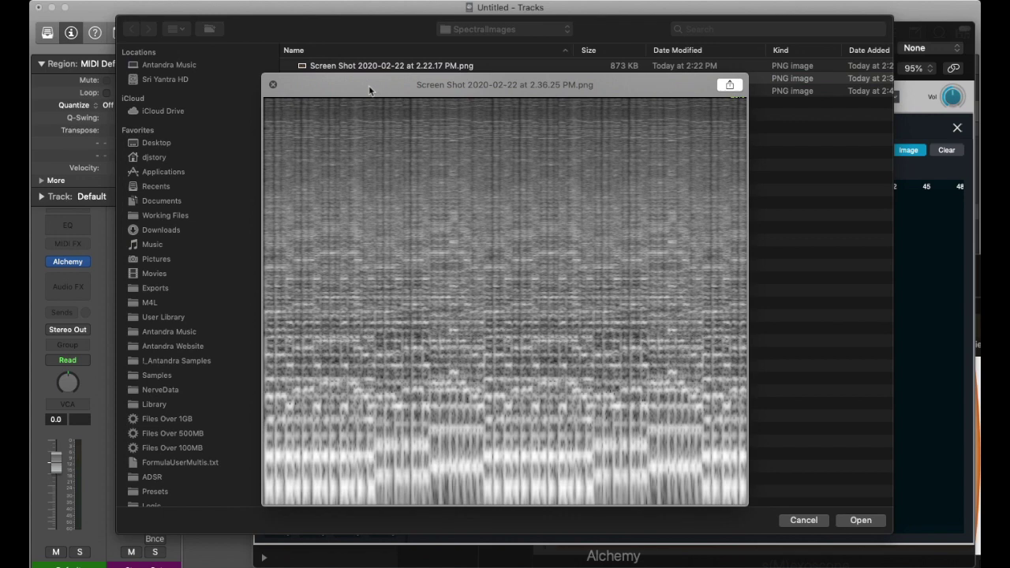
key(Down)
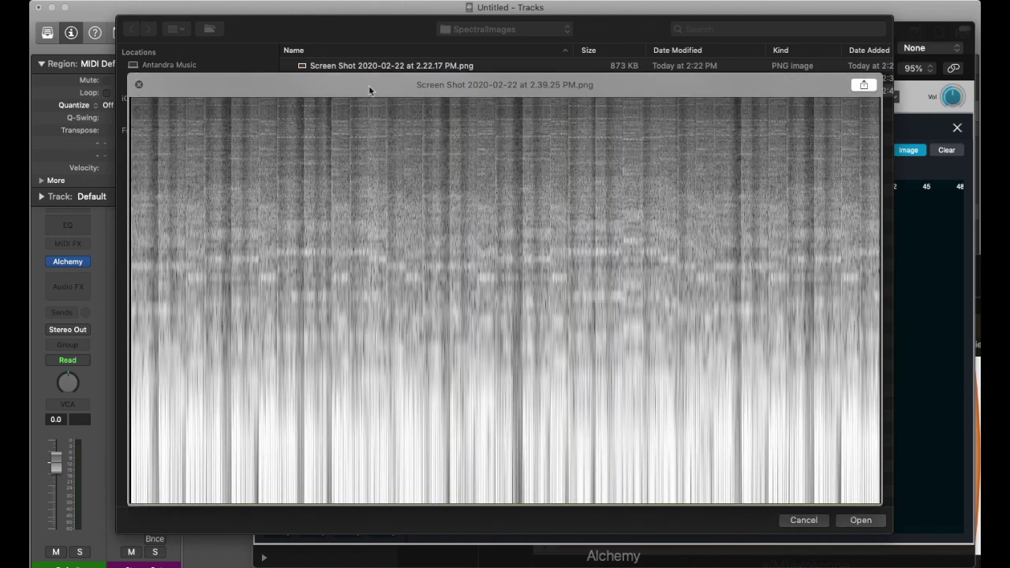
key(space)
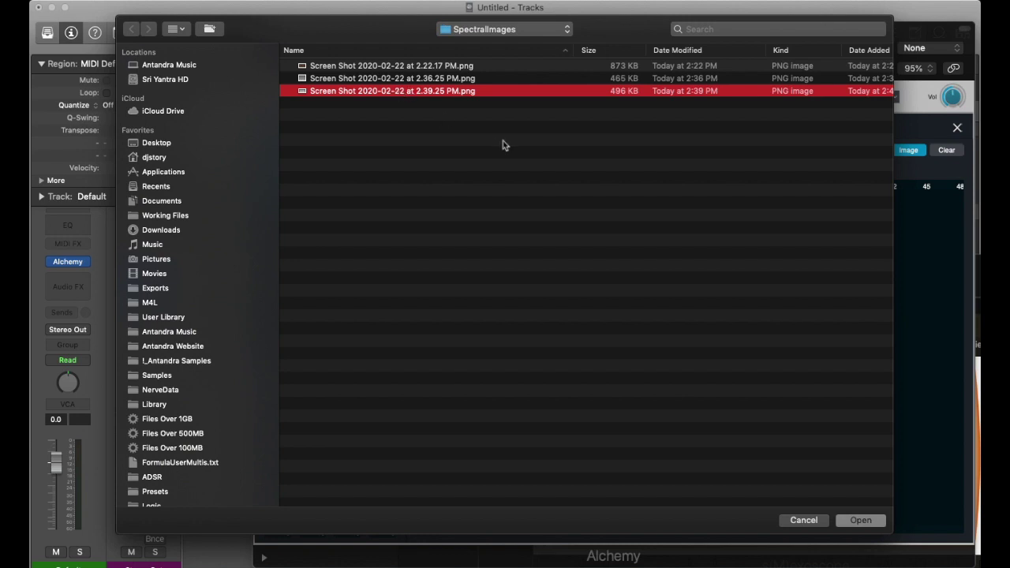
key(Return)
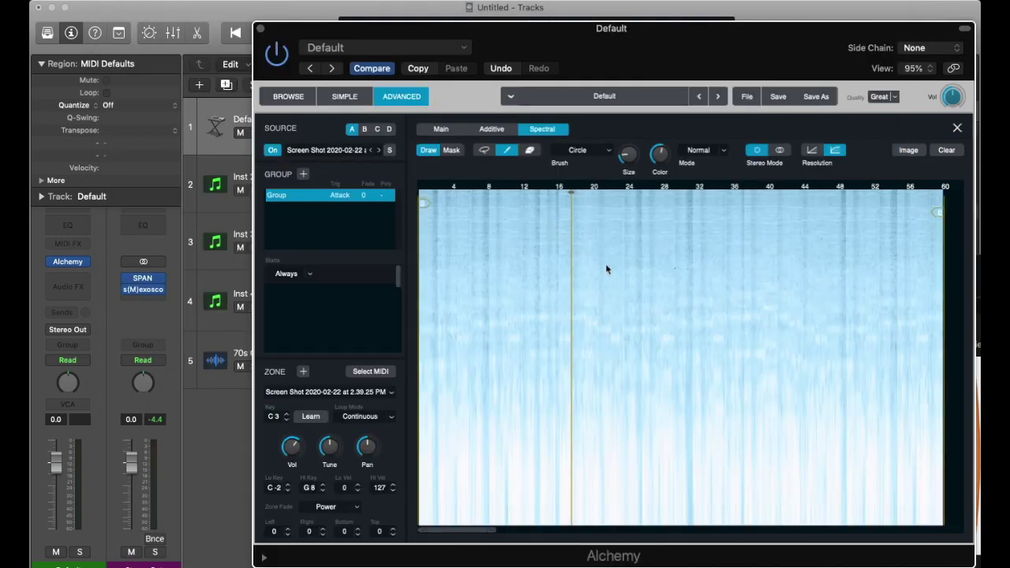
Play the imported spectrum and move the loop marker to about 14 s in the spectral editor
key(space)
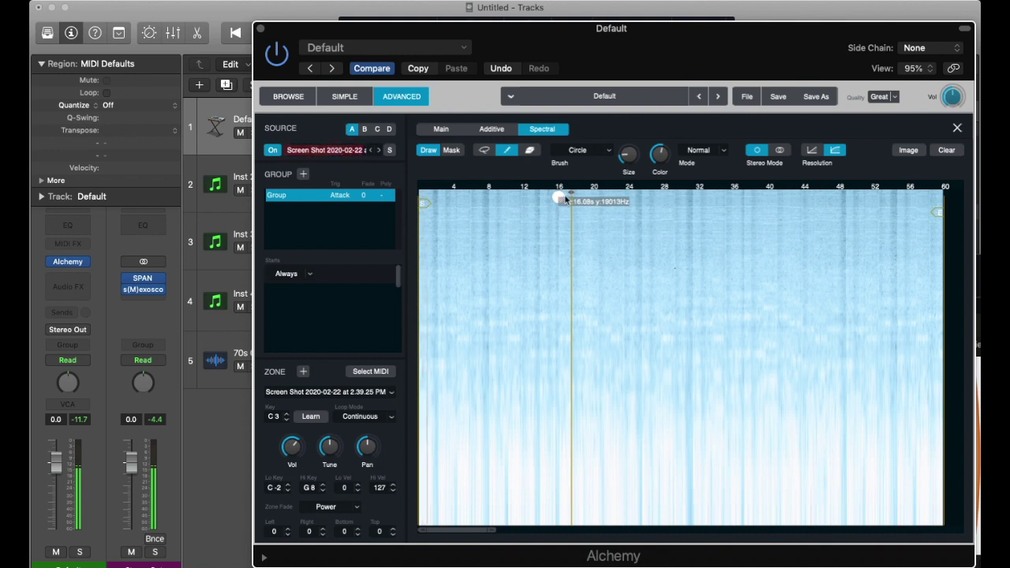
mouse_move(572, 196)
mouse_down()
mouse_move(468, 207)
mouse_move(476, 196)
mouse_move(539, 199)
mouse_up()
Set the brush size to 70% and erase four slanted bands across about the first 28 s of the spectrum
mouse_move(630, 164)
mouse_down()
mouse_move(633, 102)
mouse_move(633, 125)
mouse_up()
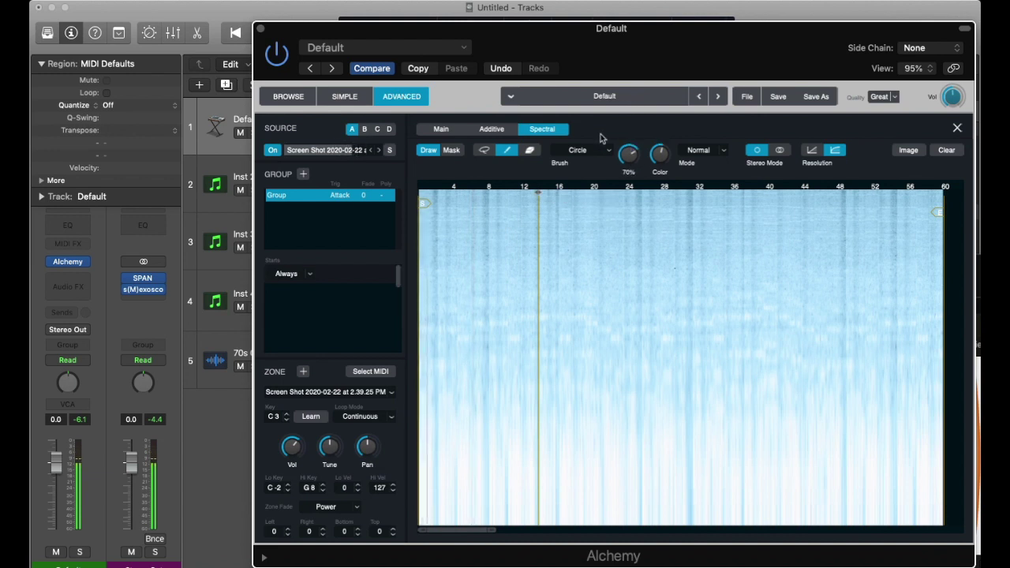
click(530, 150)
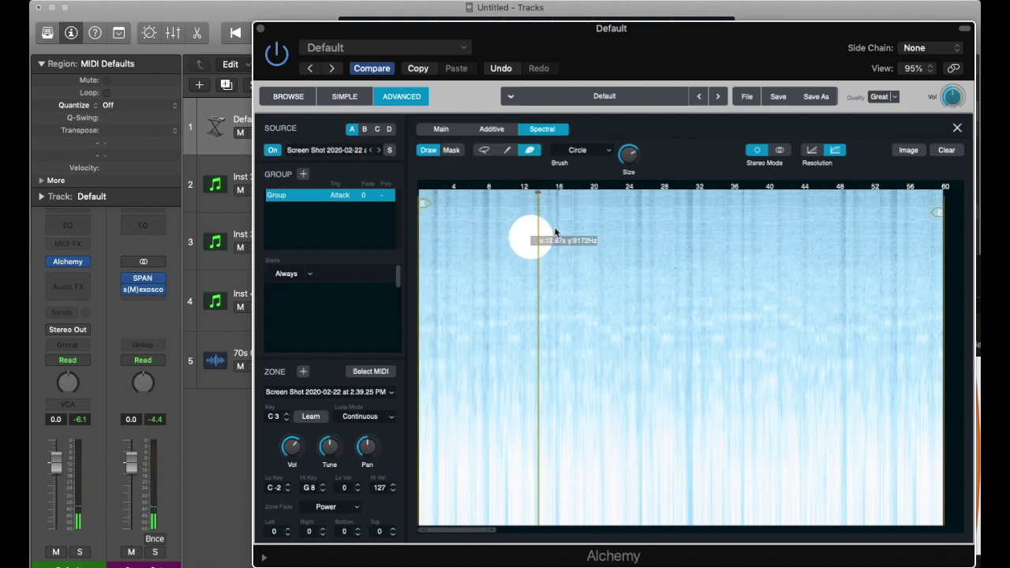
mouse_move(553, 223)
mouse_down()
mouse_move(508, 293)
mouse_move(560, 293)
mouse_move(399, 372)
mouse_move(529, 395)
mouse_up()
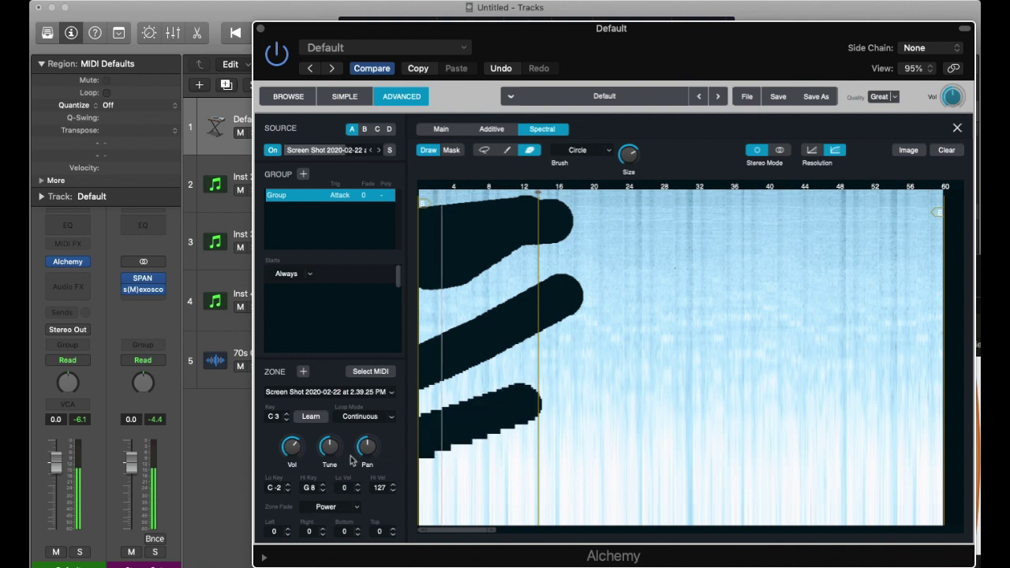
mouse_move(353, 456)
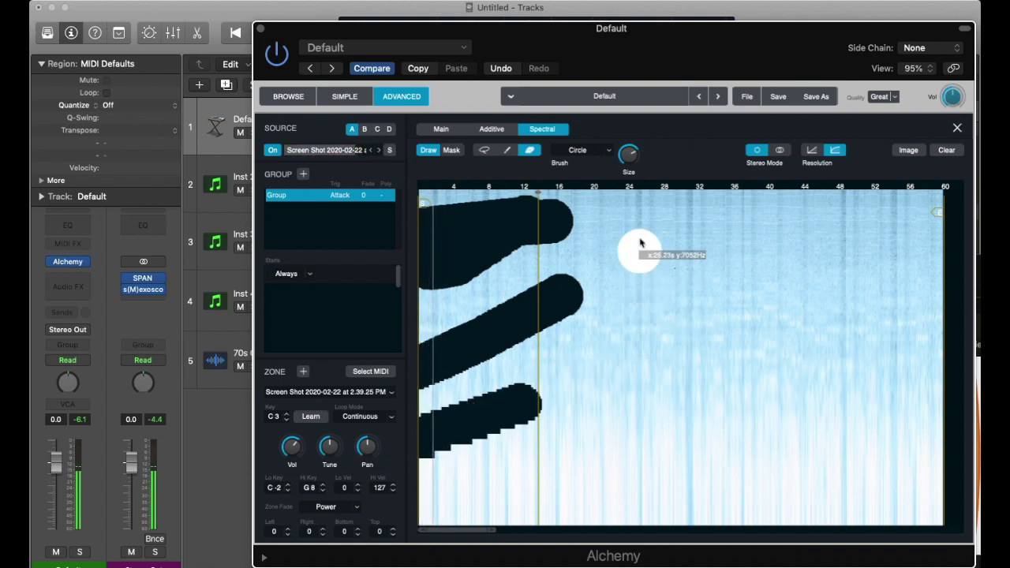
drag(636, 234, 528, 264)
Paint a vertical stroke across the erased bands with the Circle brush, and add several strokes with the Horizontal Line brush
click(508, 150)
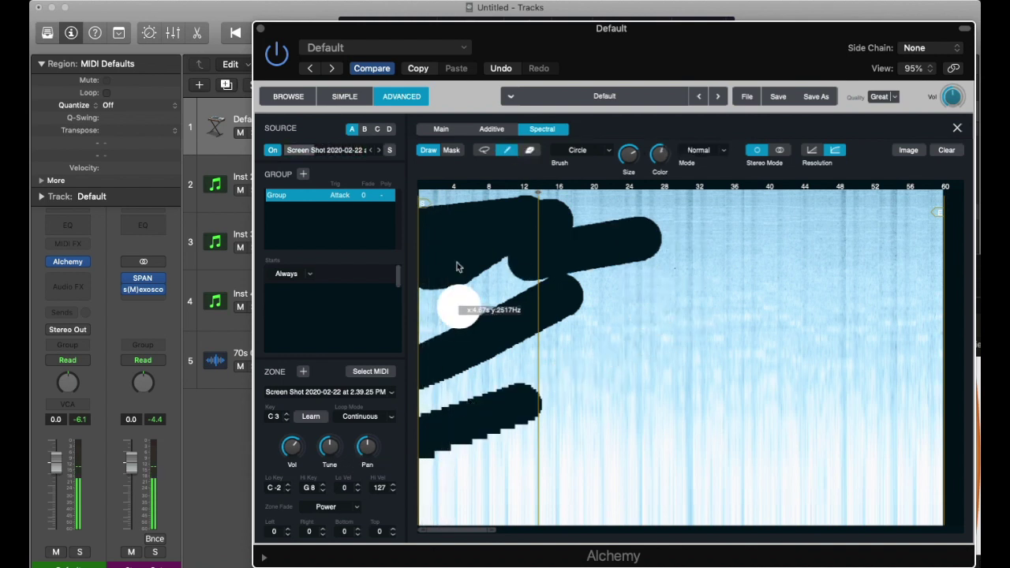
drag(453, 264, 466, 392)
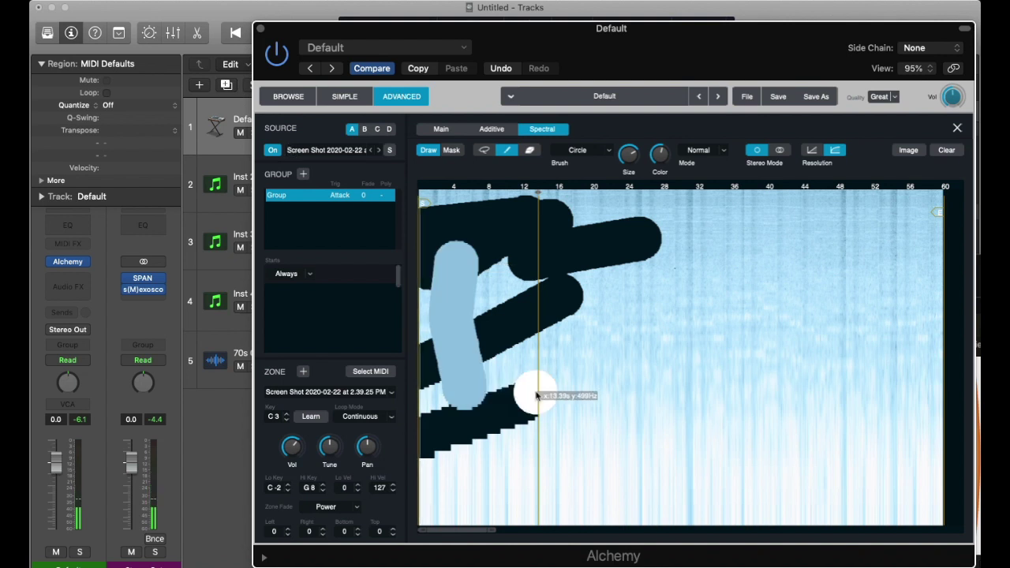
click(610, 149)
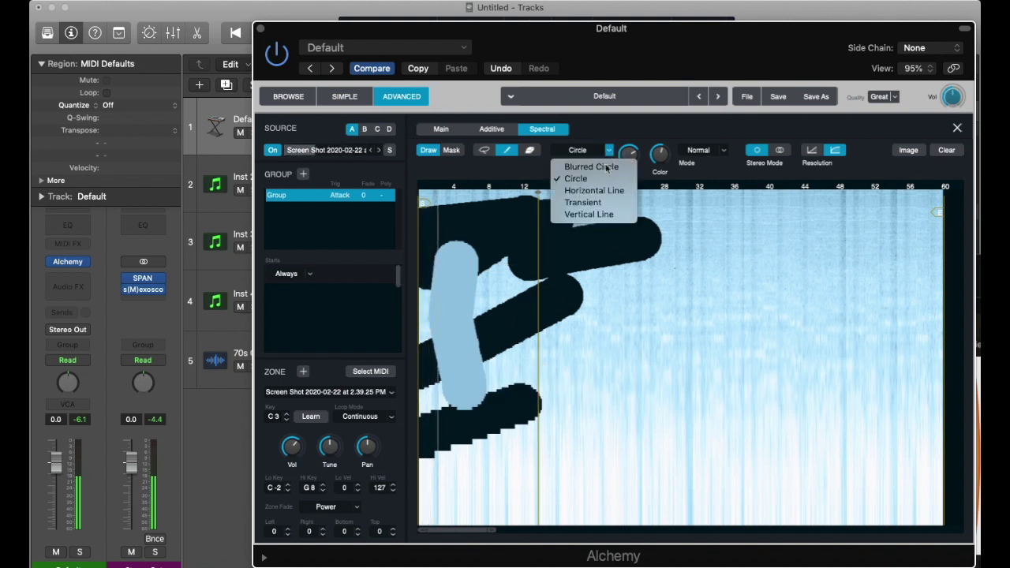
click(608, 190)
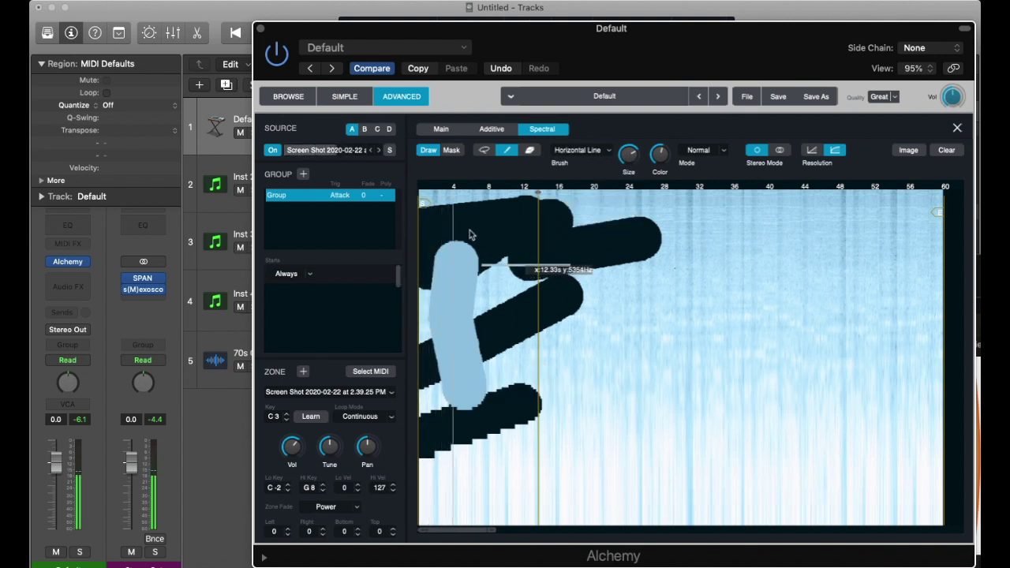
click(523, 229)
click(583, 242)
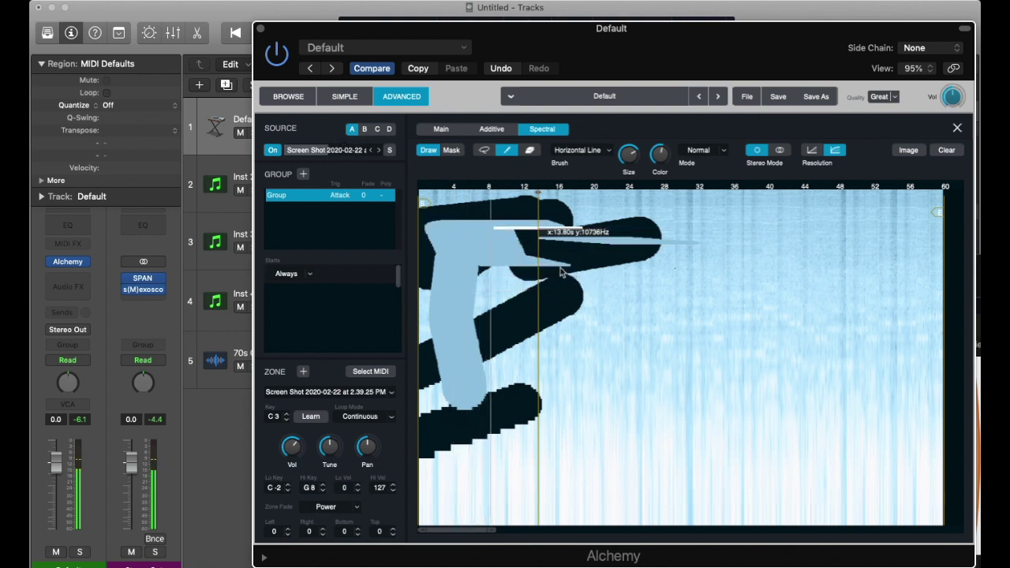
drag(517, 327, 681, 332)
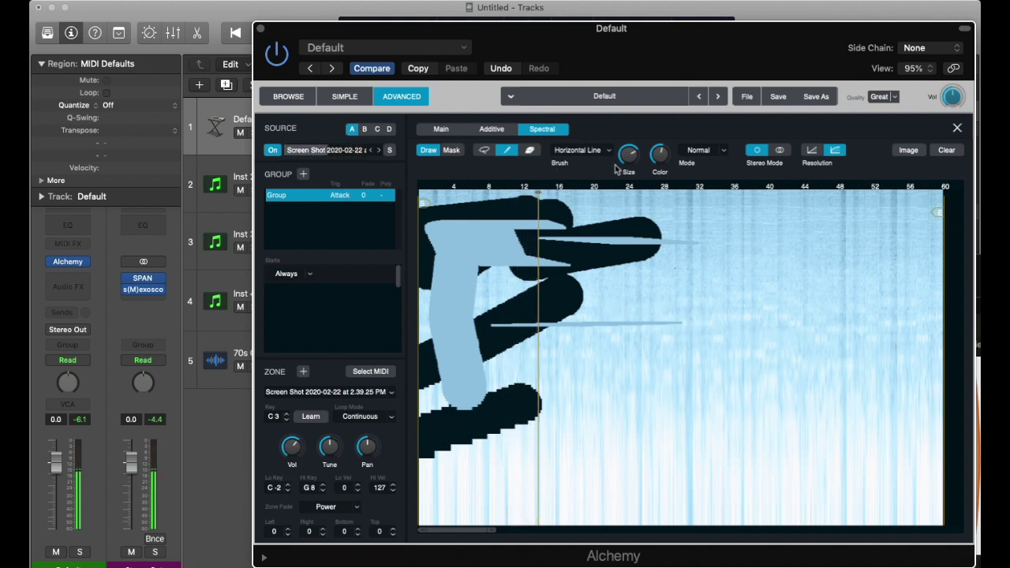
Spread the loop markers apart and narrow the loop region to about the first 2 s of the spectrum
drag(597, 193, 611, 196)
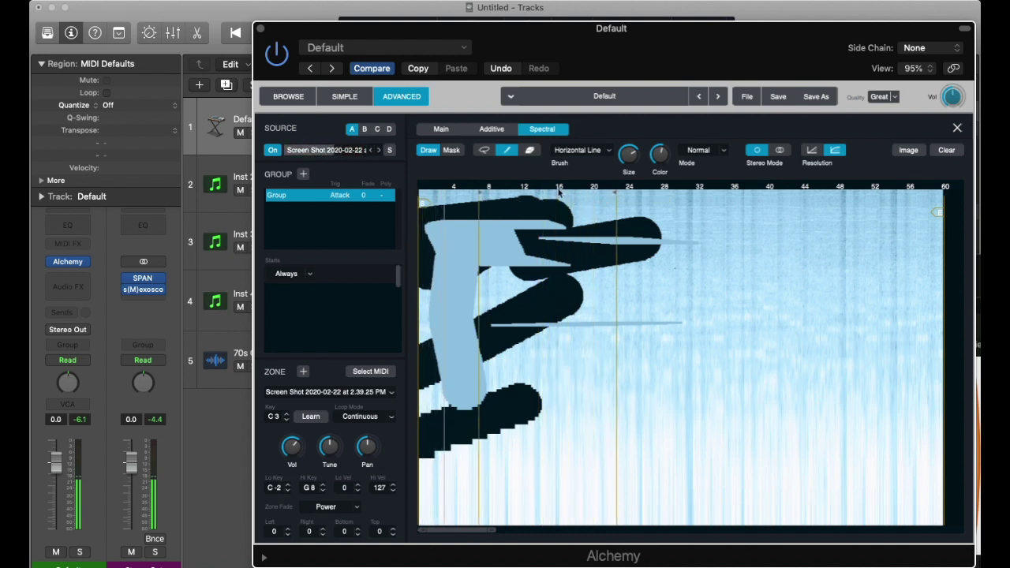
drag(557, 196, 440, 199)
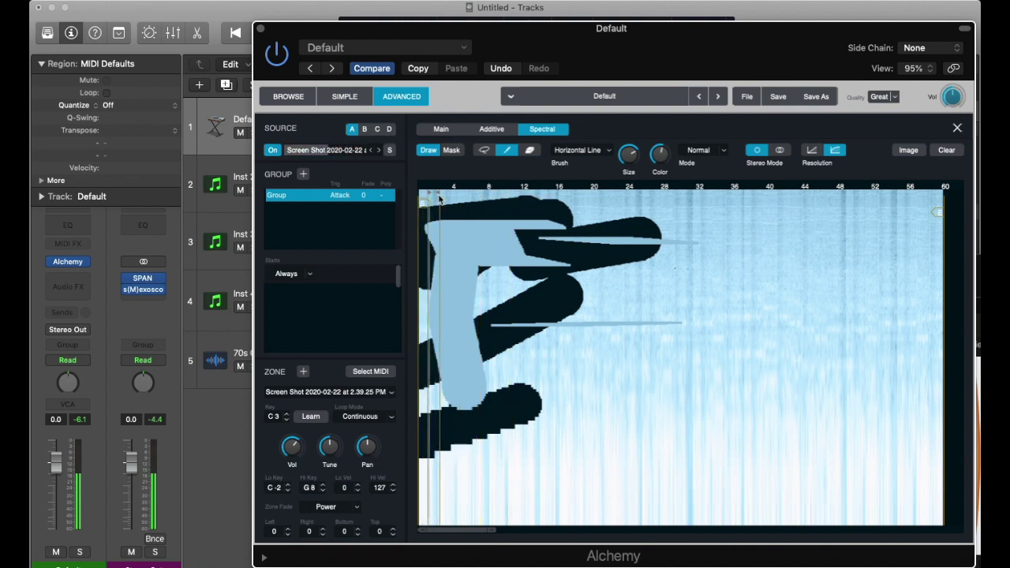
drag(439, 198, 423, 197)
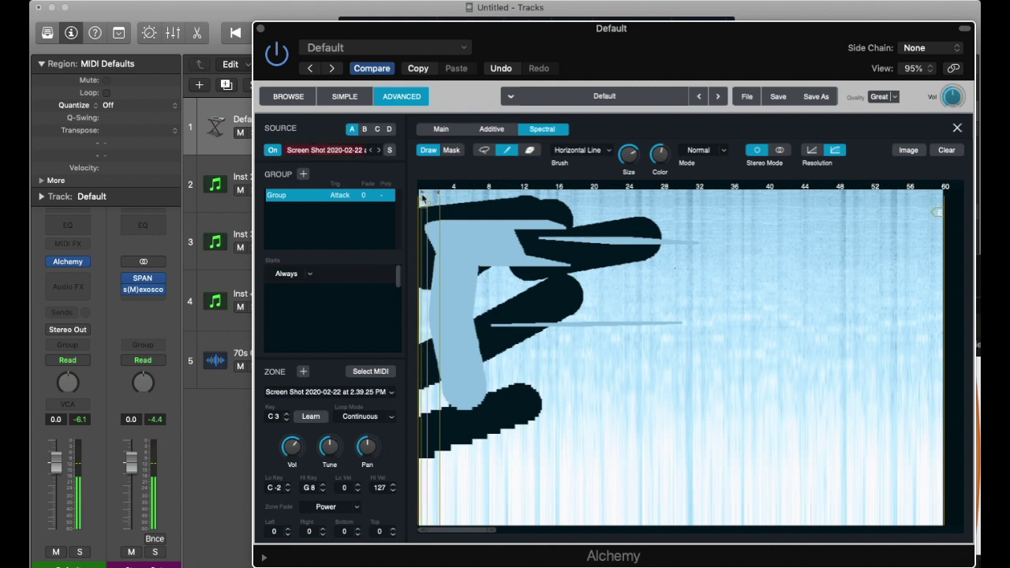
click(555, 232)
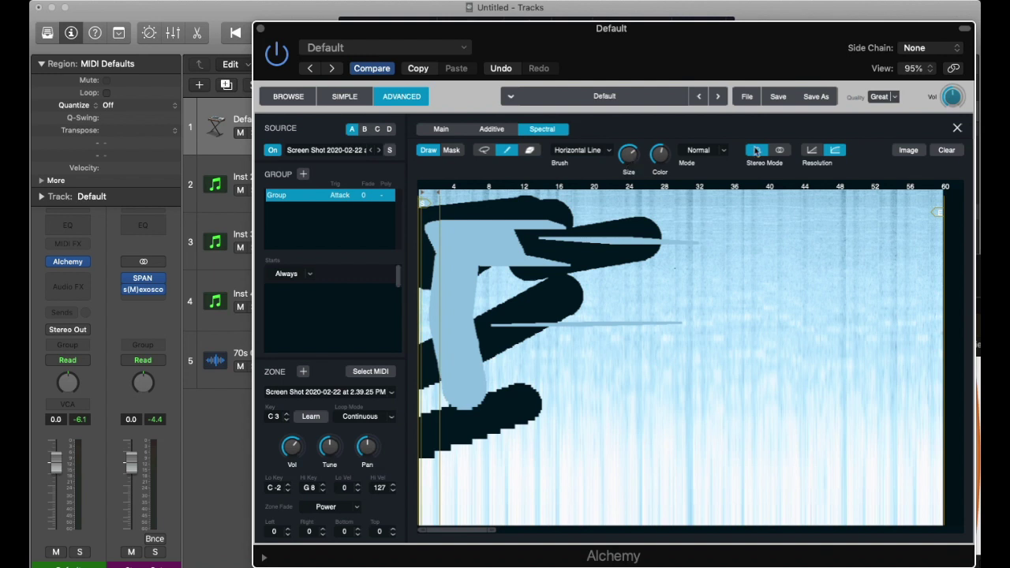
Split the spectral editor into two stereo channels and paint different strokes on each with the Blurred Circle brush
click(781, 150)
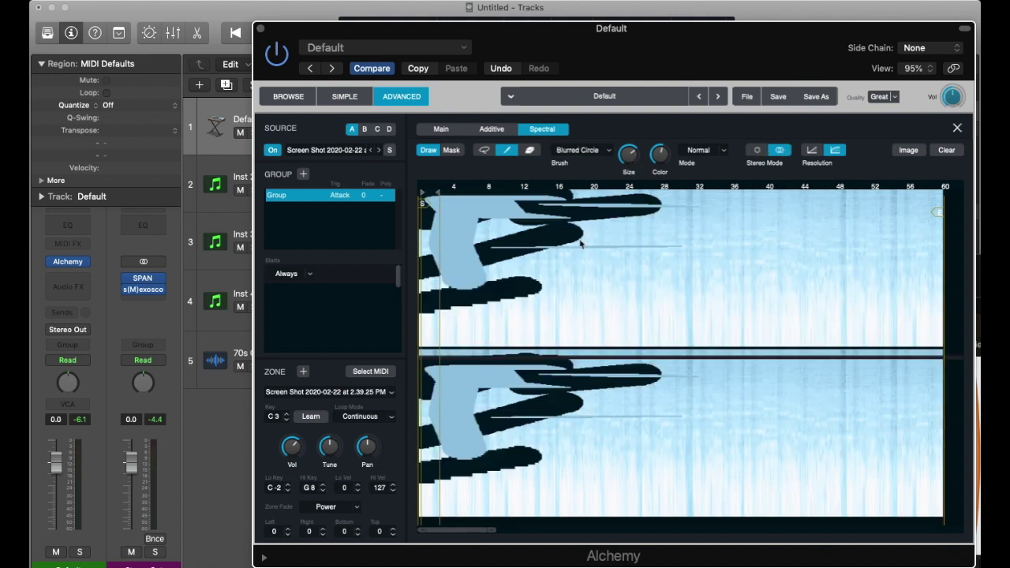
drag(498, 267, 534, 282)
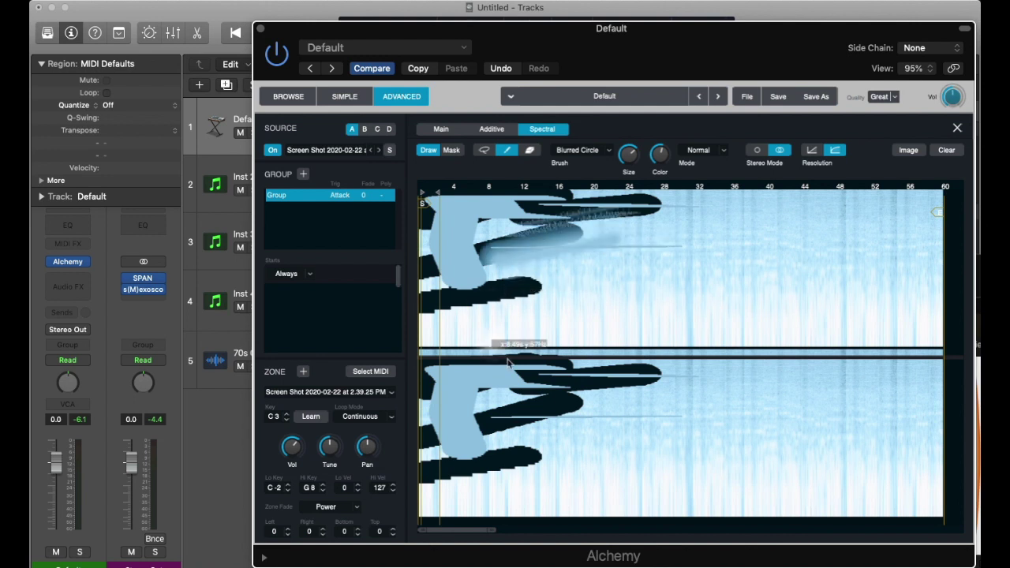
mouse_move(631, 496)
mouse_down()
mouse_move(537, 326)
mouse_move(444, 275)
mouse_up()
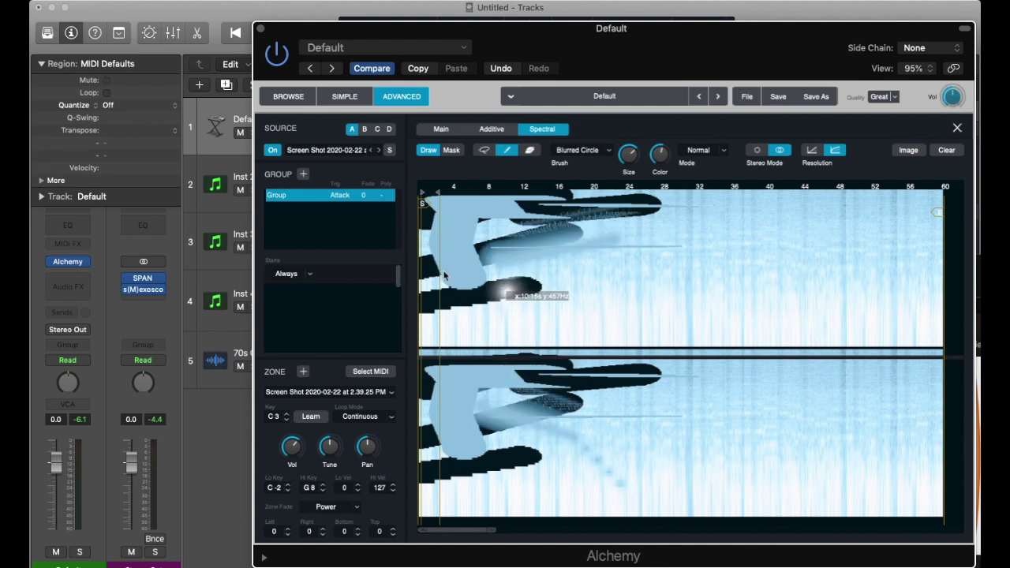
click(563, 248)
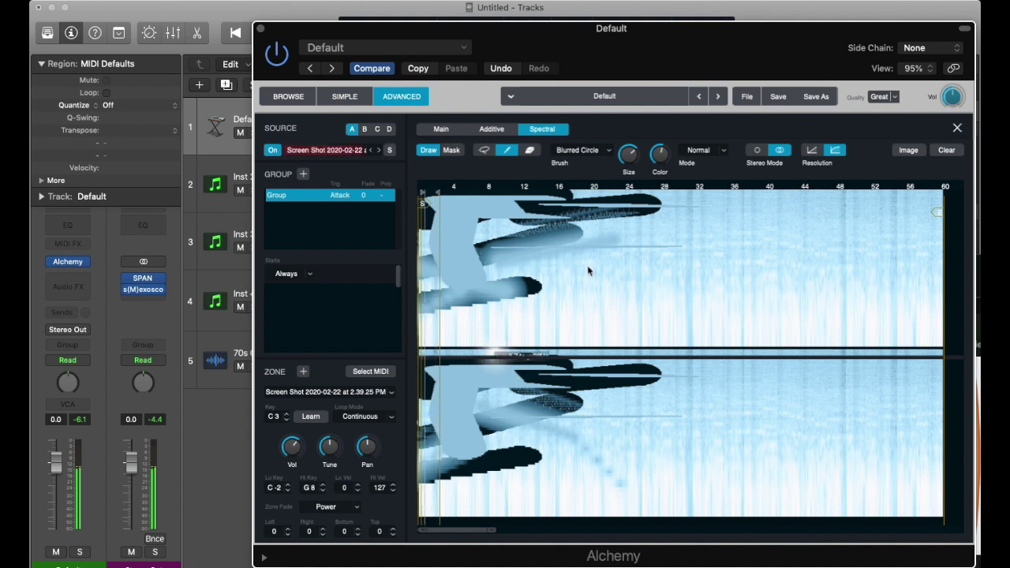
Change the spectral editor's Resolution to the linear frequency scale
click(818, 152)
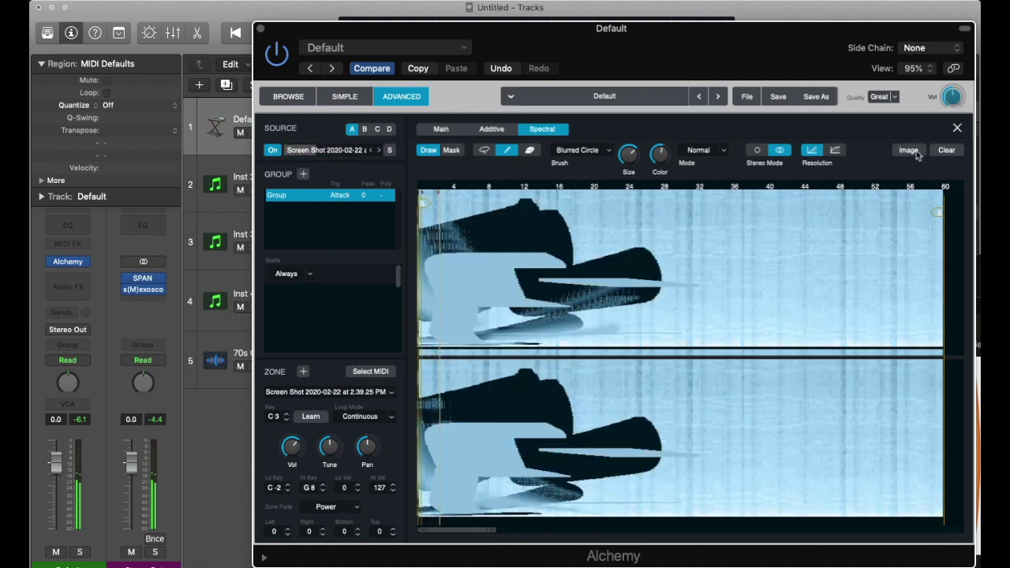
Paint over roughly the first 8 s of the spectrum with the Transient brush across both stereo channels
click(580, 149)
click(583, 202)
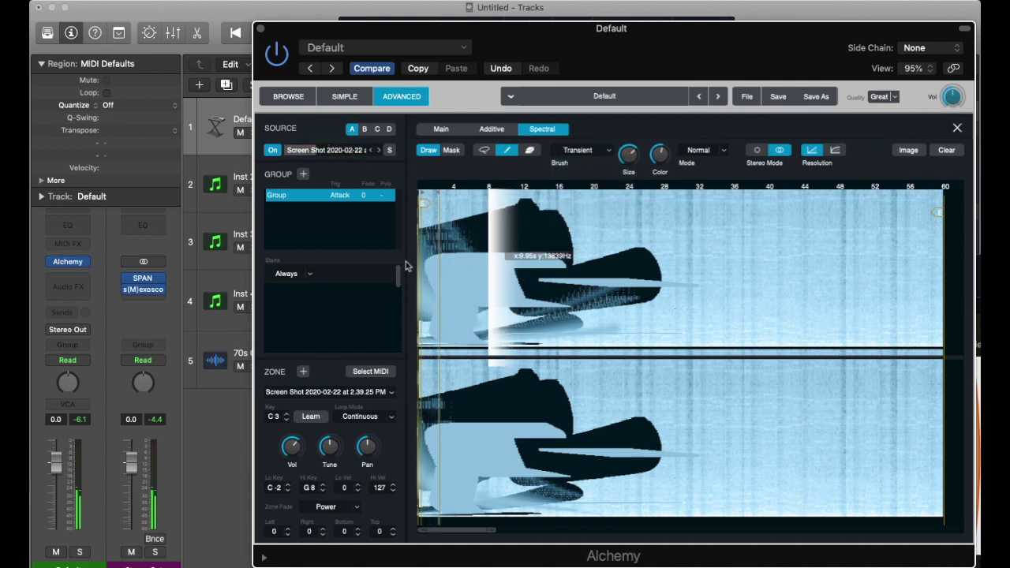
mouse_move(419, 266)
mouse_down()
mouse_move(446, 260)
mouse_move(584, 294)
mouse_move(441, 450)
mouse_move(430, 390)
mouse_move(545, 390)
mouse_move(584, 470)
mouse_move(632, 473)
mouse_up()
Paint a short stretch near the start of the lower channel with the Vertical Line brush, and switch the spectral editor to Mask mode
click(578, 151)
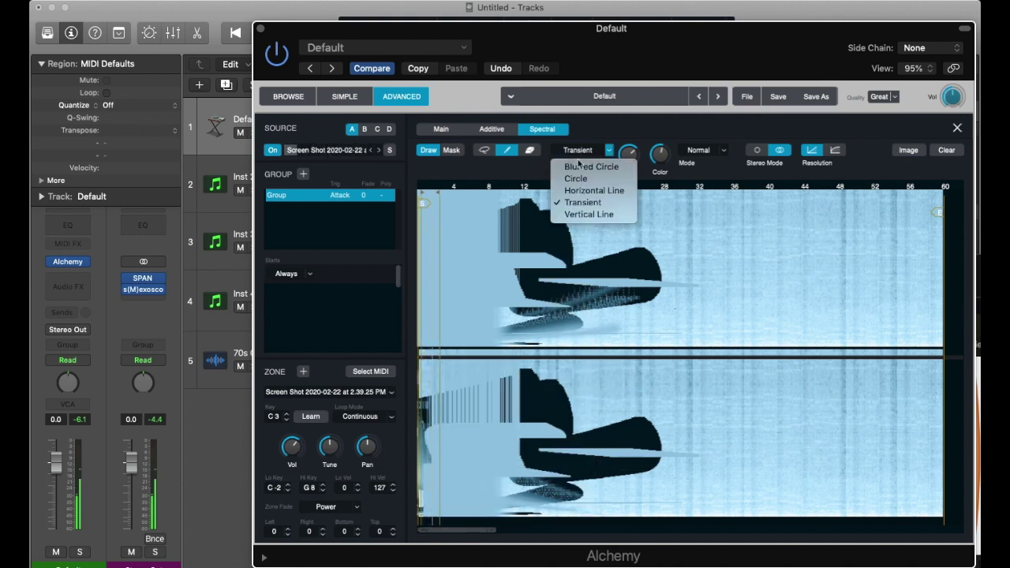
click(584, 217)
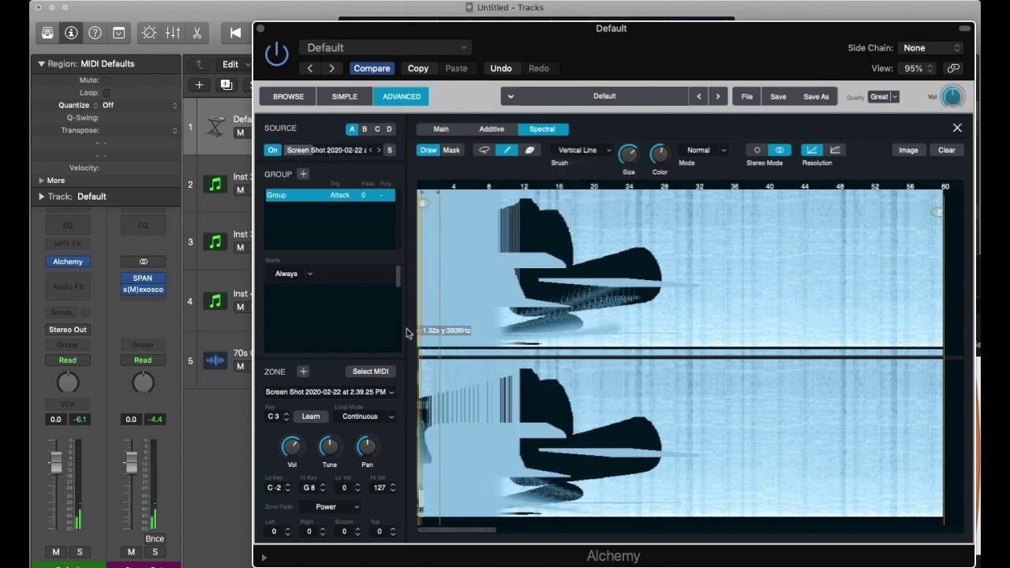
drag(426, 397, 497, 397)
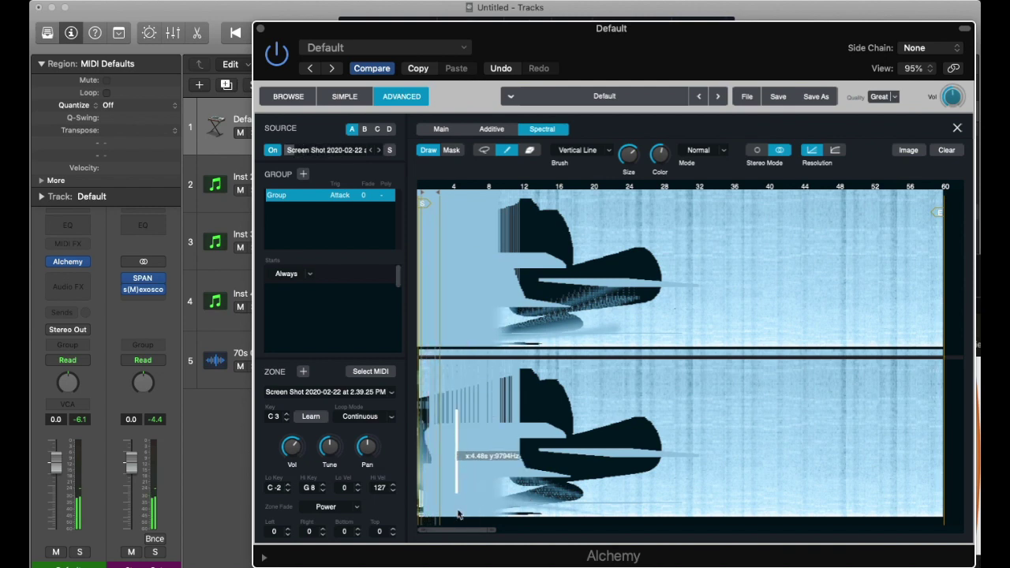
click(451, 150)
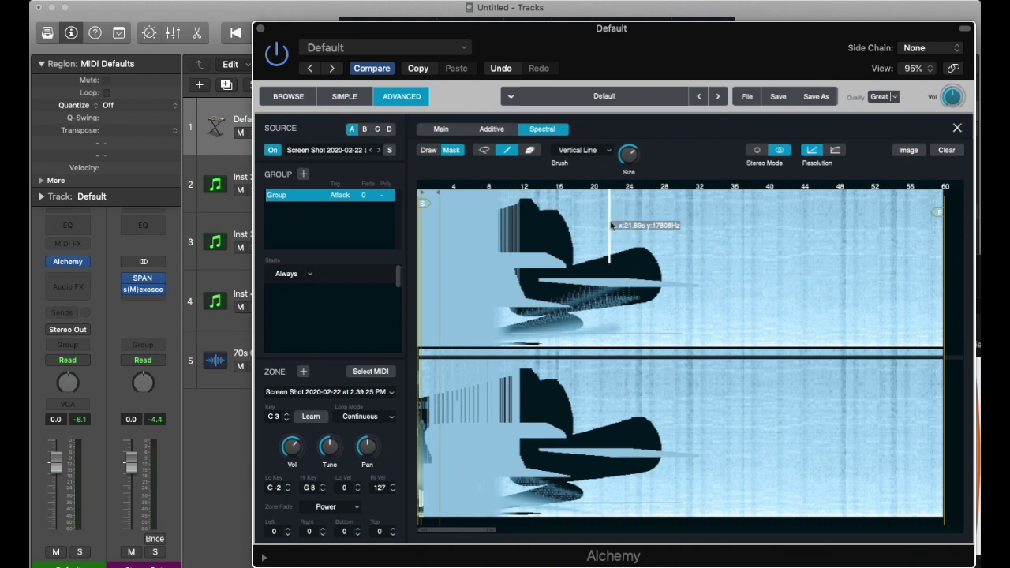
key(Escape)
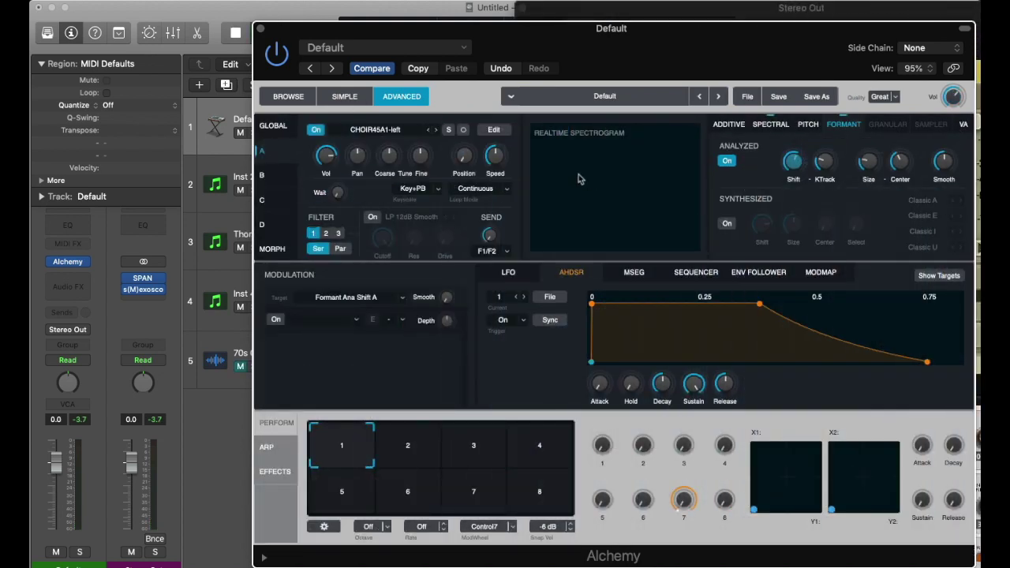
Import the audio file CHOIR36C1-left.aif from the Church Choir folder into source A using Spectral analysis with Formant
click(364, 127)
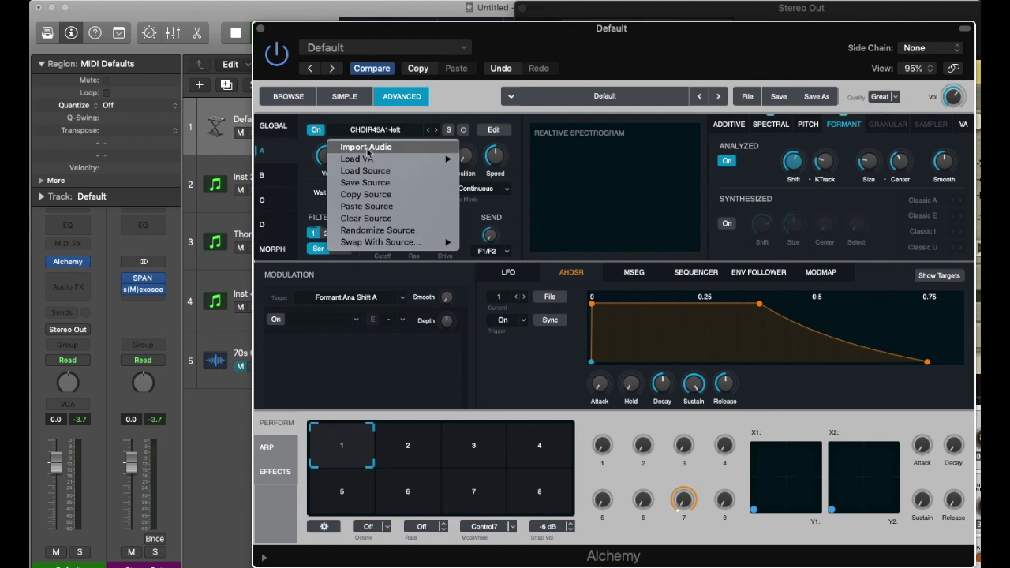
click(367, 148)
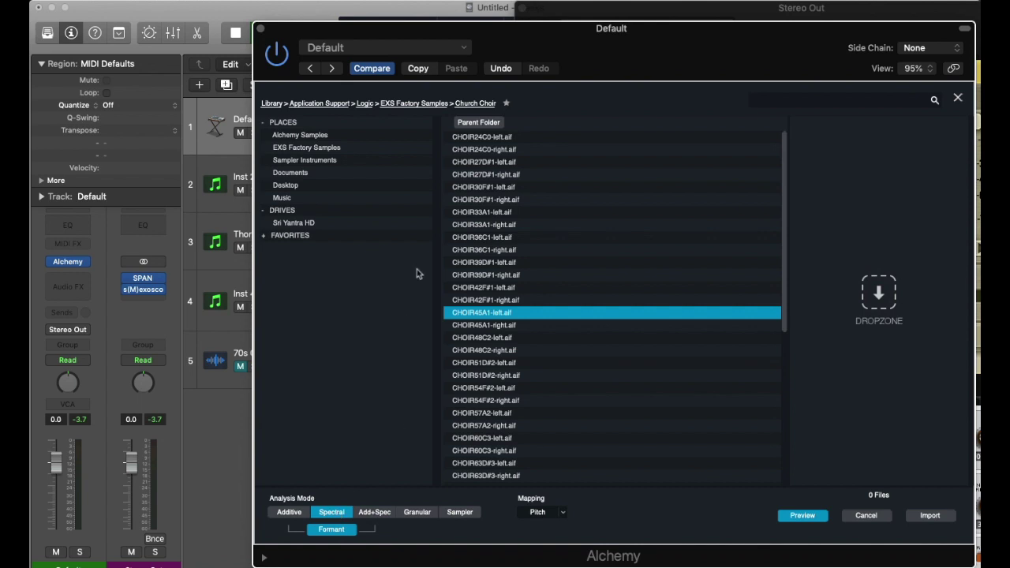
click(493, 237)
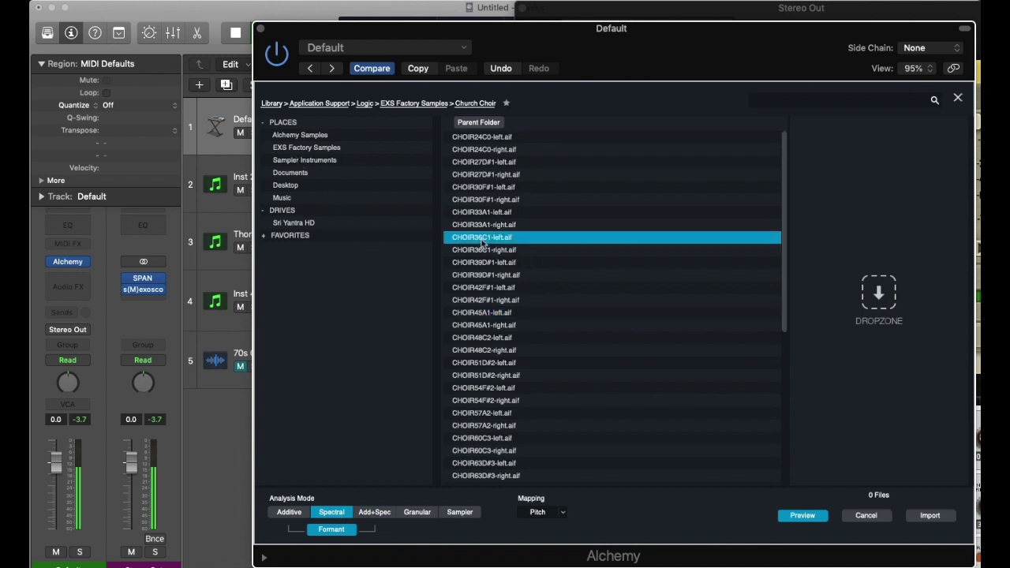
double_click(482, 238)
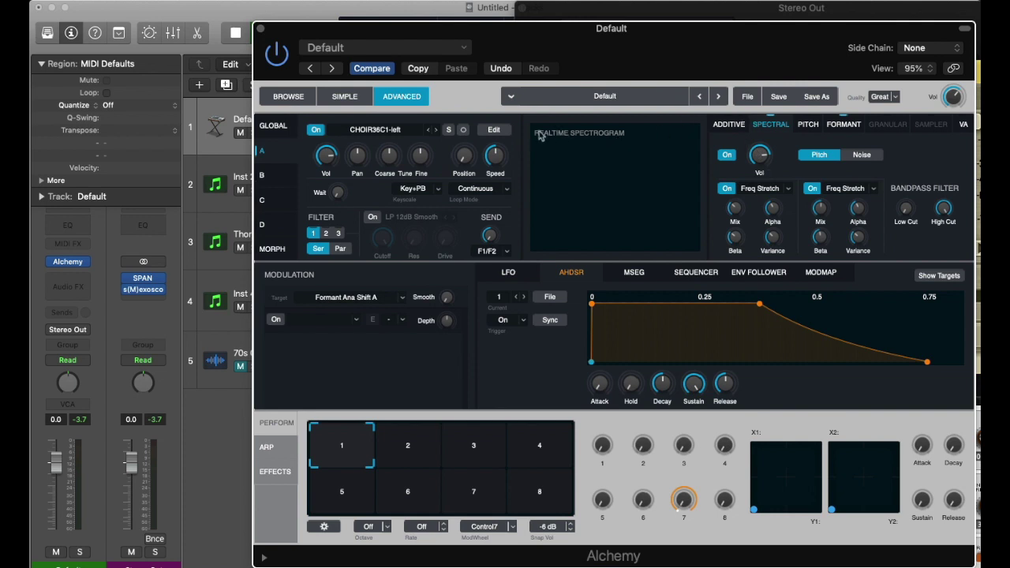
In source A's spectral editor, move the loop start to about 1.9 s and paint a Blurred Circle stroke across the highest frequencies from about 3 s on
click(495, 131)
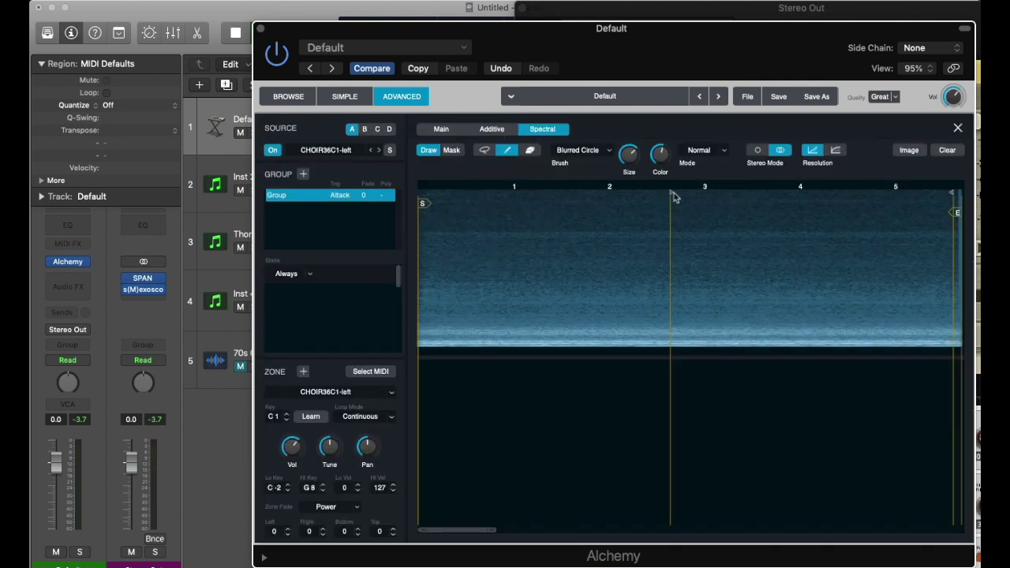
drag(673, 197, 602, 195)
drag(933, 203, 695, 204)
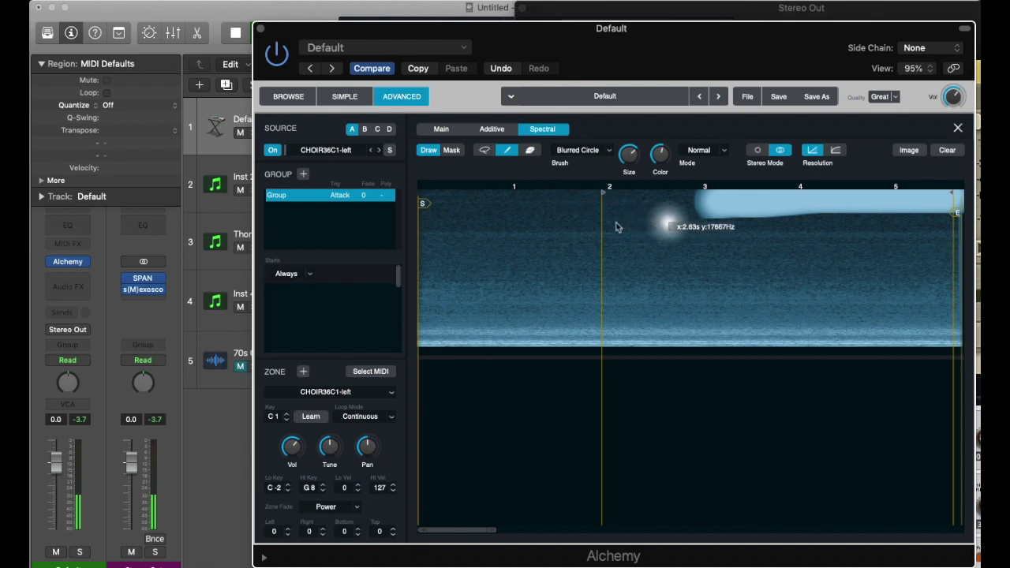
Paint Transient brush strokes at the very start of the choir spectrum and close the source editor
click(609, 150)
click(657, 225)
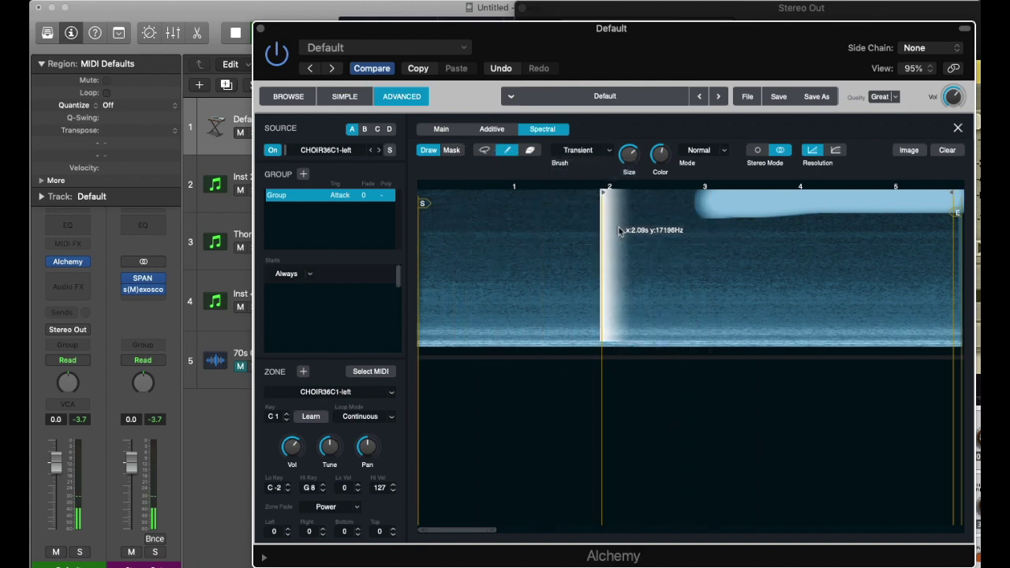
drag(447, 241, 433, 235)
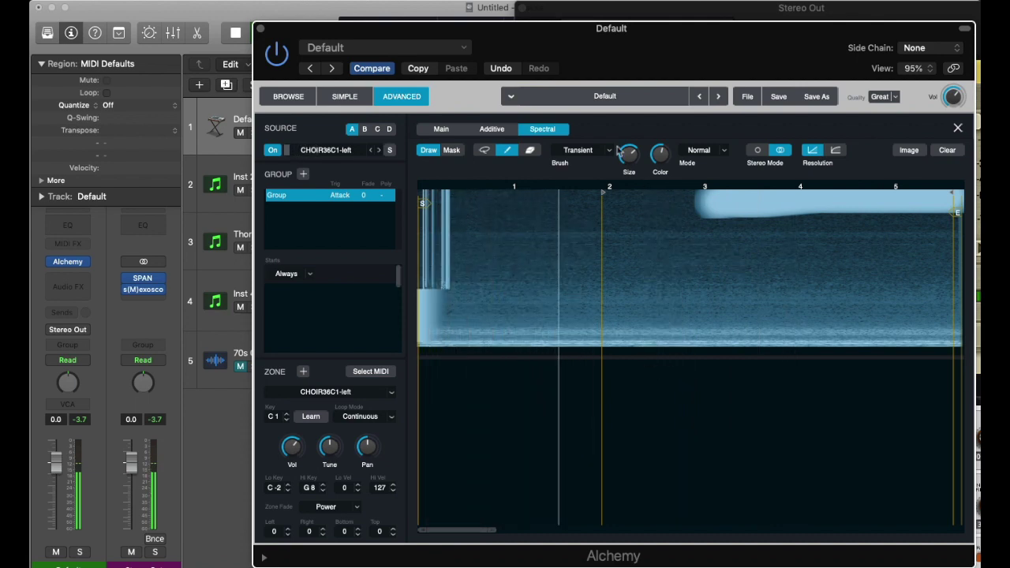
click(588, 150)
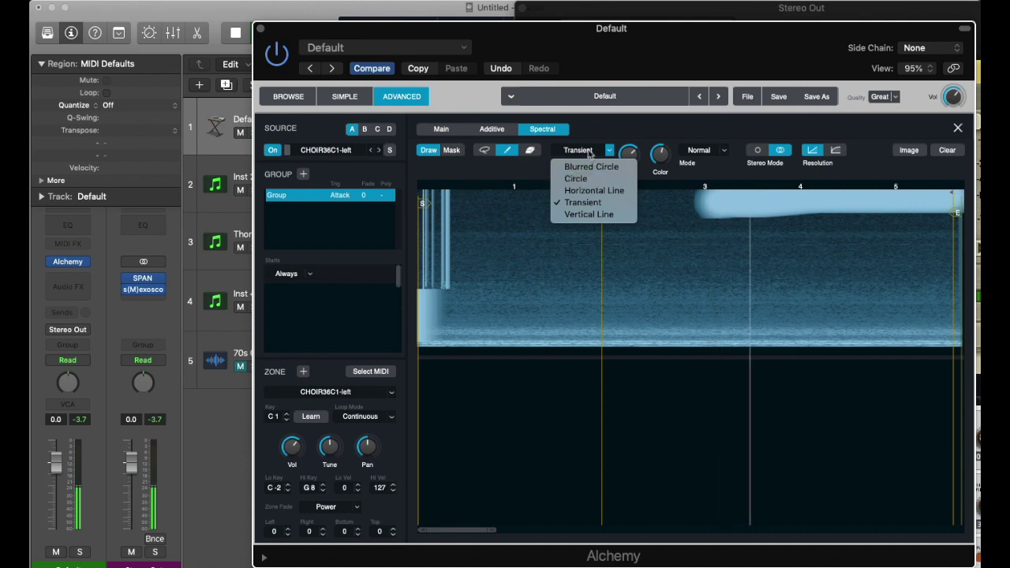
click(588, 151)
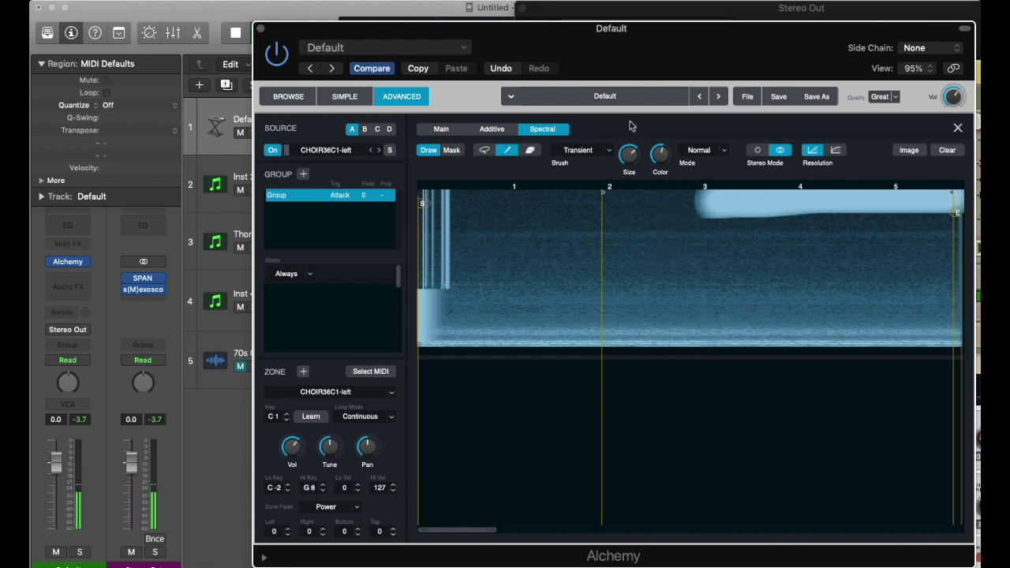
click(958, 129)
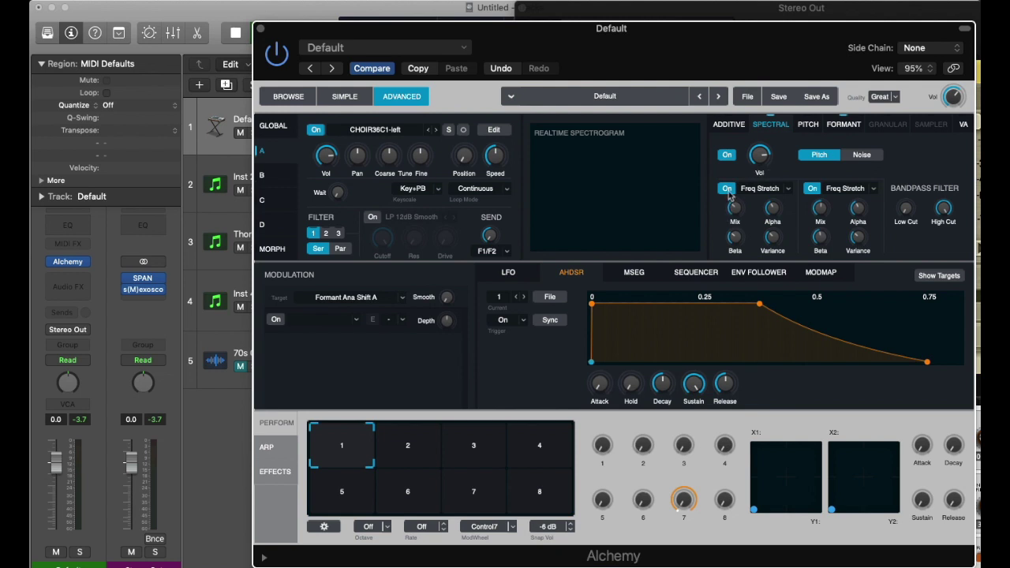
Turn off both Freq Stretch spectral effects on source A
click(727, 190)
click(841, 189)
click(810, 194)
click(812, 189)
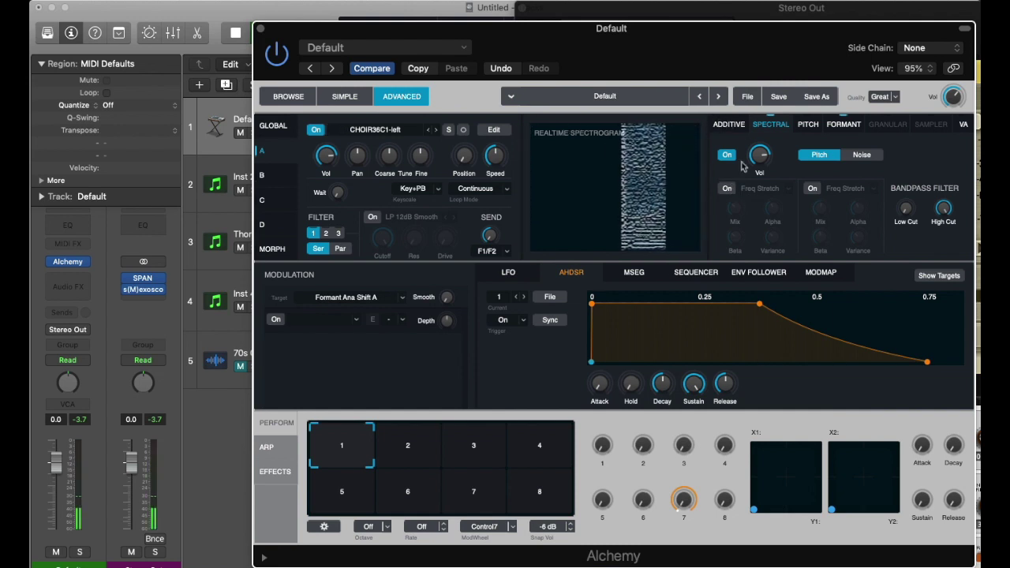
Compare source A's Noise and Pitch spectral modes, ending on Pitch
click(859, 155)
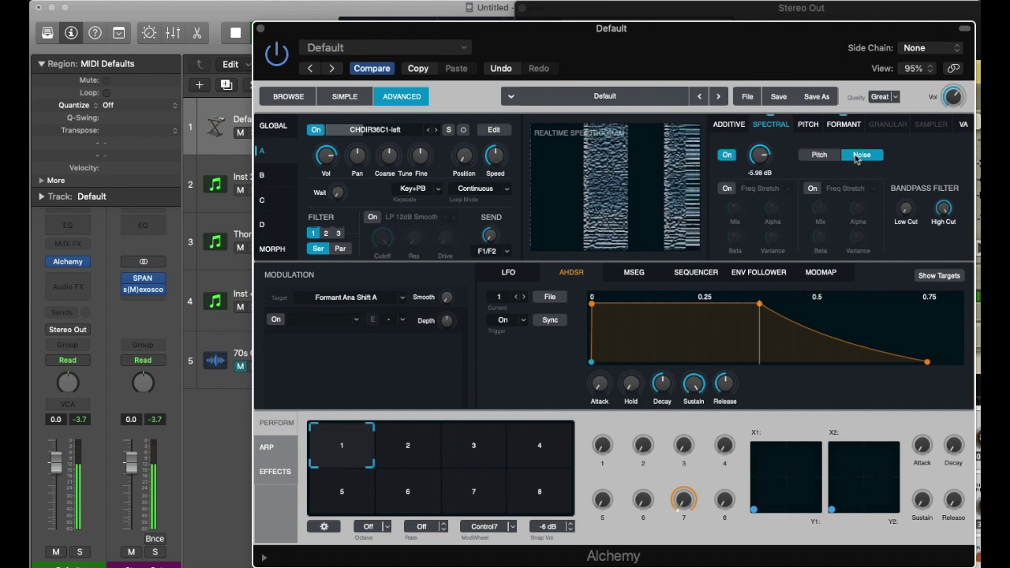
click(825, 160)
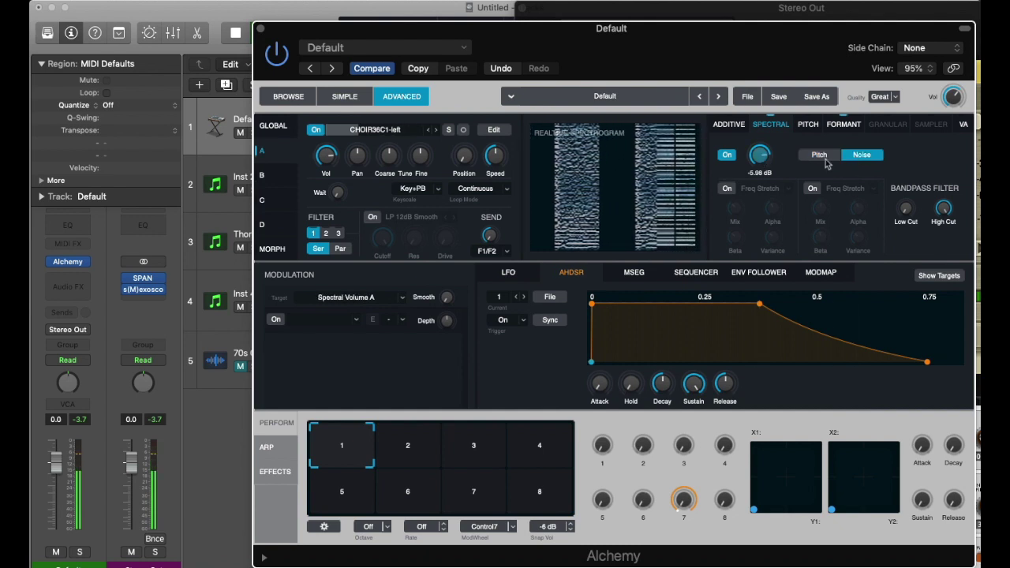
click(866, 157)
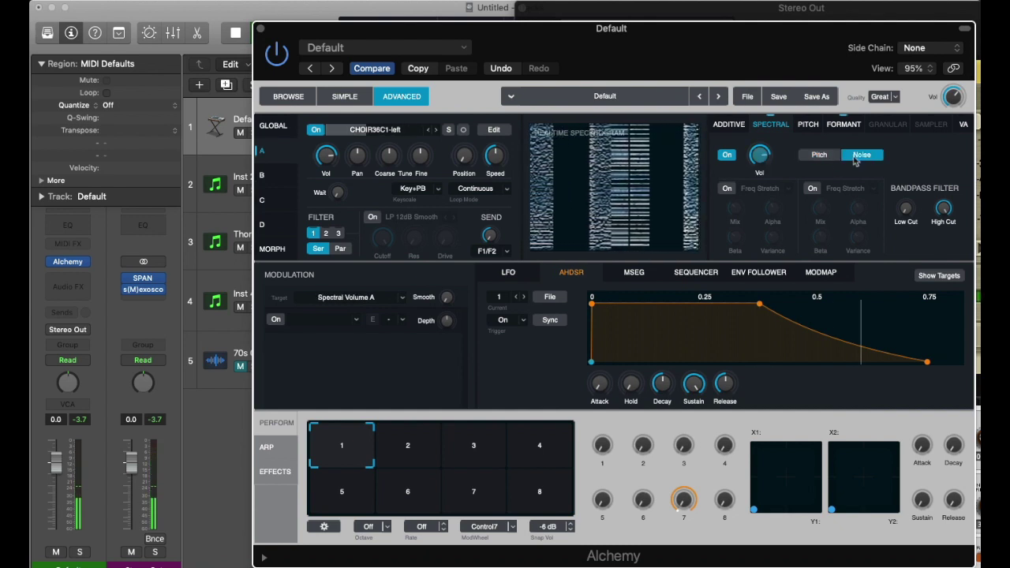
click(821, 155)
Enable the first spectral effect as Glide, adjust its Mix, and set Width to 37, Freq to 3312 Hz and Shift to 6.97 %
click(727, 189)
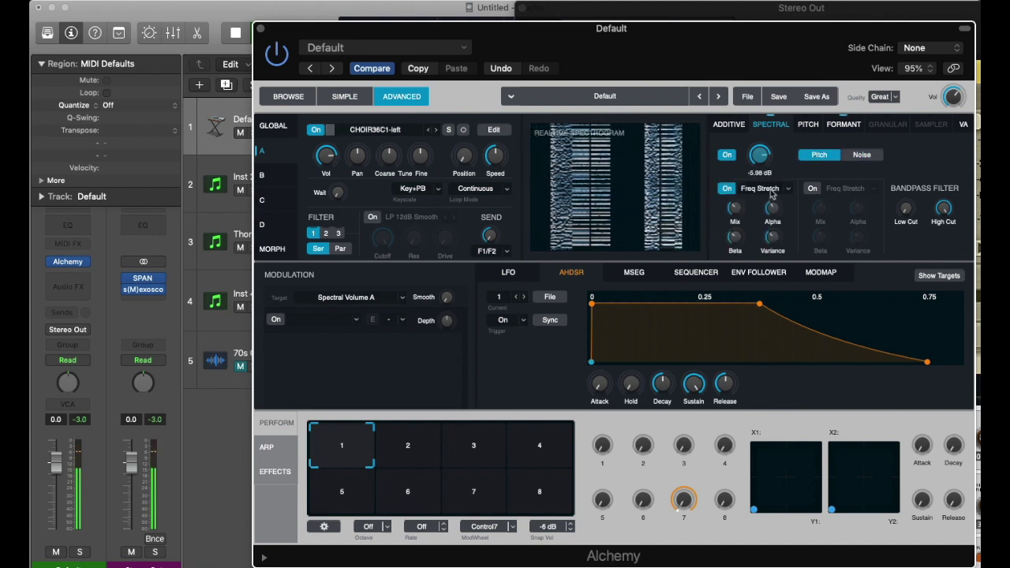
click(746, 190)
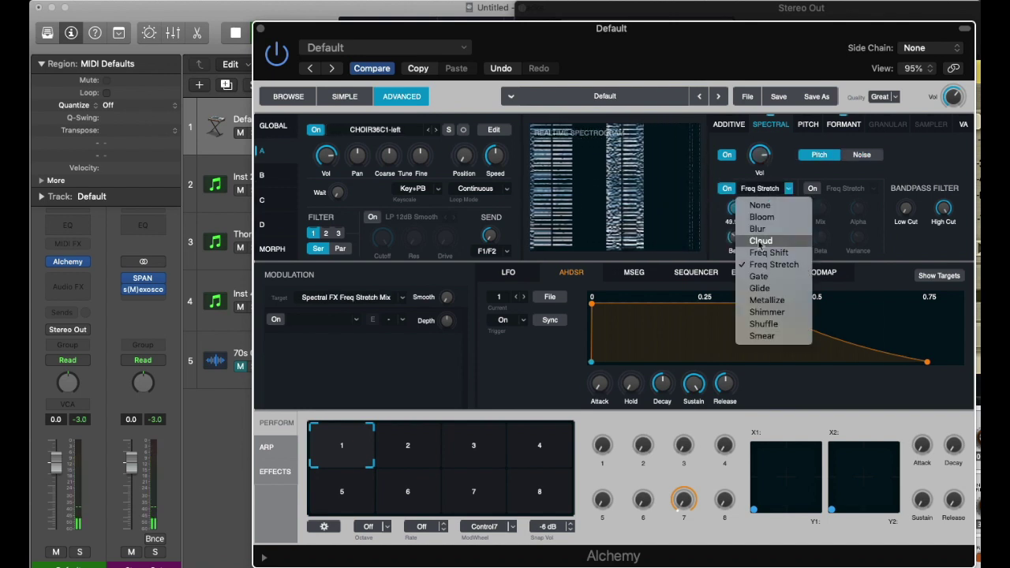
click(759, 288)
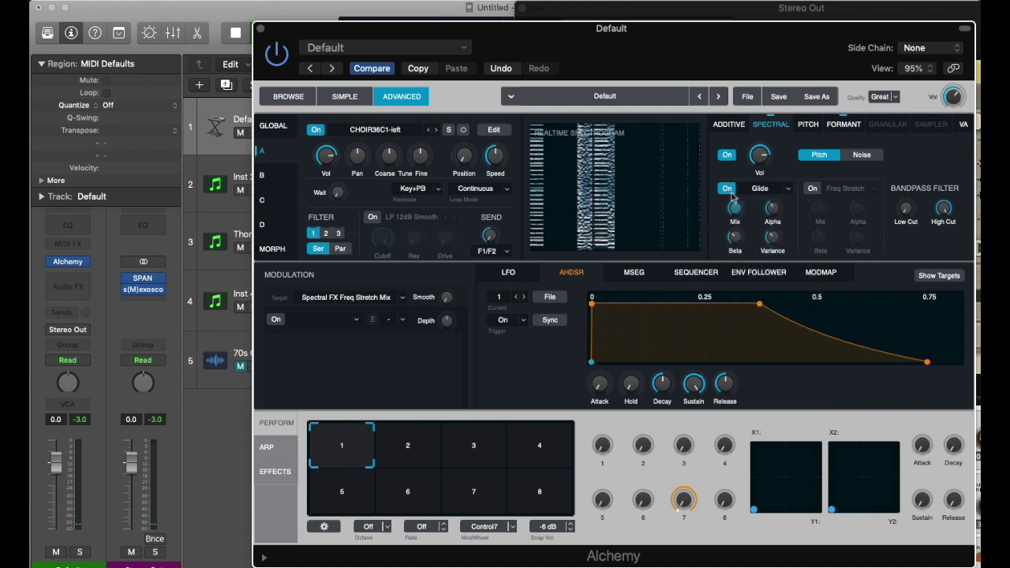
drag(734, 211, 733, 286)
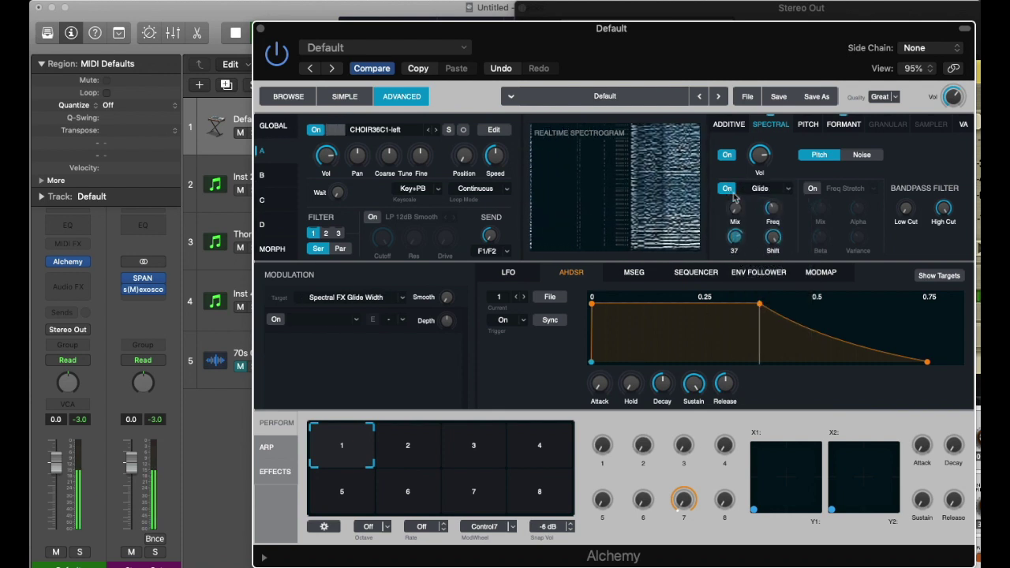
drag(737, 210, 737, 161)
drag(775, 207, 770, 171)
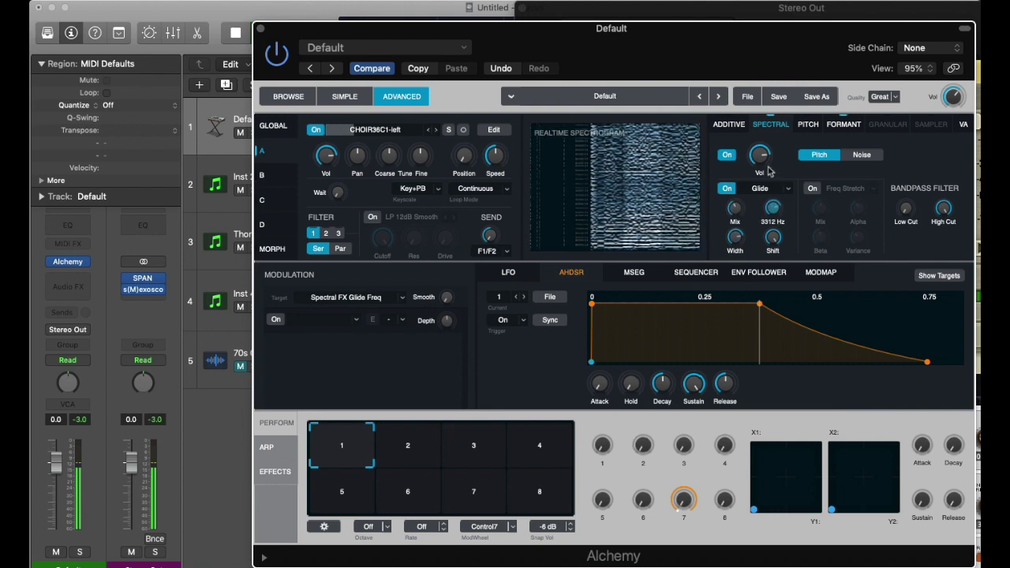
drag(774, 238, 770, 316)
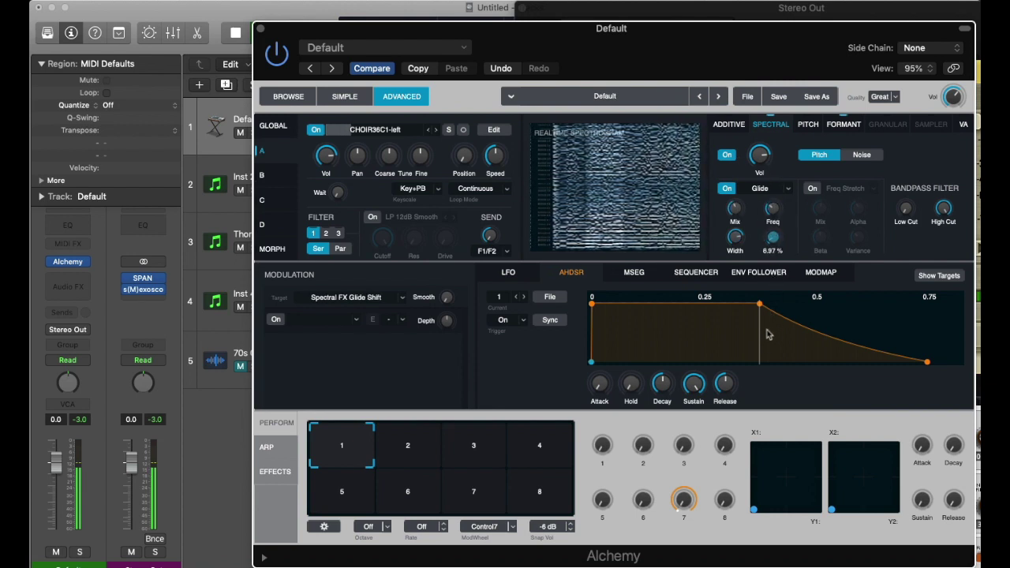
Enable the second spectral effect as Shimmer, with Shimmer at 70 %, raised Feedback and Mix at 61.6 %
click(812, 189)
click(820, 209)
click(873, 187)
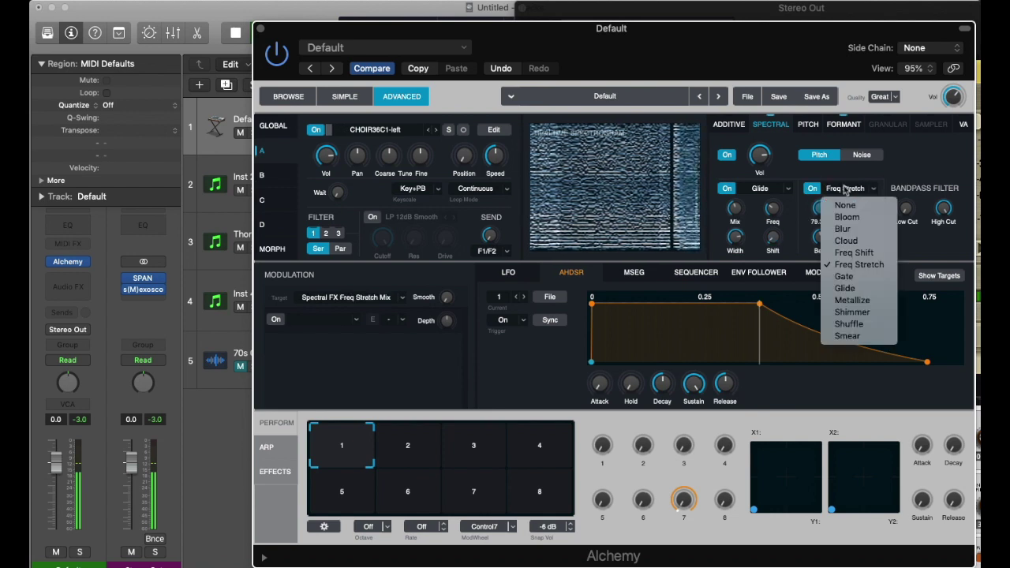
click(851, 312)
drag(825, 240, 824, 192)
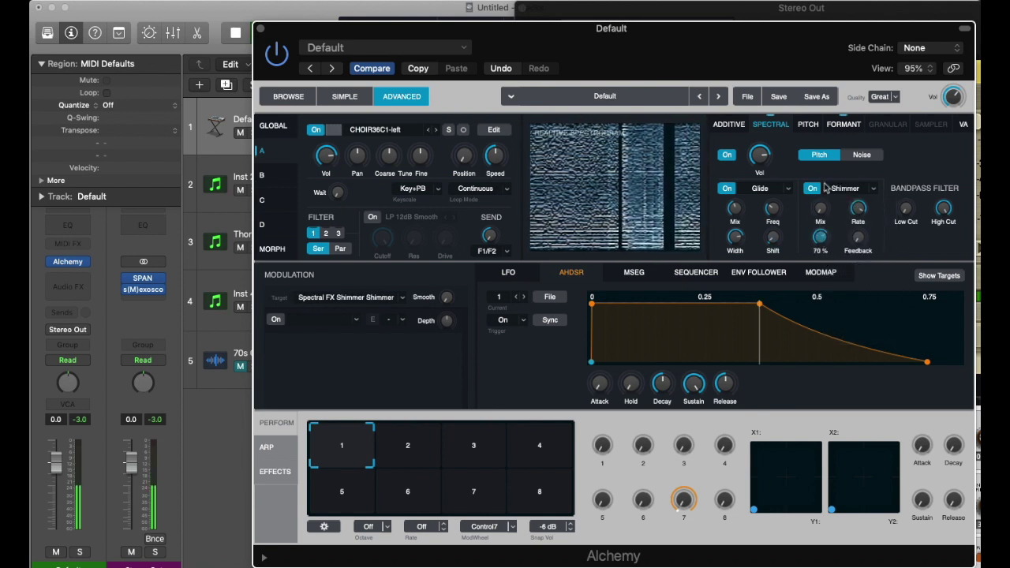
drag(855, 239, 856, 118)
drag(827, 208, 823, 119)
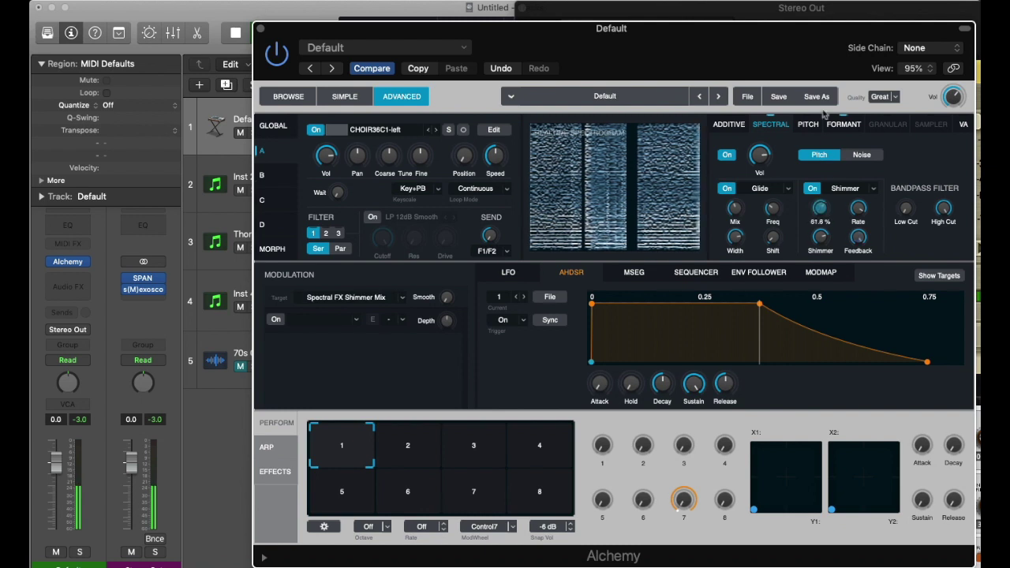
Reduce the Shimmer effect's Shimmer amount to 44.3 % and readjust its Rate
drag(823, 238, 816, 292)
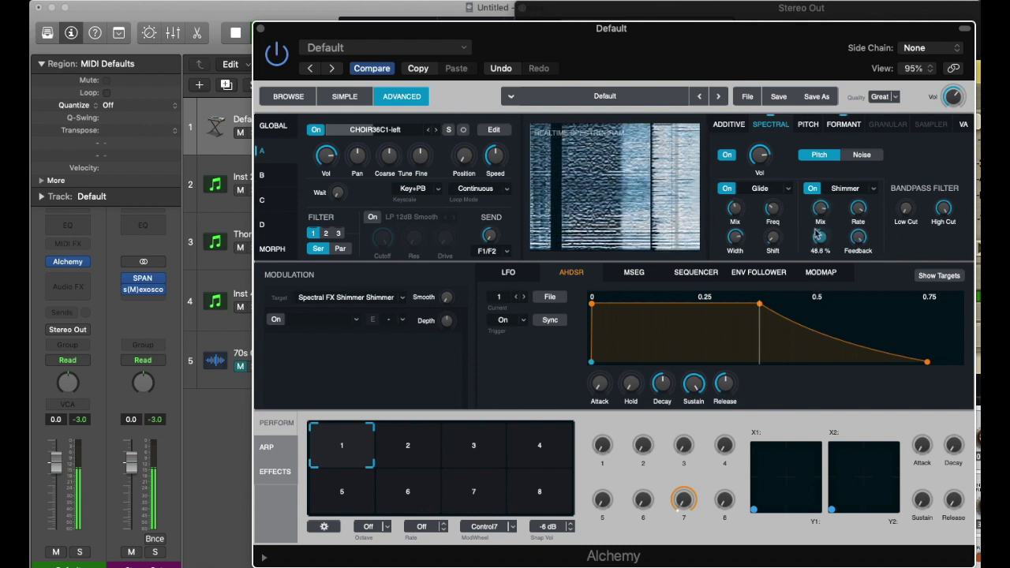
drag(864, 207, 856, 273)
drag(827, 238, 825, 275)
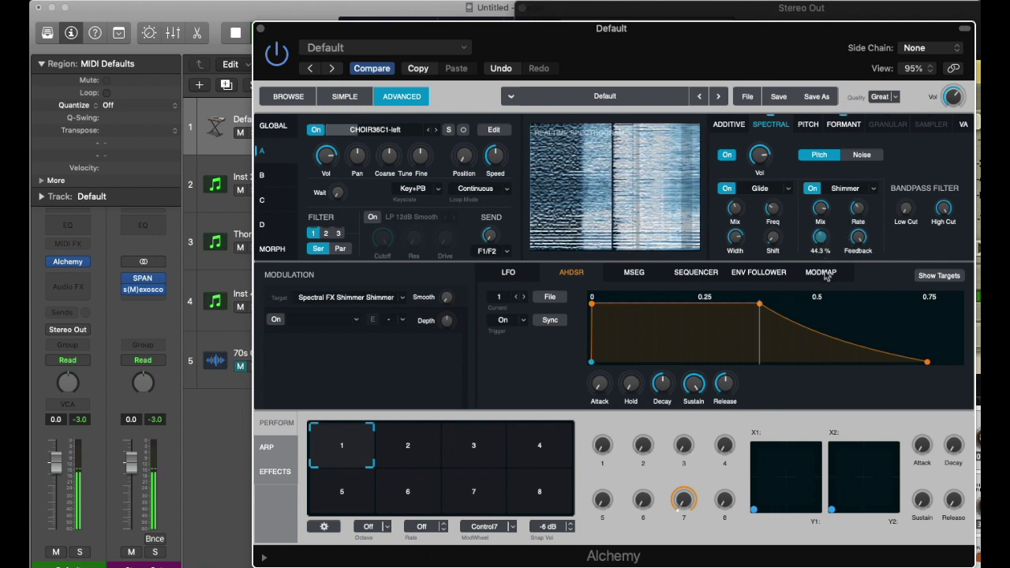
drag(859, 207, 858, 176)
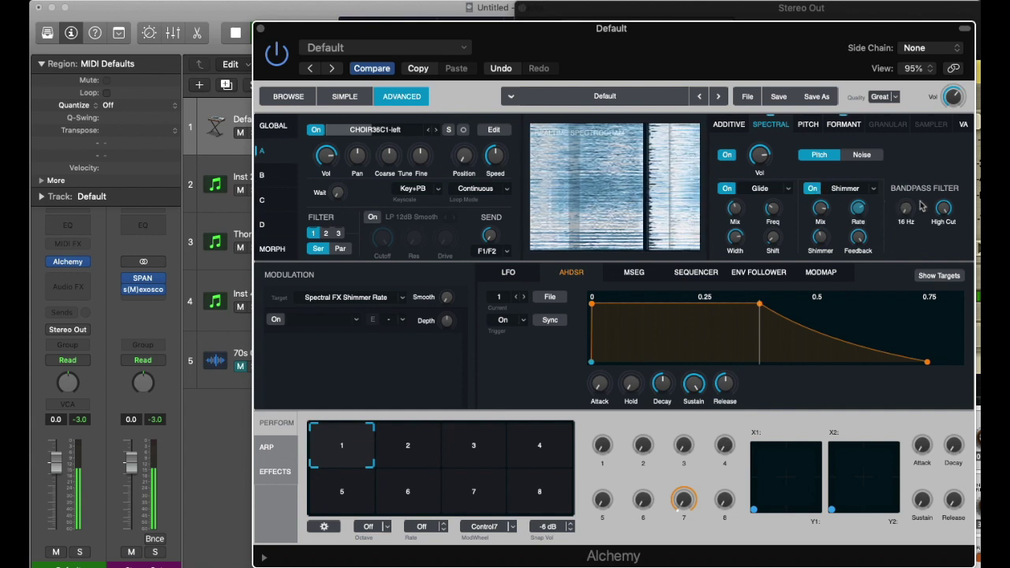
Switch source A's spectral synthesis to Noise mode and lower the main output volume
click(861, 156)
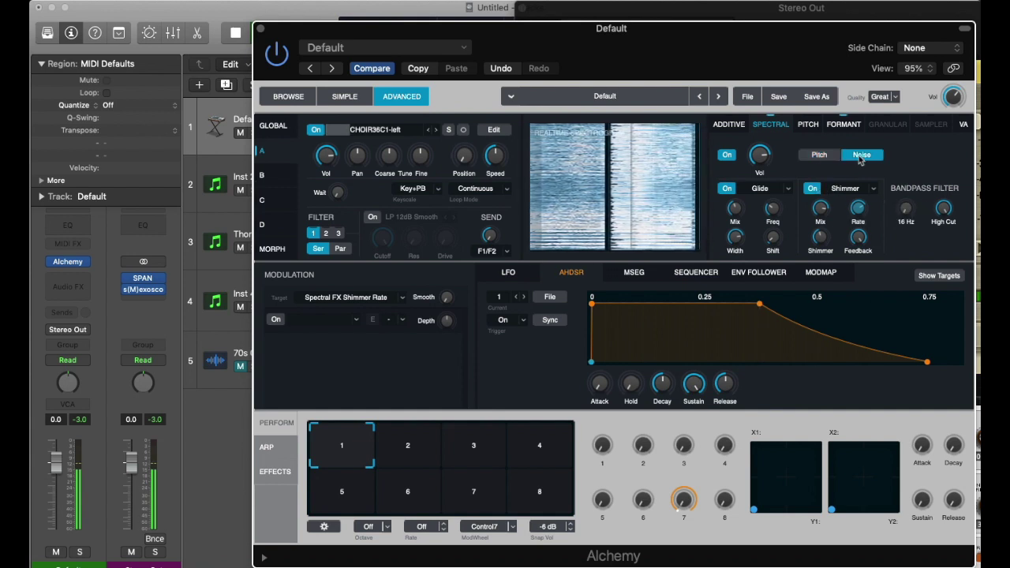
drag(947, 105, 948, 127)
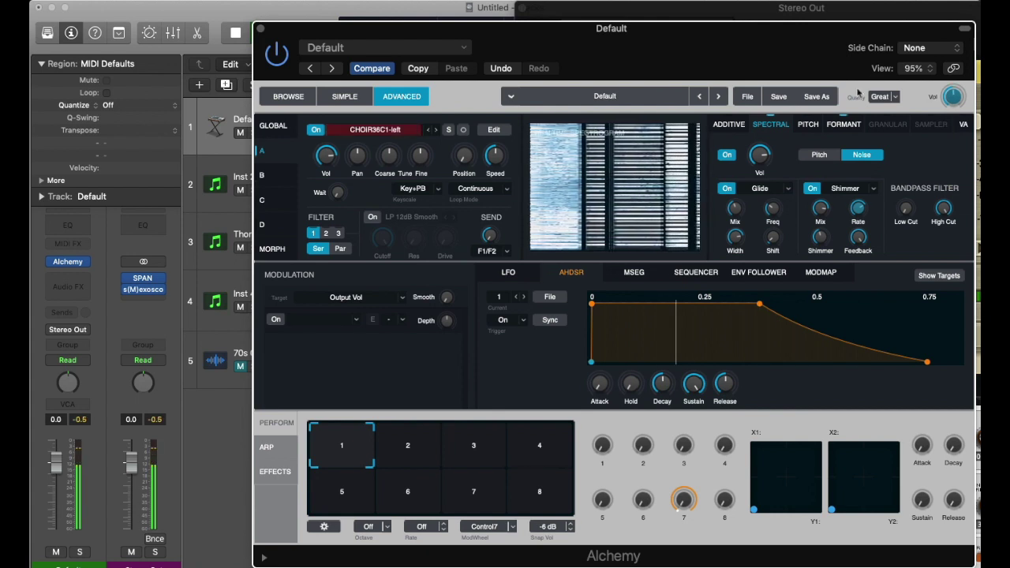
Open source A's formant settings, lower the analyzed Shift and adjust its KTrack, Size, Center and Smooth
click(845, 126)
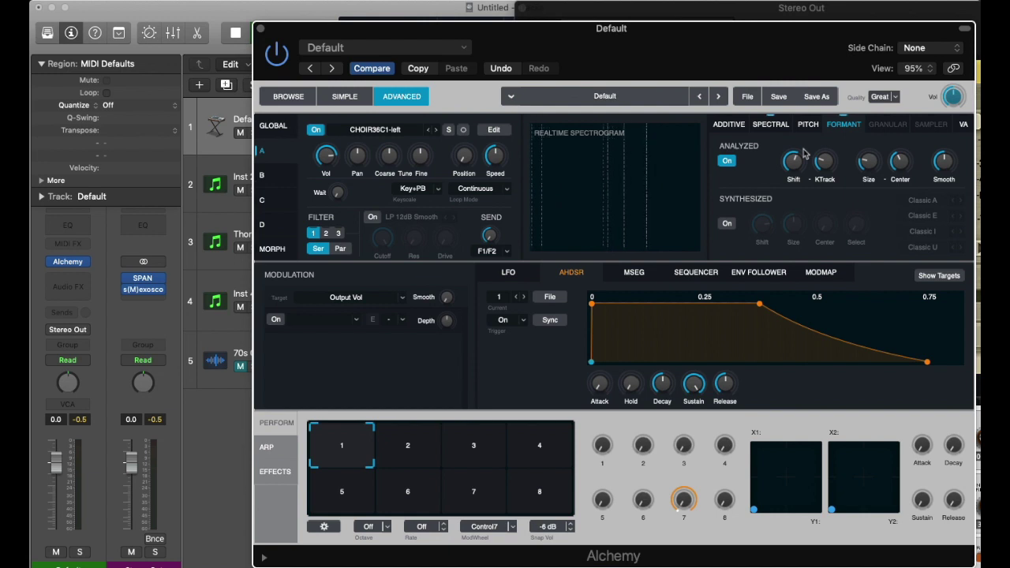
drag(804, 154, 795, 200)
click(867, 161)
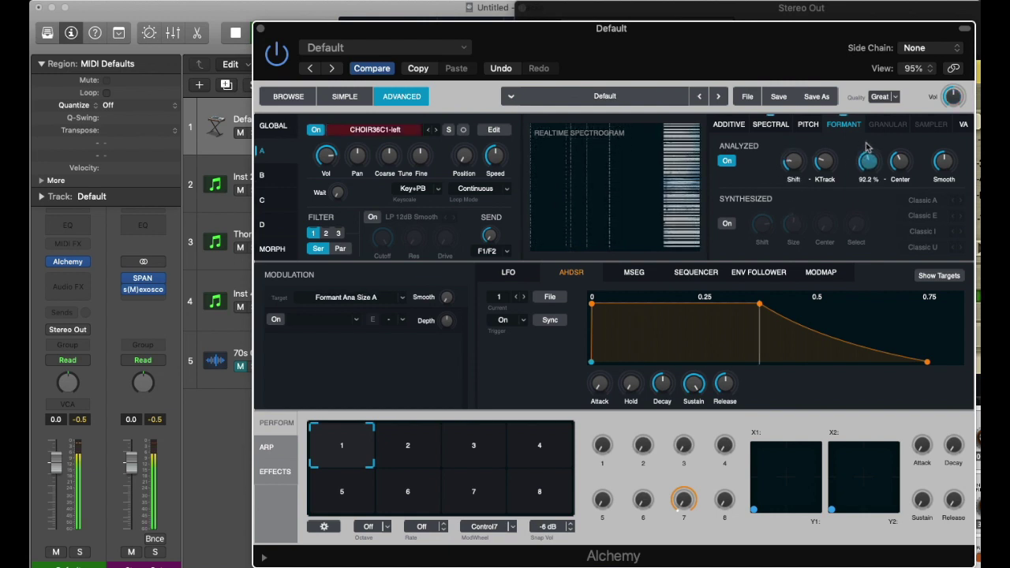
click(900, 161)
click(944, 161)
click(867, 161)
click(825, 162)
Sweep the analyzed formant Shift up to 36 semis and back down, readjust Size and lower the main volume to -24.2 dB
drag(793, 161, 800, 79)
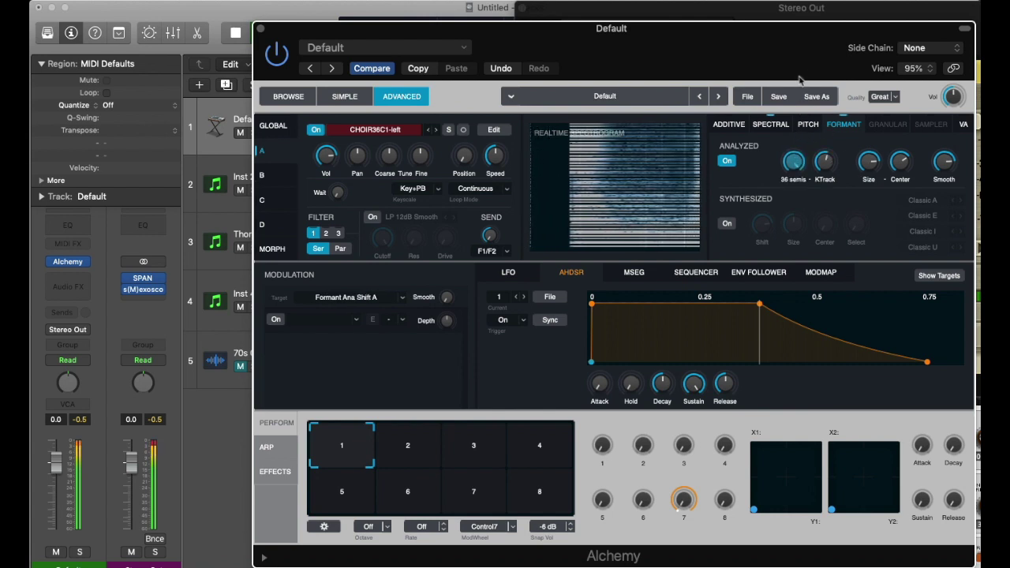
click(795, 164)
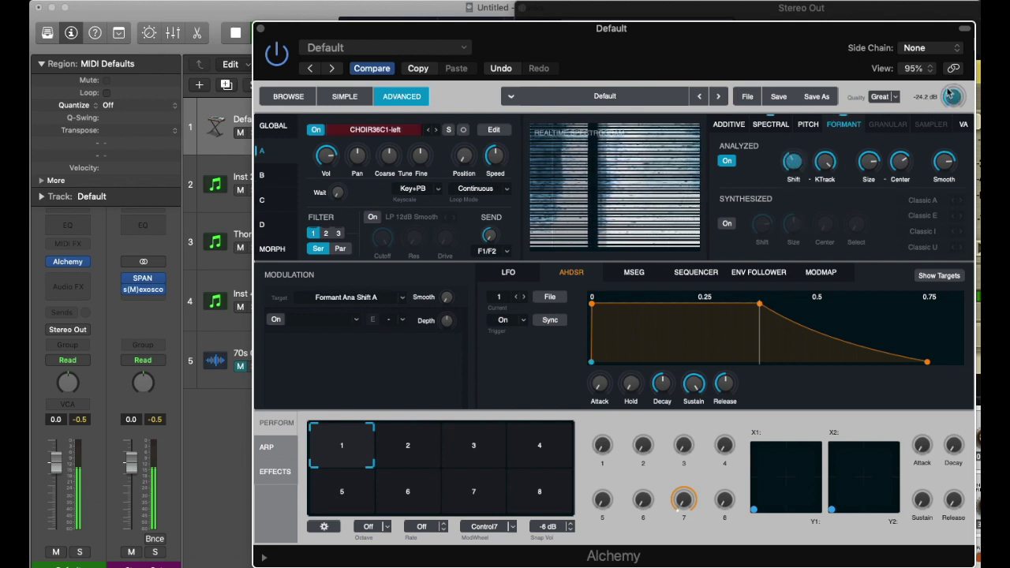
click(868, 161)
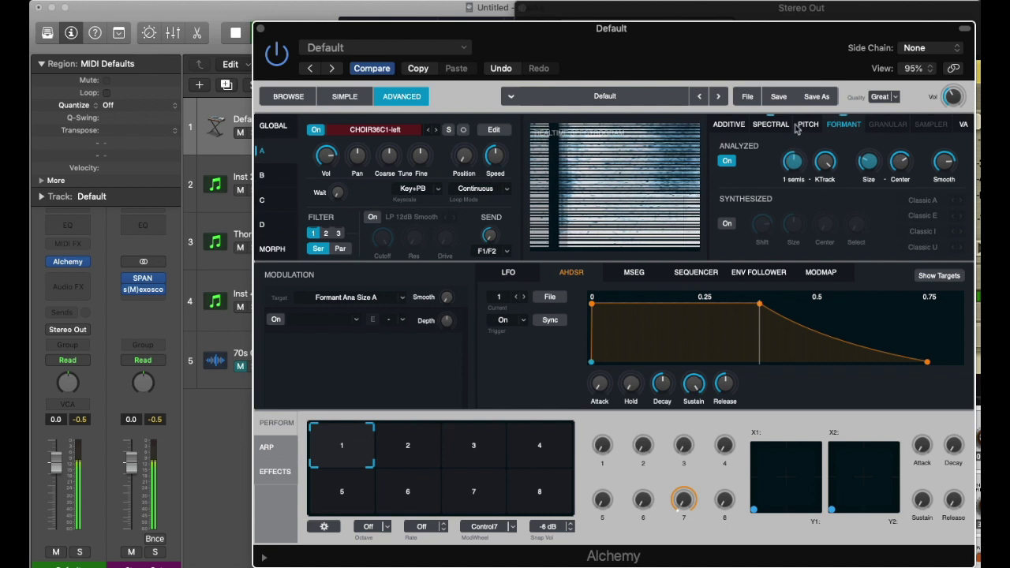
Turn on the synthesized formants, set Shift to 24 semis and Size to 220 %, and raise Center and Select
click(726, 223)
click(759, 225)
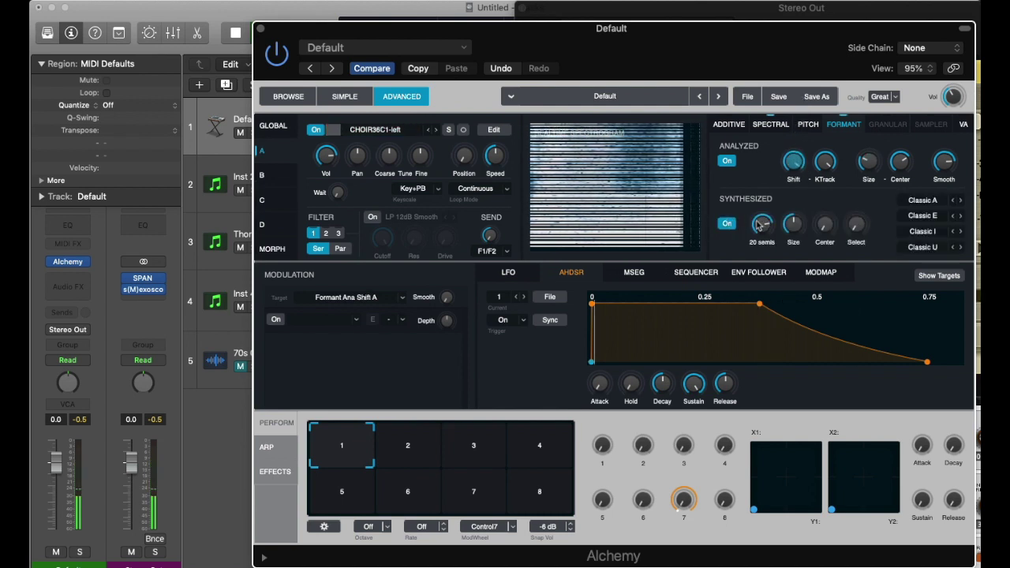
click(792, 226)
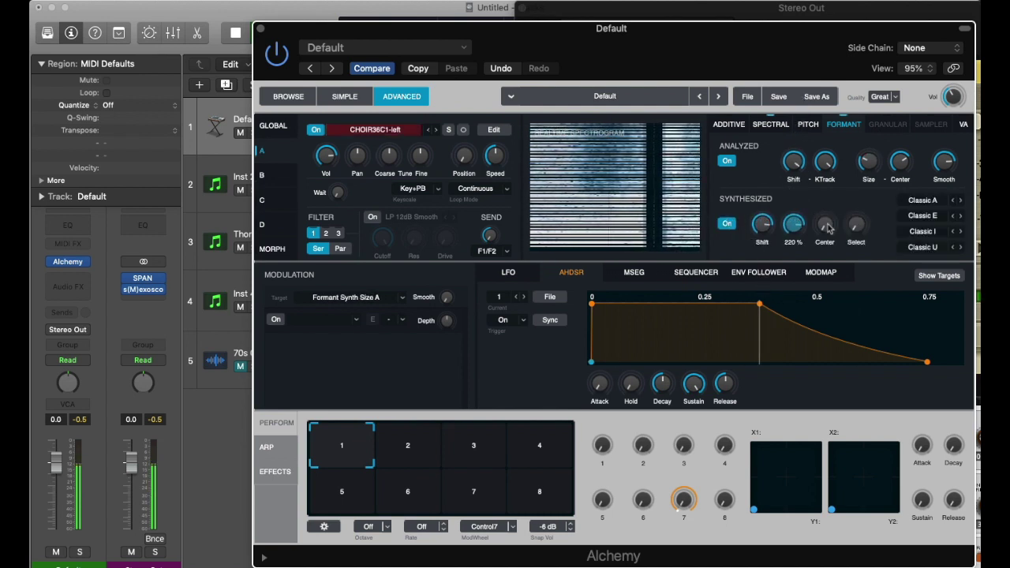
click(825, 226)
click(856, 225)
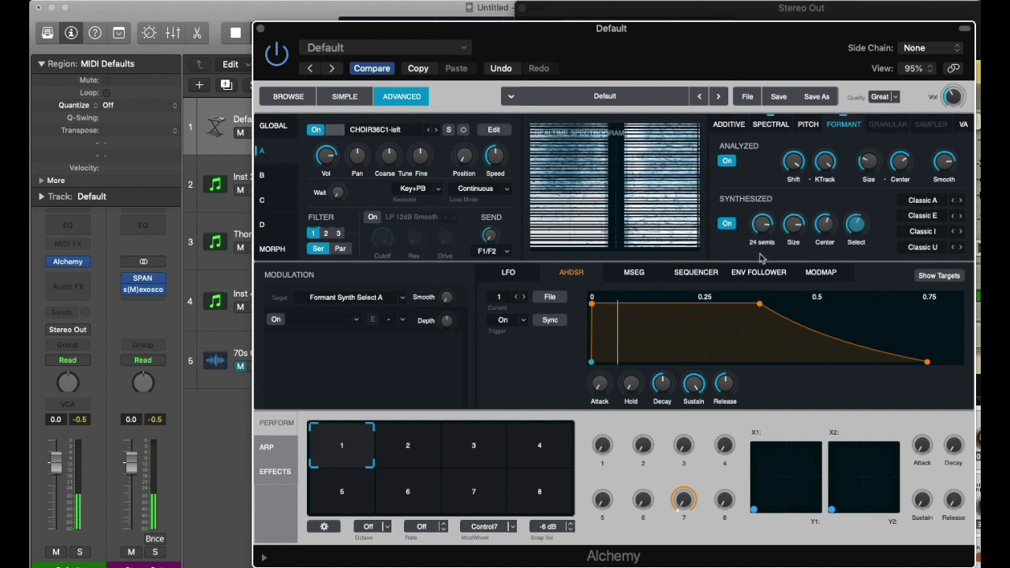
Lower the analyzed Shift, set KTrack to 50.9 % and Smooth to 59.1 %, and readjust the synthesized Shift and Size
click(793, 161)
click(825, 161)
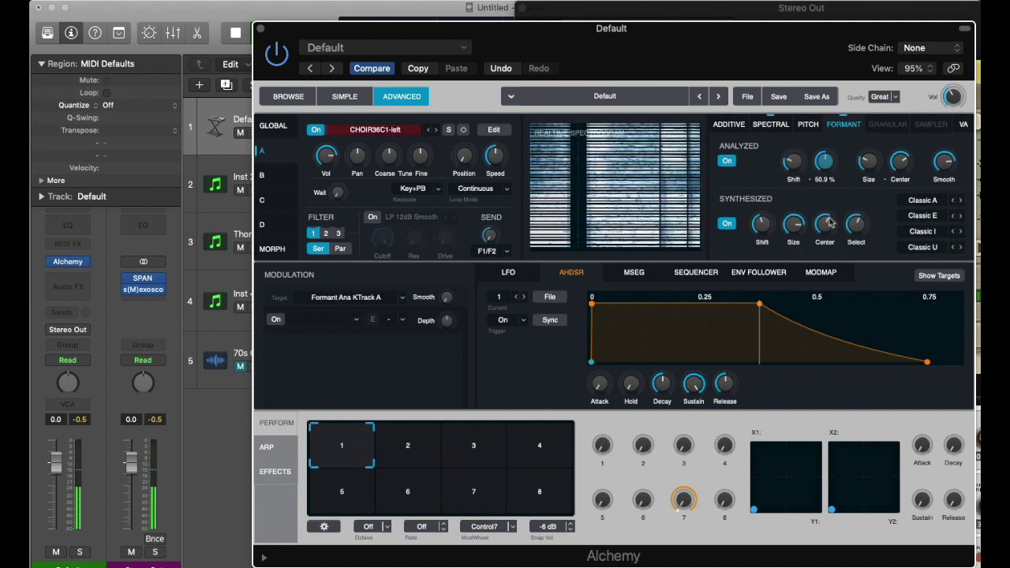
click(868, 161)
click(899, 161)
click(944, 161)
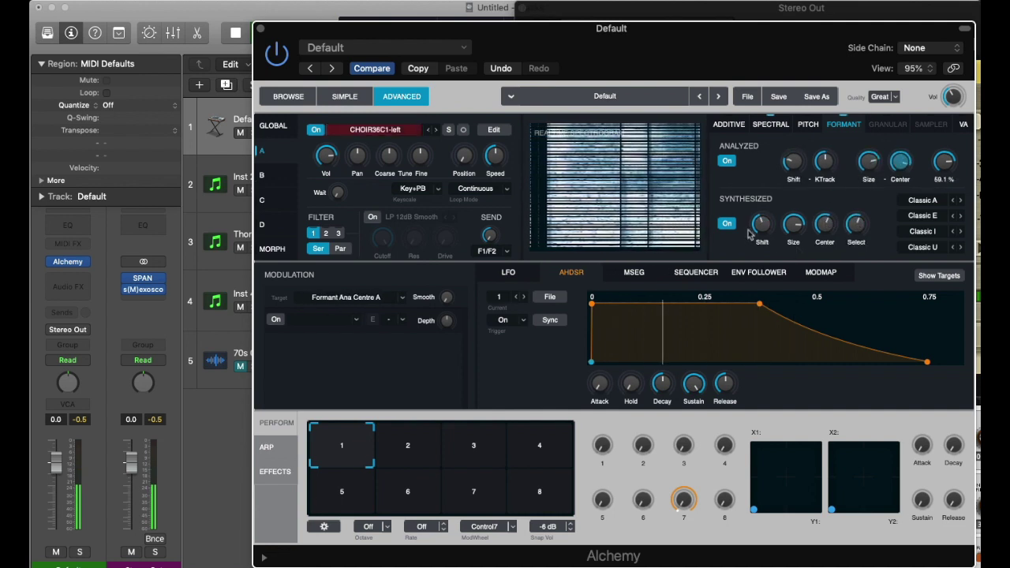
click(761, 224)
click(794, 224)
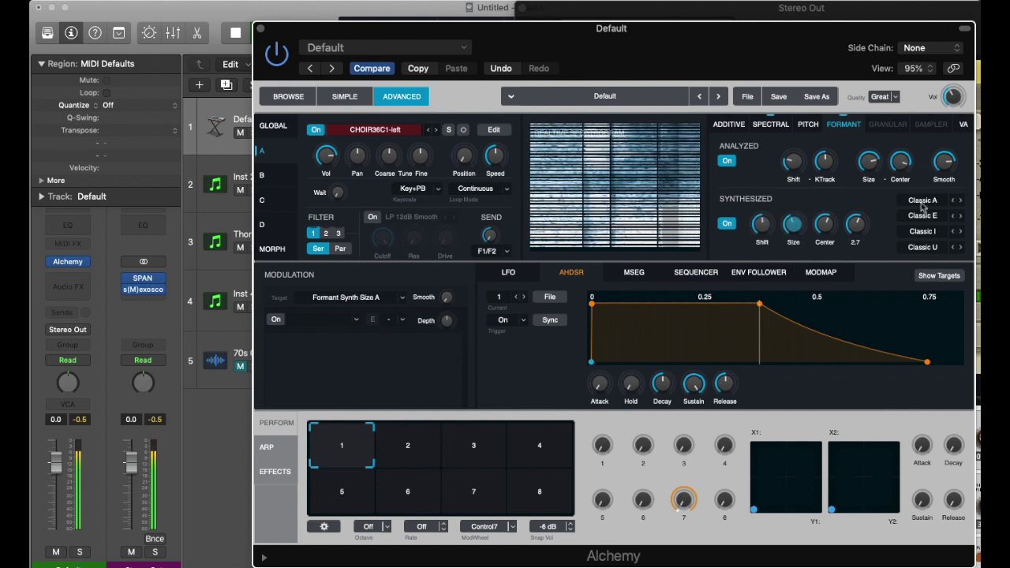
Set the four synthesized formant filters, in order, to Classic E, Smooth I, Classic U and Bright E
click(923, 202)
mouse_move(905, 240)
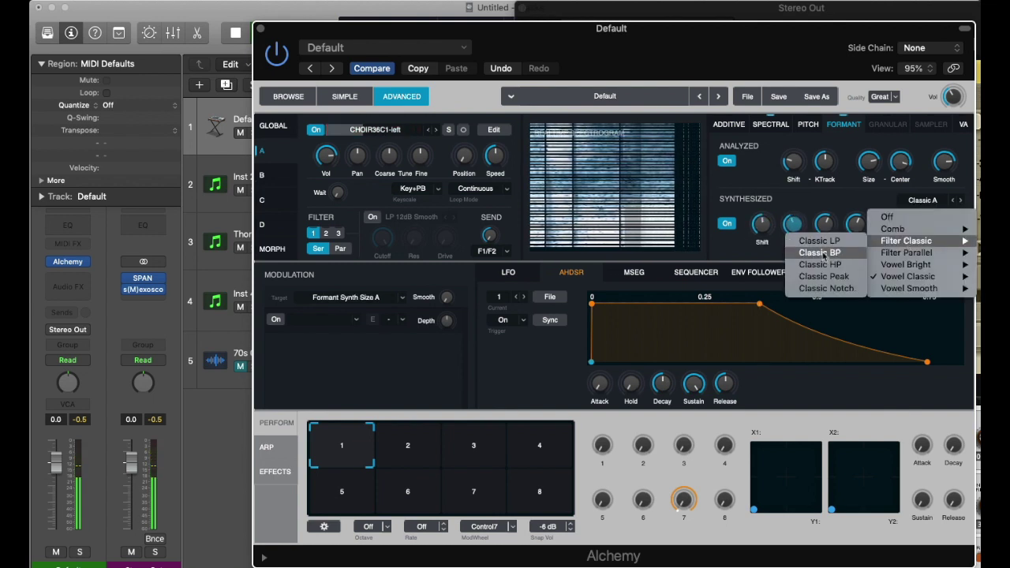
click(908, 281)
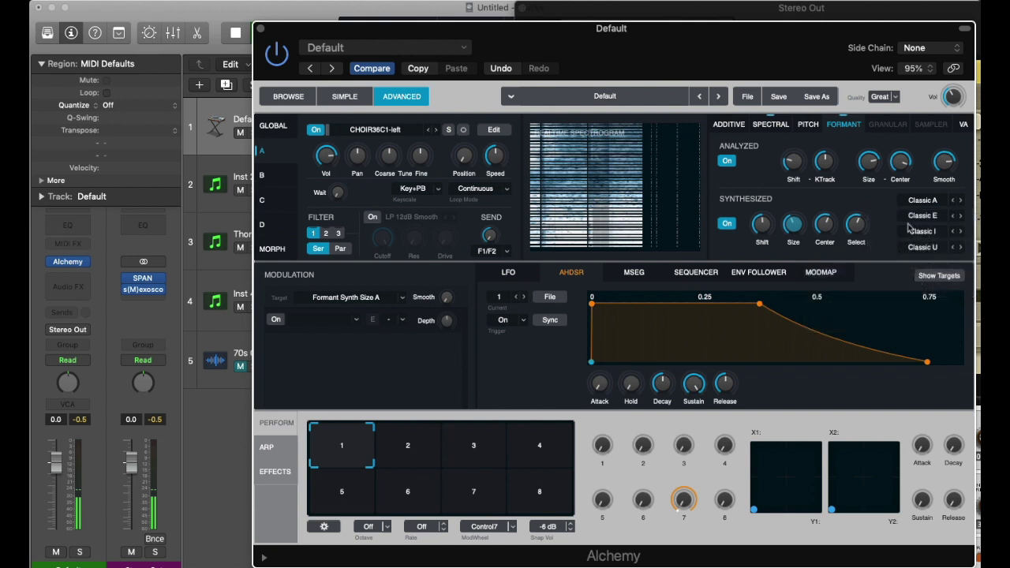
click(921, 225)
mouse_move(908, 304)
click(833, 327)
click(922, 232)
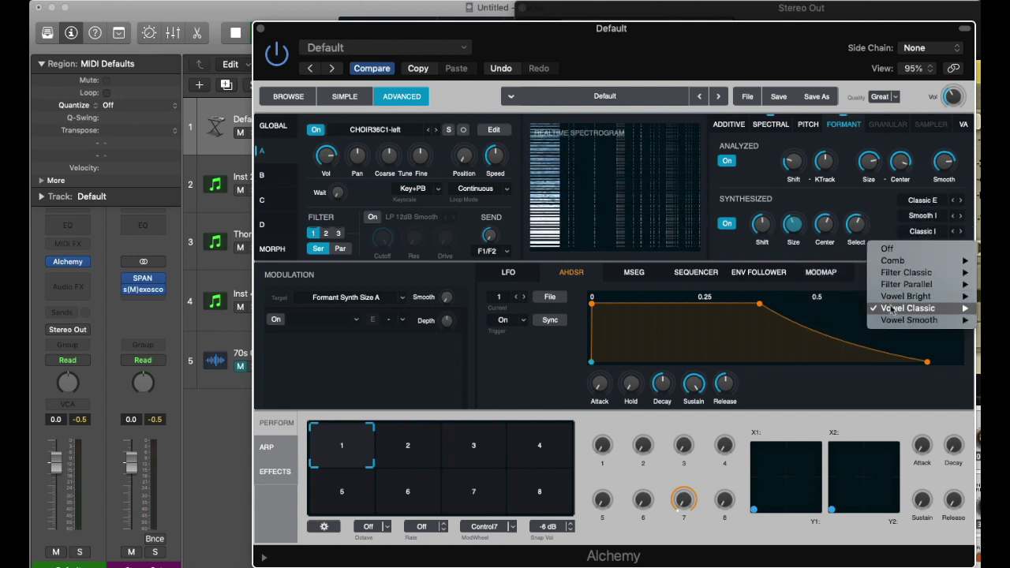
mouse_move(891, 311)
click(834, 355)
click(922, 247)
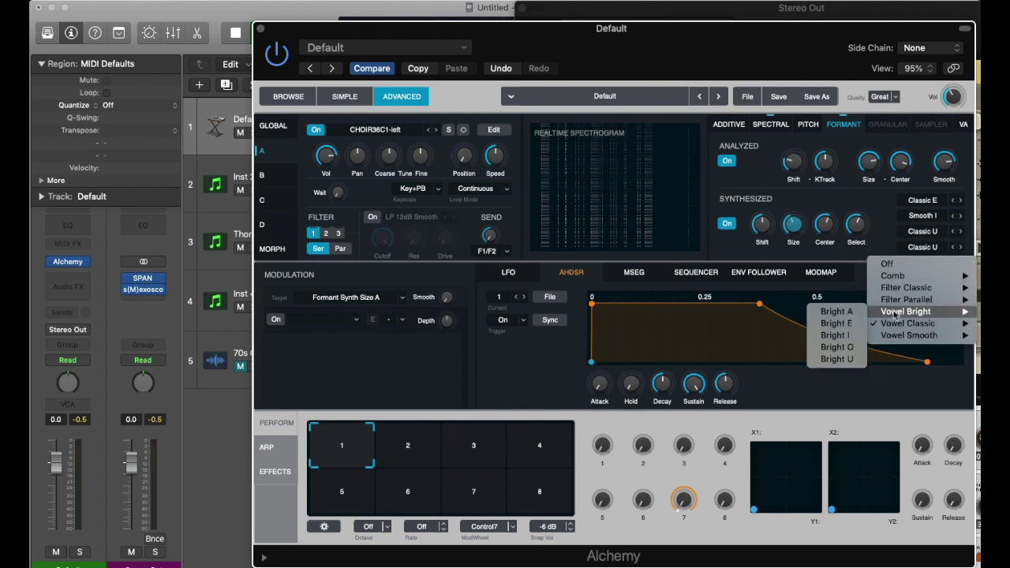
click(854, 129)
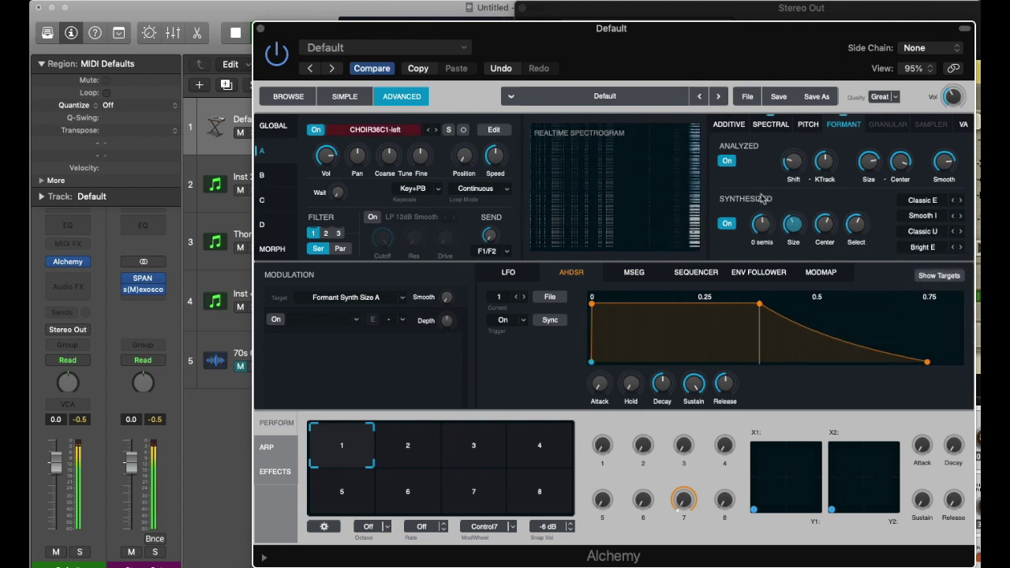
Turn off the analyzed formants and readjust the synthesized Shift, Size, Center and Select
drag(761, 223, 756, 193)
drag(855, 224, 856, 278)
drag(793, 162, 825, 181)
click(728, 161)
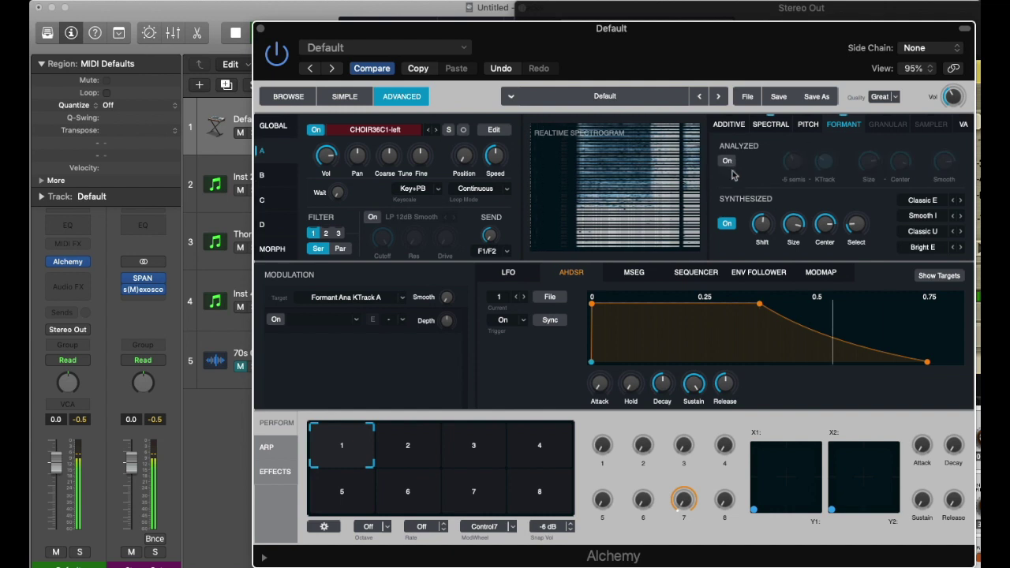
drag(761, 224, 825, 294)
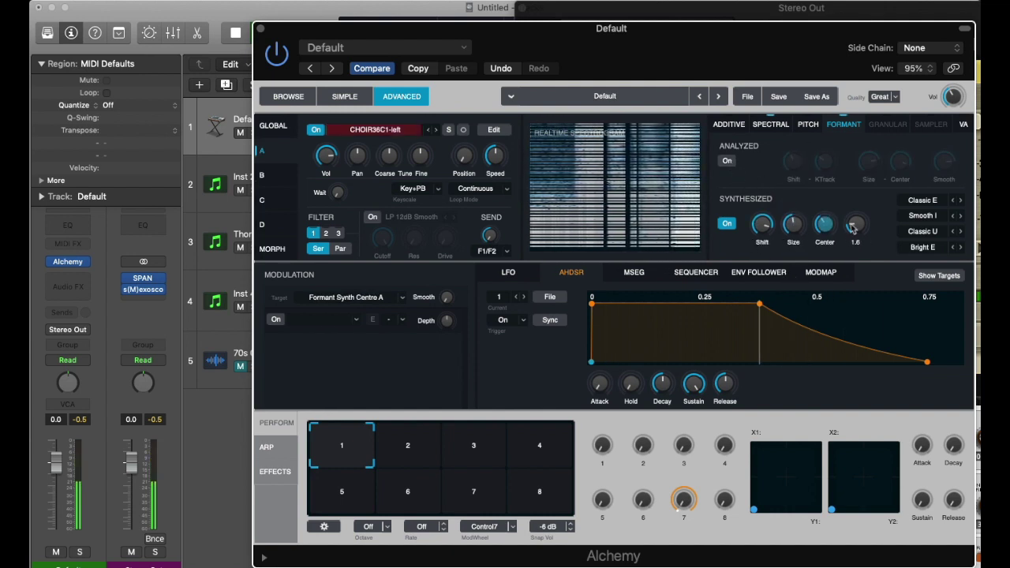
click(793, 224)
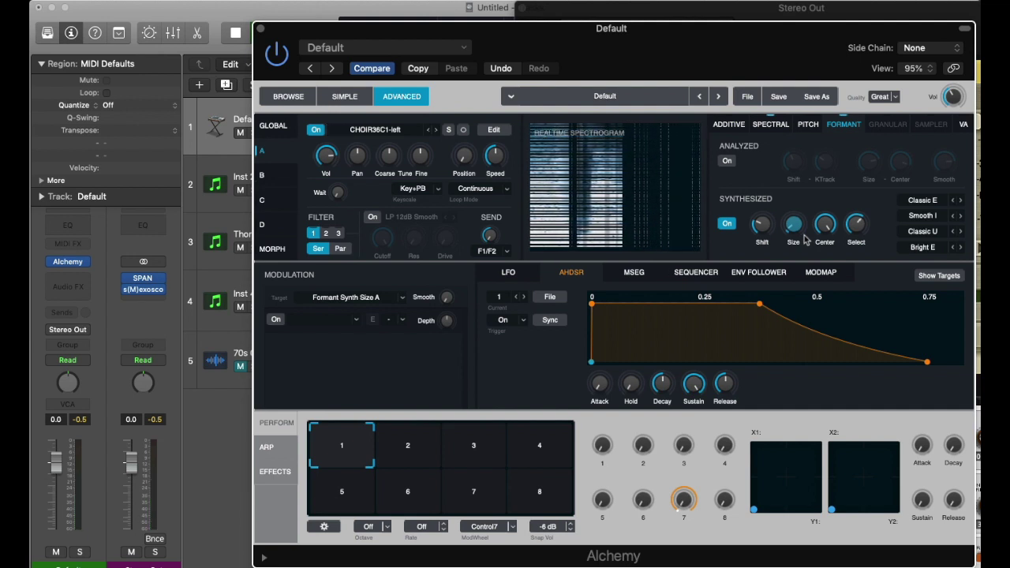
Close the Alchemy windows and open the iZotope Iris 2 instrument on the Inst 2 track
click(262, 30)
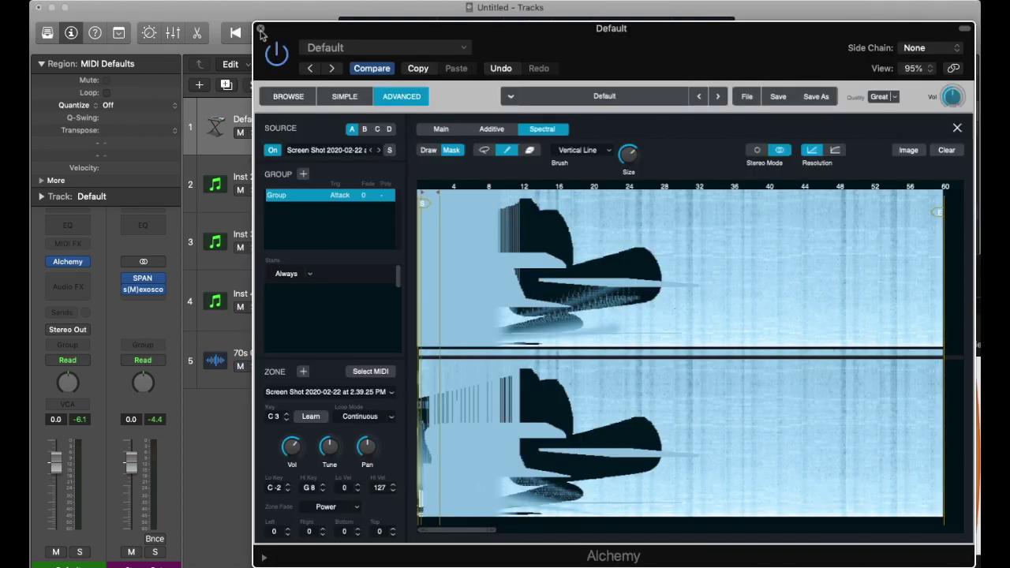
click(261, 30)
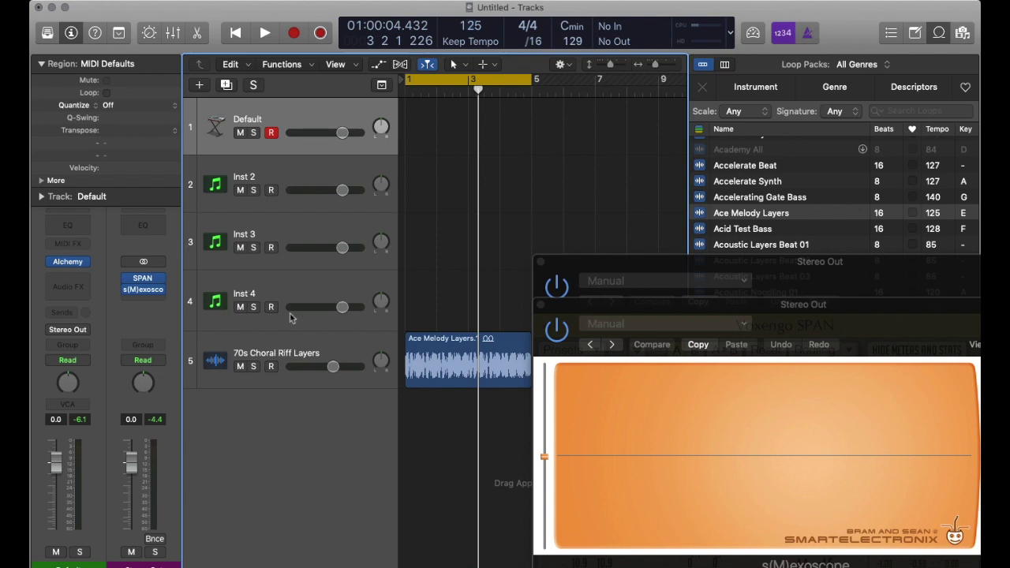
click(274, 174)
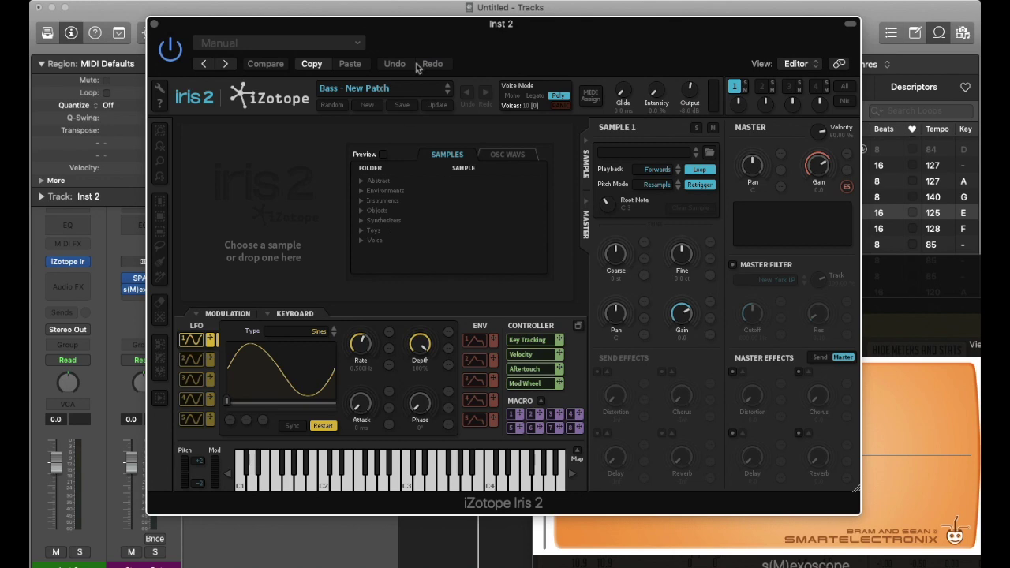
Hide the loop browser, stack the SPAN analyzer above the s(M)exoscope, and bring the Iris 2 window back into view
drag(403, 47, 180, 404)
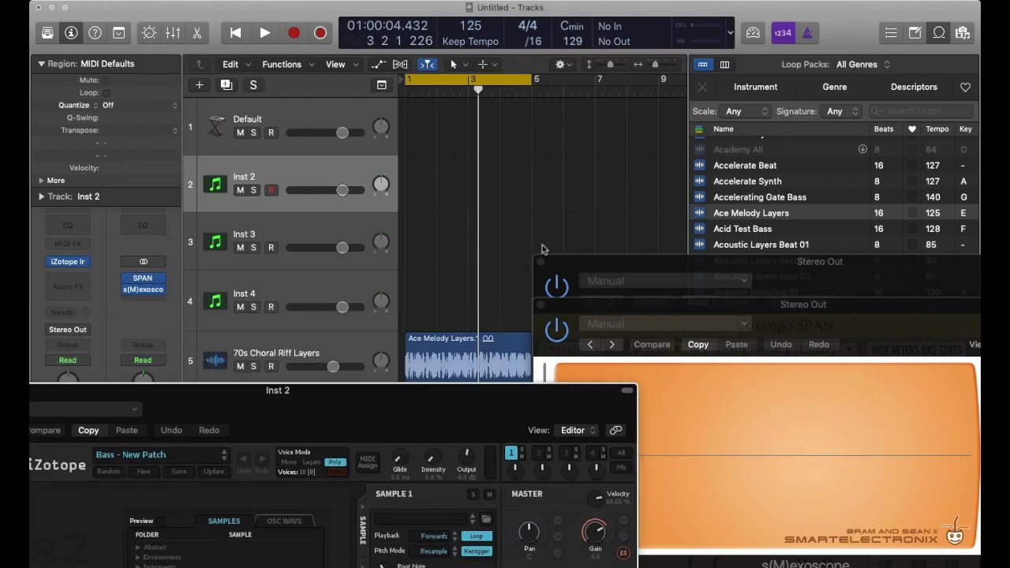
click(144, 288)
drag(660, 301, 642, 354)
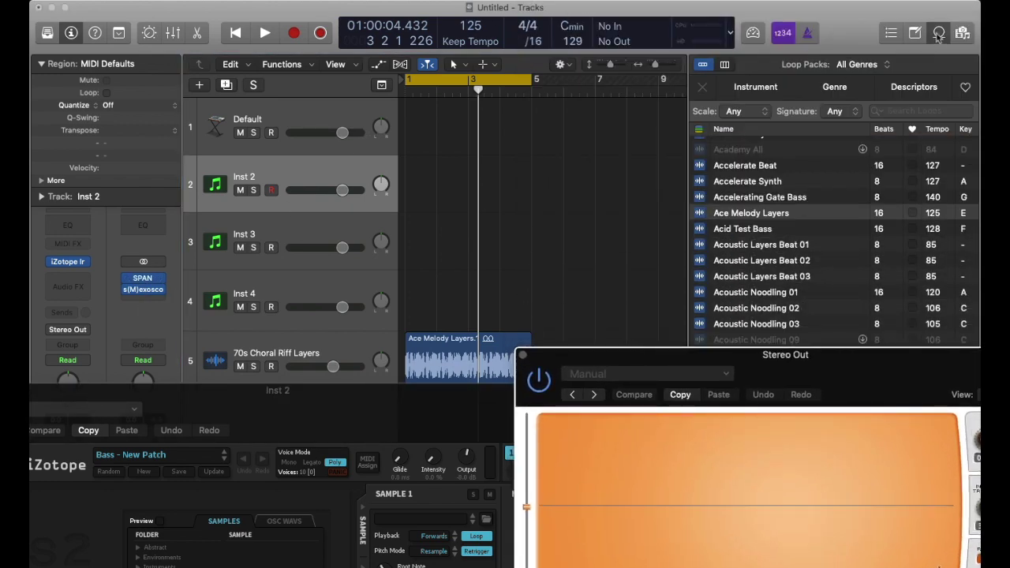
drag(382, 433, 355, 549)
key(o)
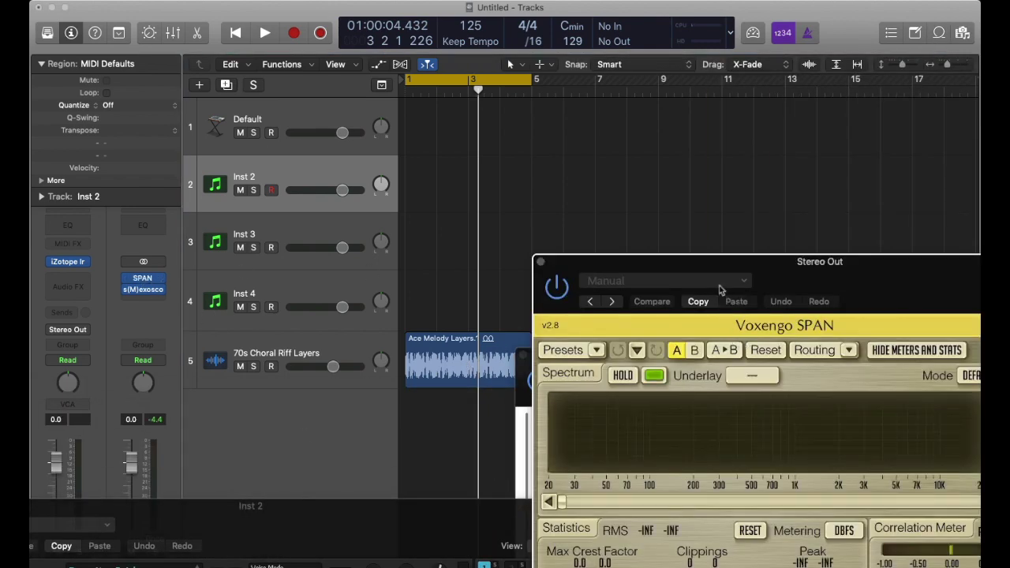
drag(716, 265, 694, 15)
click(624, 460)
drag(611, 406, 599, 360)
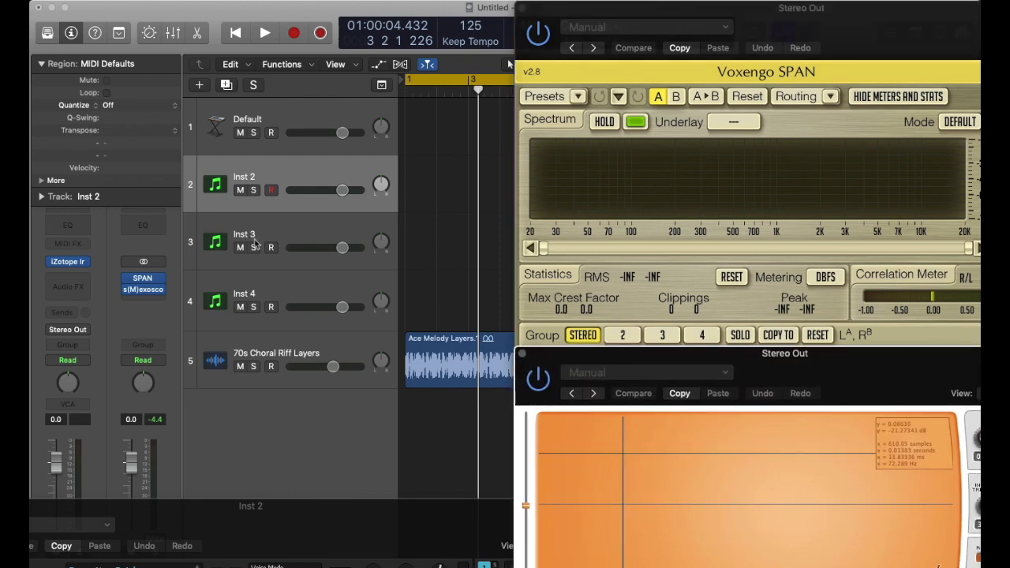
drag(201, 515, 419, 106)
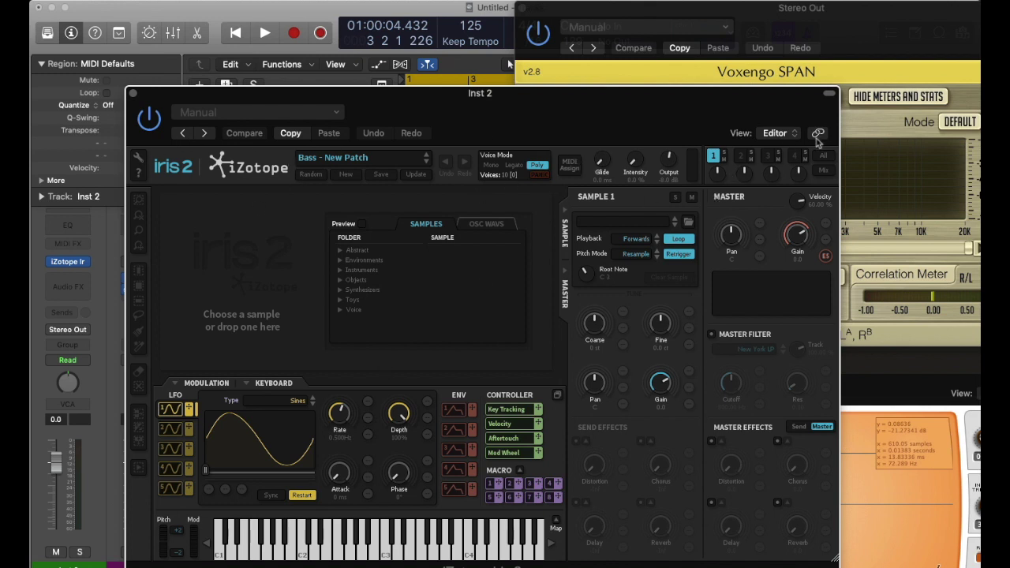
Load the Bees 2 sample from the Animals folder of Environments into Iris 2's Sample 1 slot
click(604, 227)
click(503, 294)
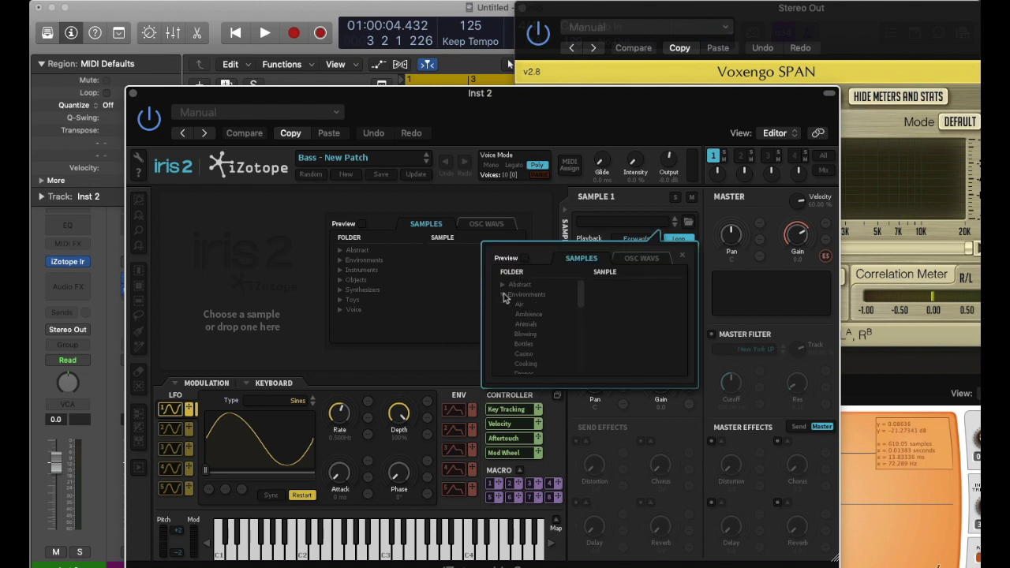
click(520, 324)
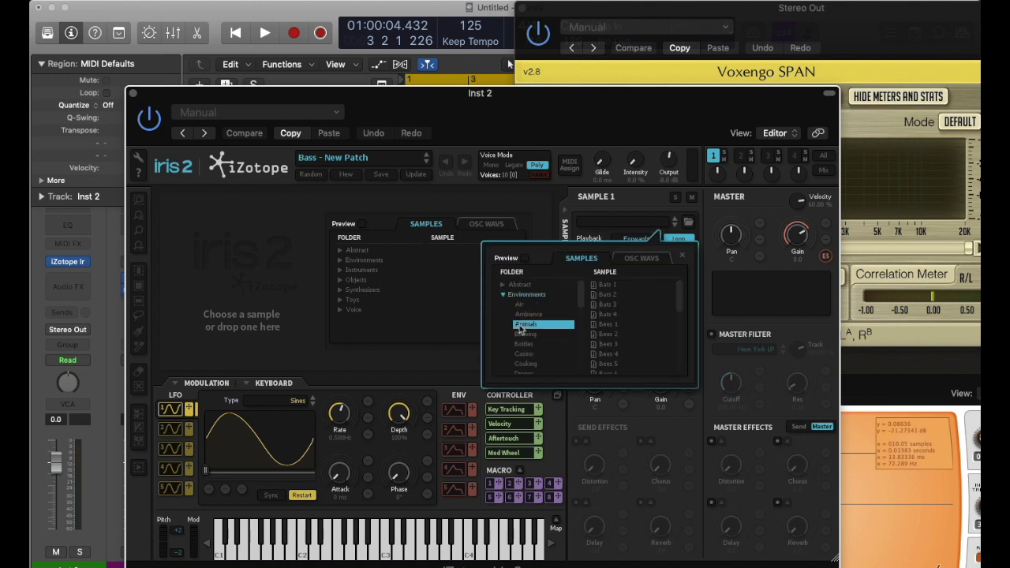
click(605, 337)
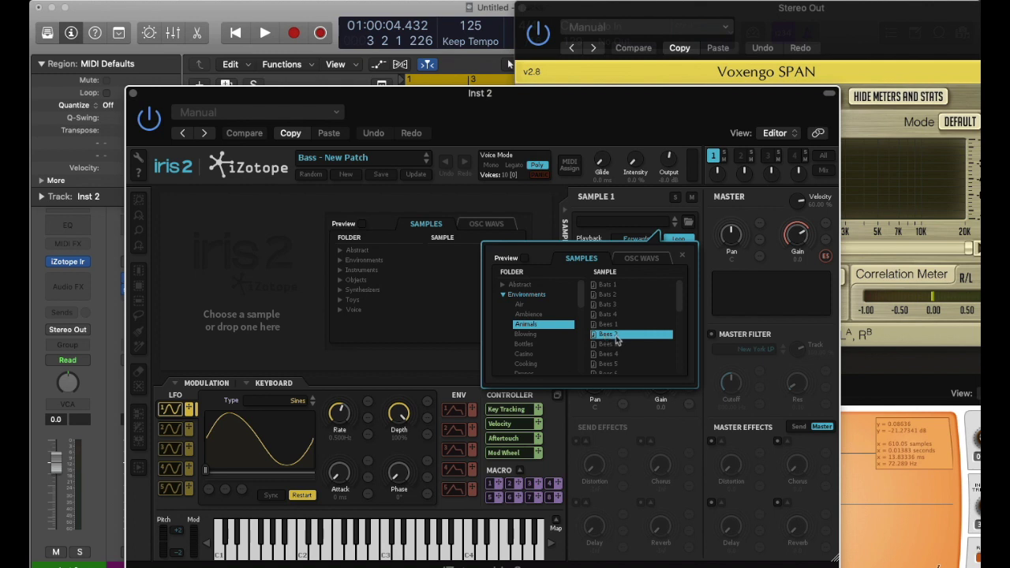
double_click(618, 338)
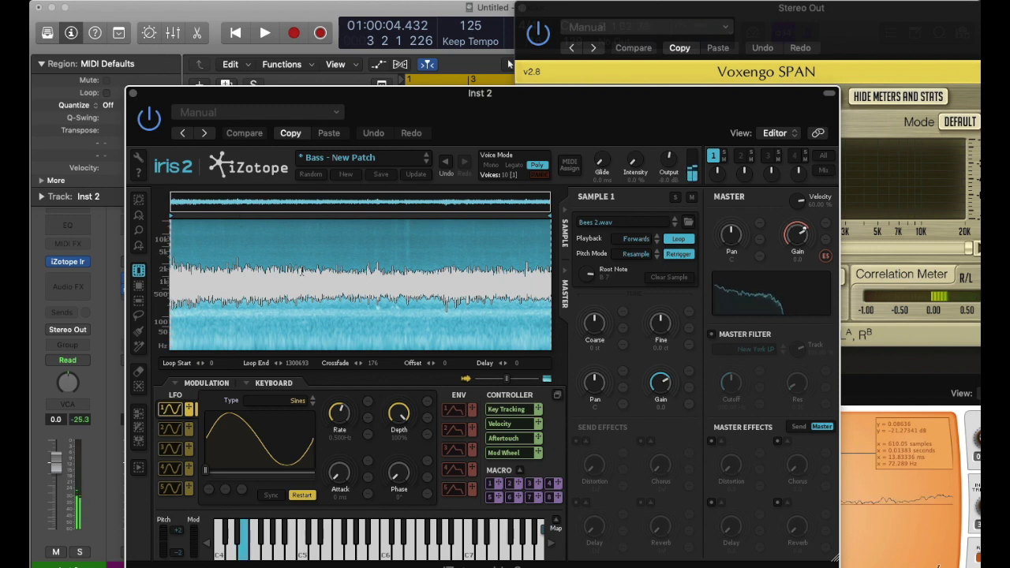
Select three rectangular time-frequency regions at the start of the bees sample and fade the display fully to the spectrogram
drag(617, 118, 647, 76)
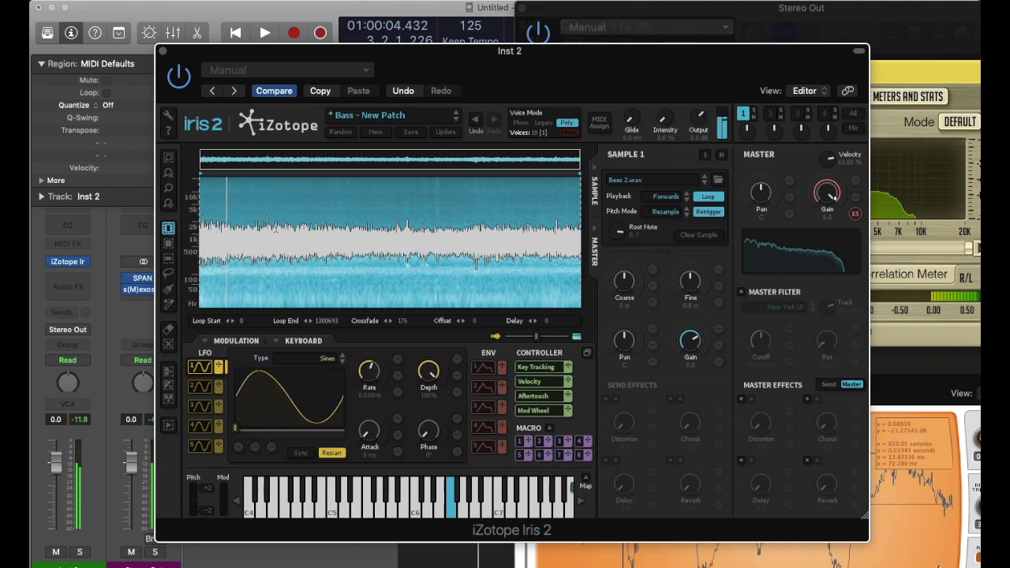
click(169, 243)
drag(231, 242, 200, 244)
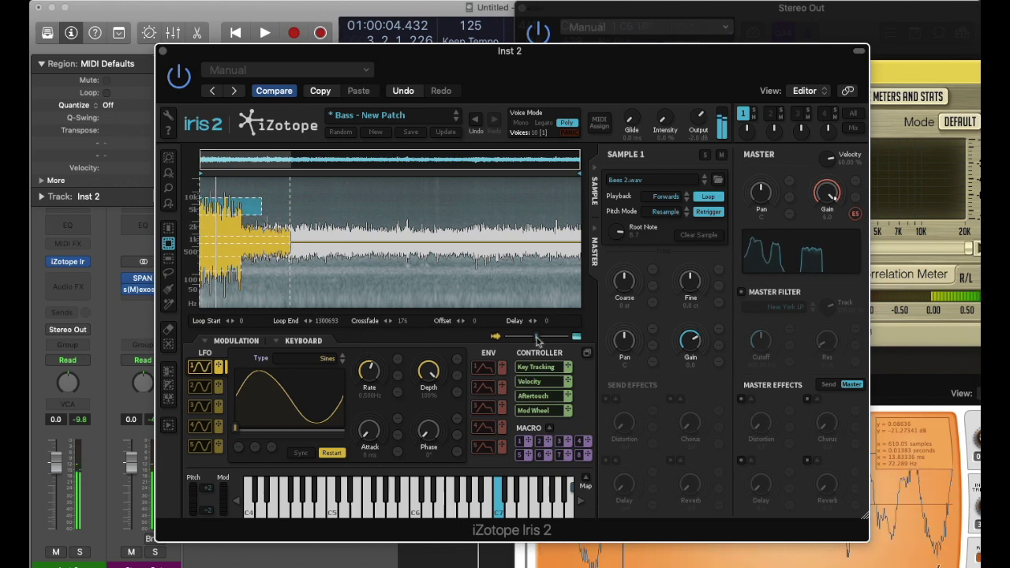
drag(534, 338, 597, 352)
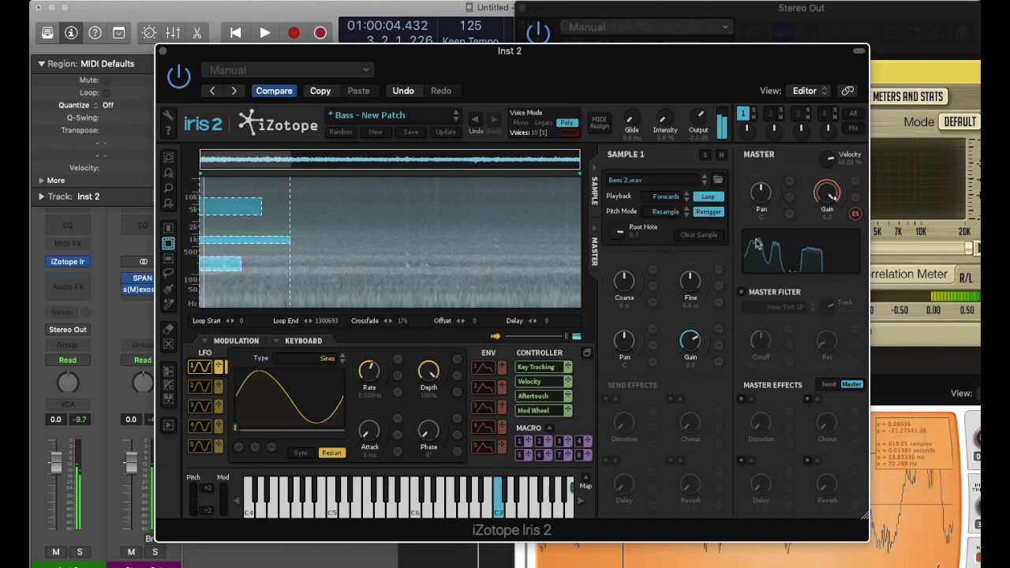
Add a freehand lasso selection across the rectangular regions, with a point extending into the high frequencies
click(168, 273)
mouse_move(207, 217)
mouse_down()
mouse_move(356, 185)
mouse_move(179, 276)
mouse_up()
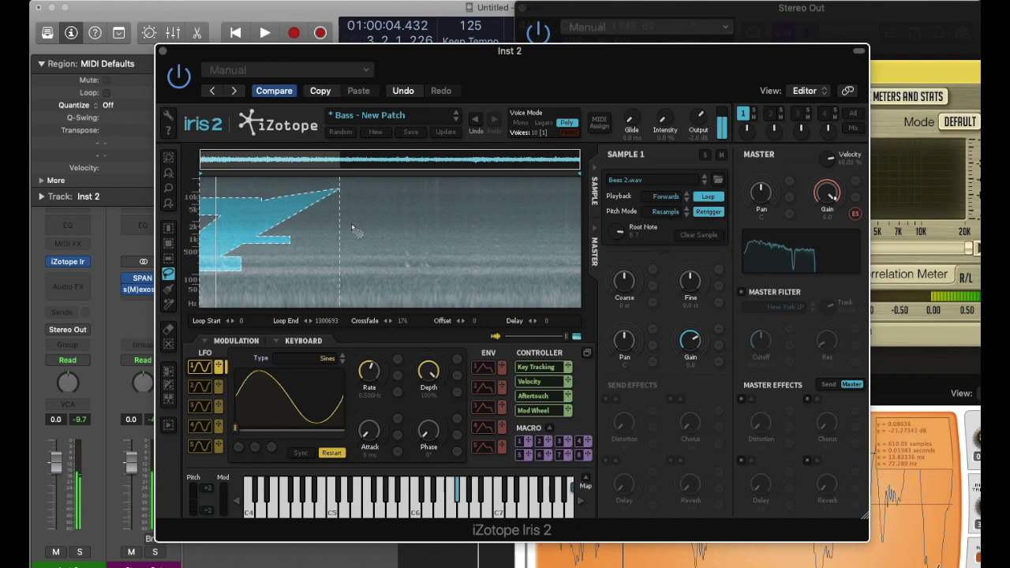
Lasso extra high-frequency strokes at the start of the bees sample and switch Sample 1 to Bees 3
mouse_move(287, 194)
mouse_down()
mouse_move(228, 214)
mouse_move(204, 207)
mouse_up()
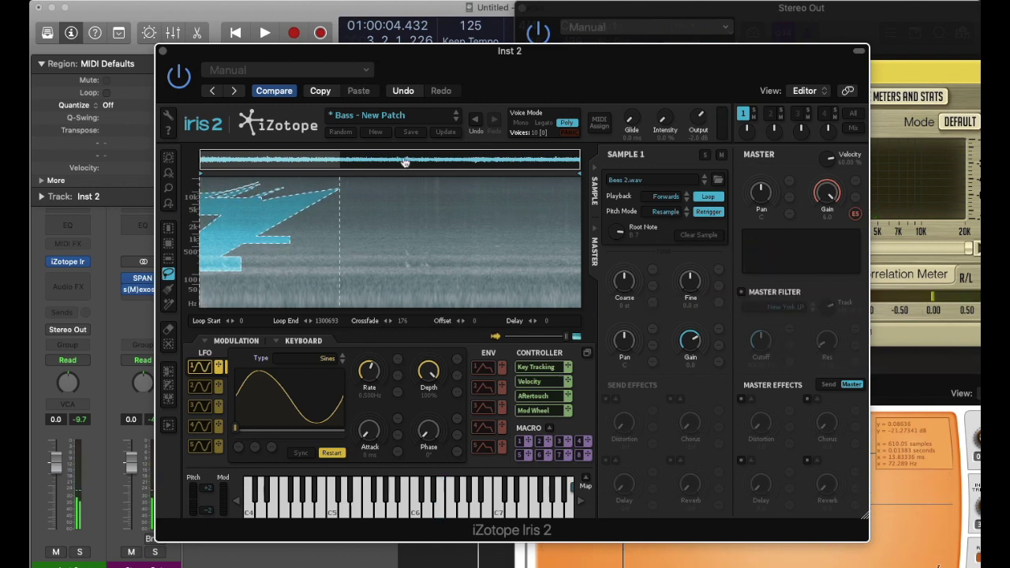
click(705, 183)
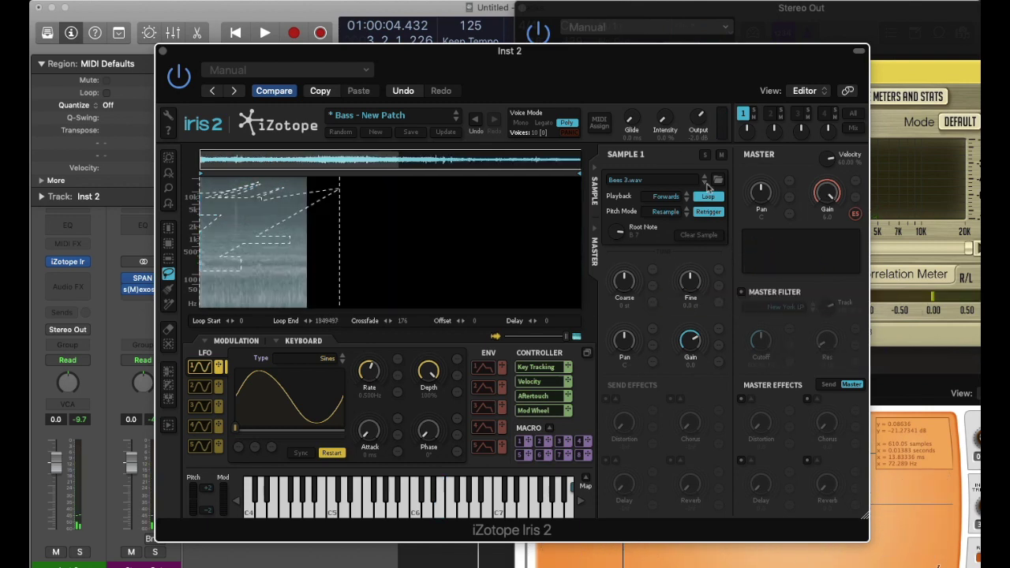
Clear the spectral selection and load Accordion Chord 4 from the Accordion folder of Instruments into Sample 1
click(638, 183)
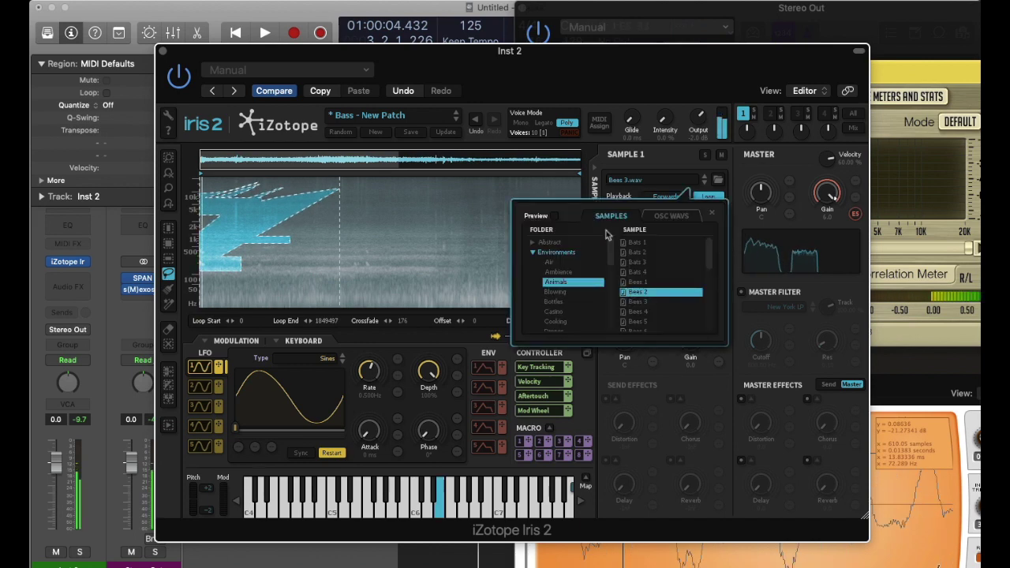
click(533, 252)
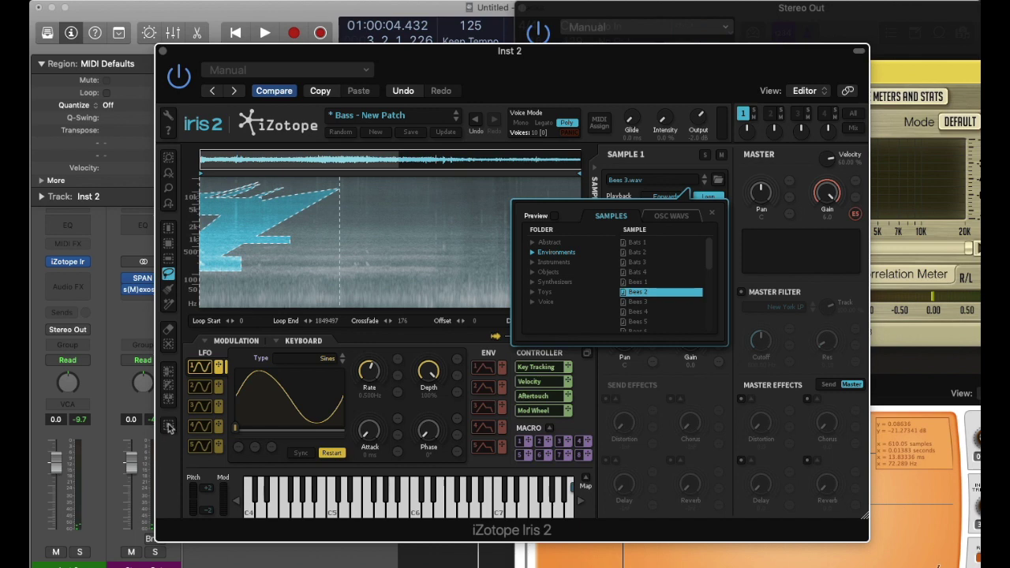
click(169, 329)
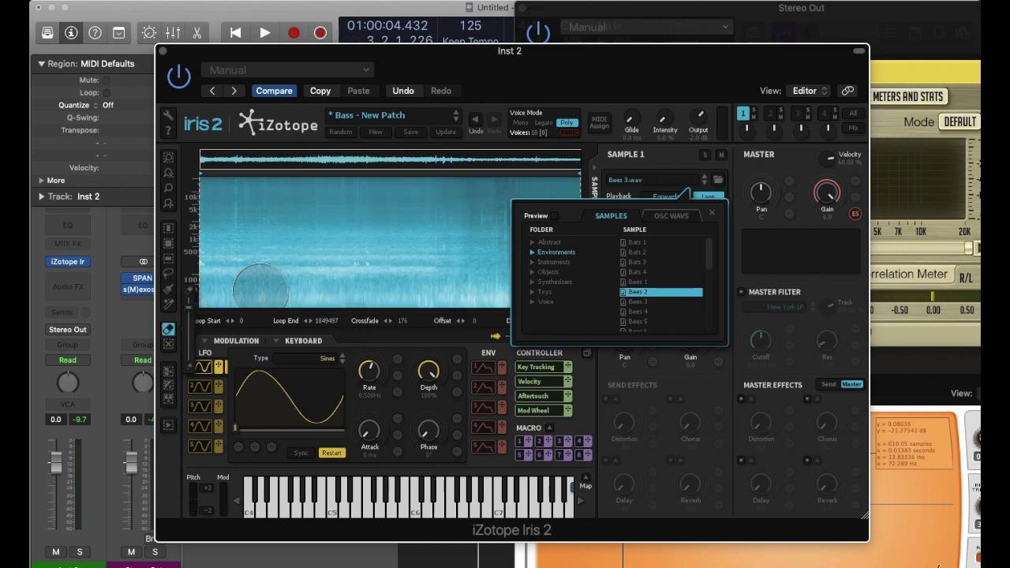
click(548, 263)
click(554, 273)
double_click(643, 273)
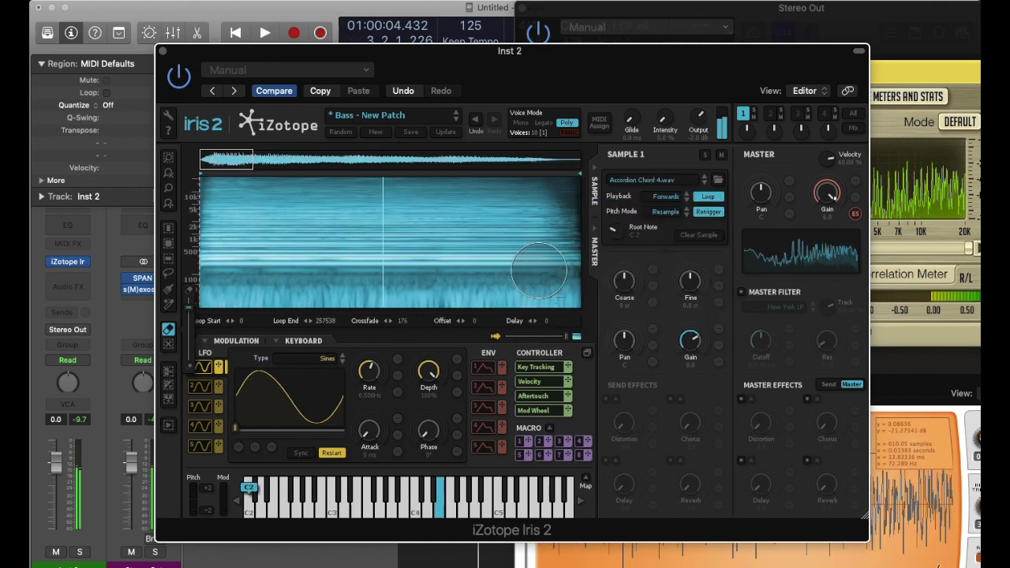
Select two horizontal frequency bands across the whole accordion sample and shift them lower in frequency
click(168, 259)
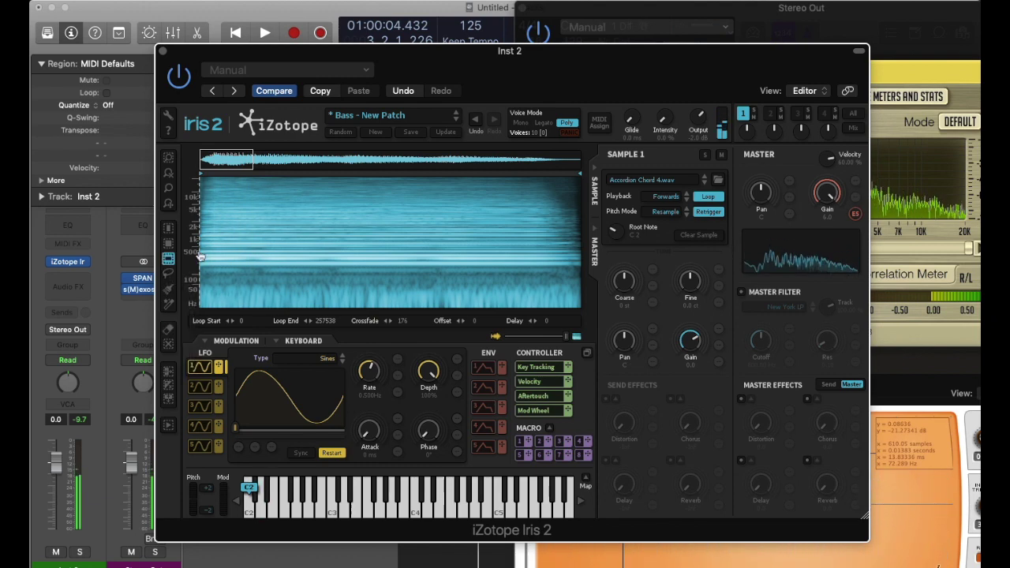
drag(308, 211, 202, 259)
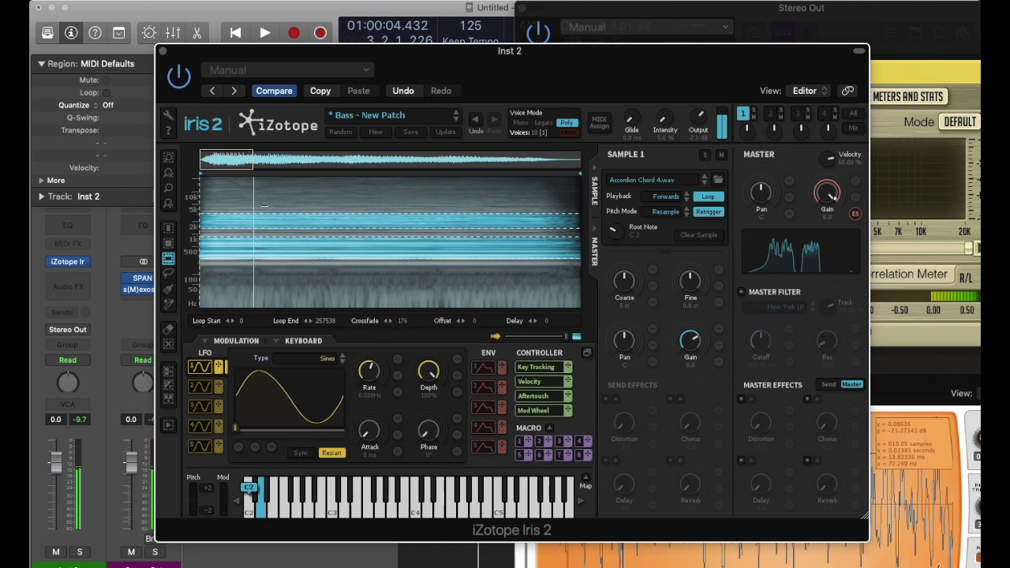
mouse_move(241, 253)
mouse_down()
mouse_move(242, 266)
mouse_move(242, 240)
mouse_up()
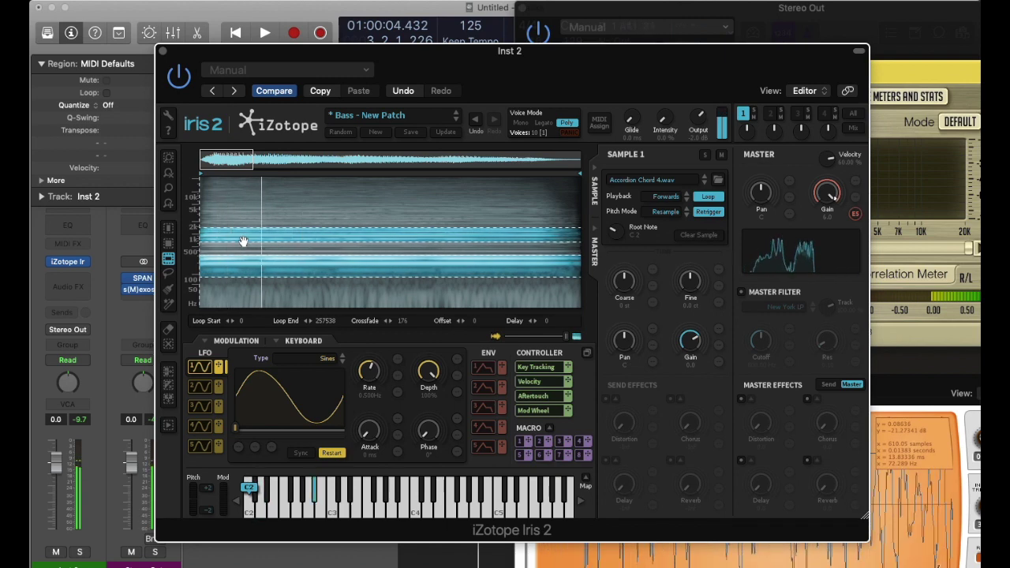
Extend the accordion bands with freehand lasso areas rising into the high frequencies, and shift the whole selection in frequency
click(168, 273)
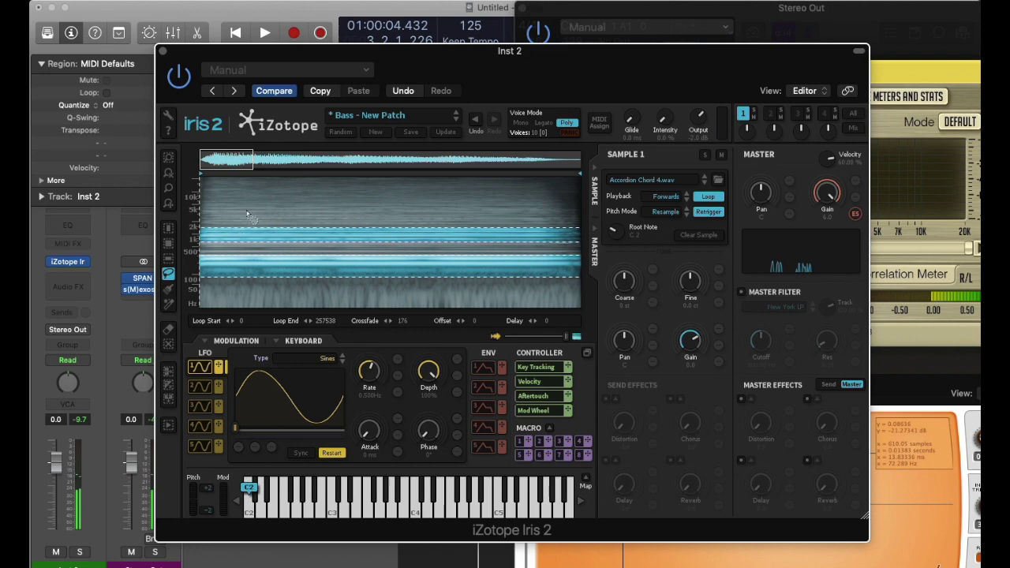
mouse_move(434, 196)
mouse_down()
mouse_move(257, 223)
mouse_move(442, 237)
mouse_move(462, 207)
mouse_up()
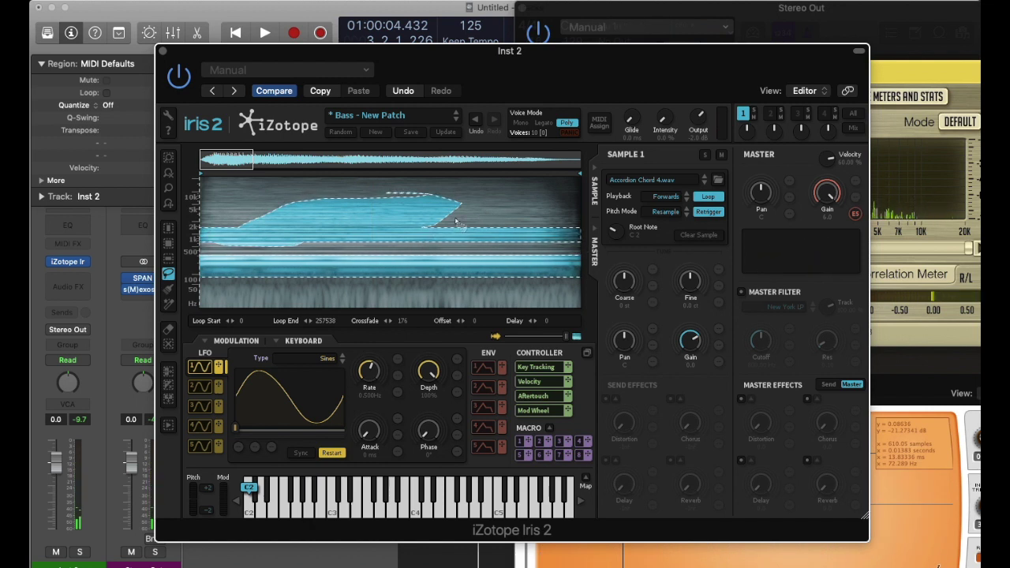
drag(246, 237, 255, 259)
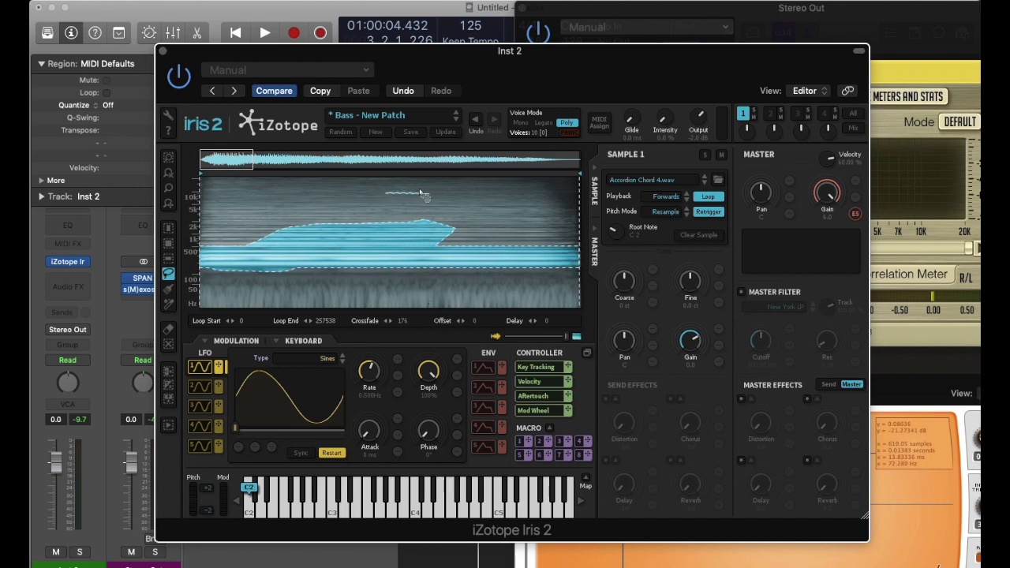
mouse_move(424, 196)
mouse_down()
mouse_move(485, 189)
mouse_move(625, 223)
mouse_up()
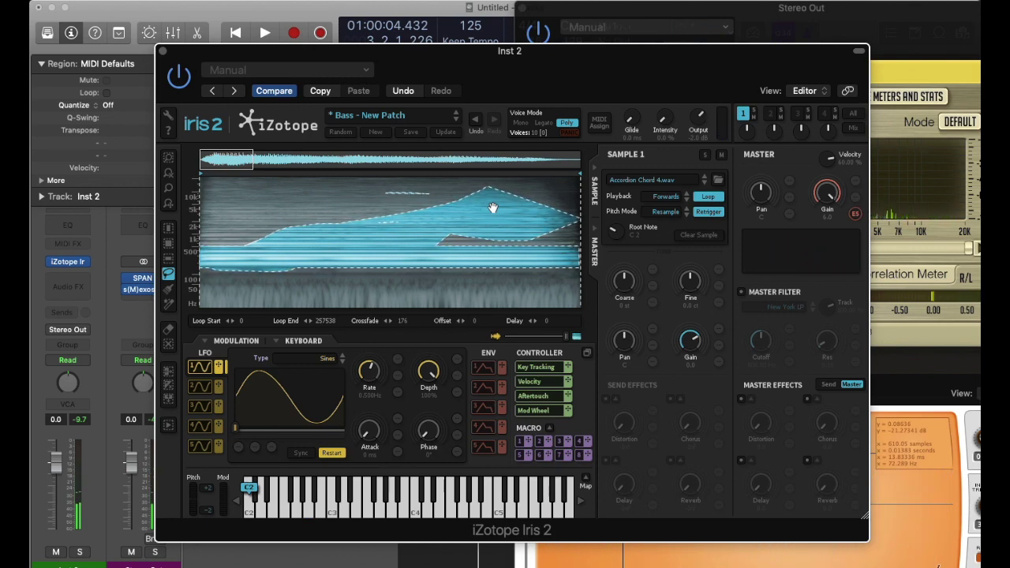
click(168, 290)
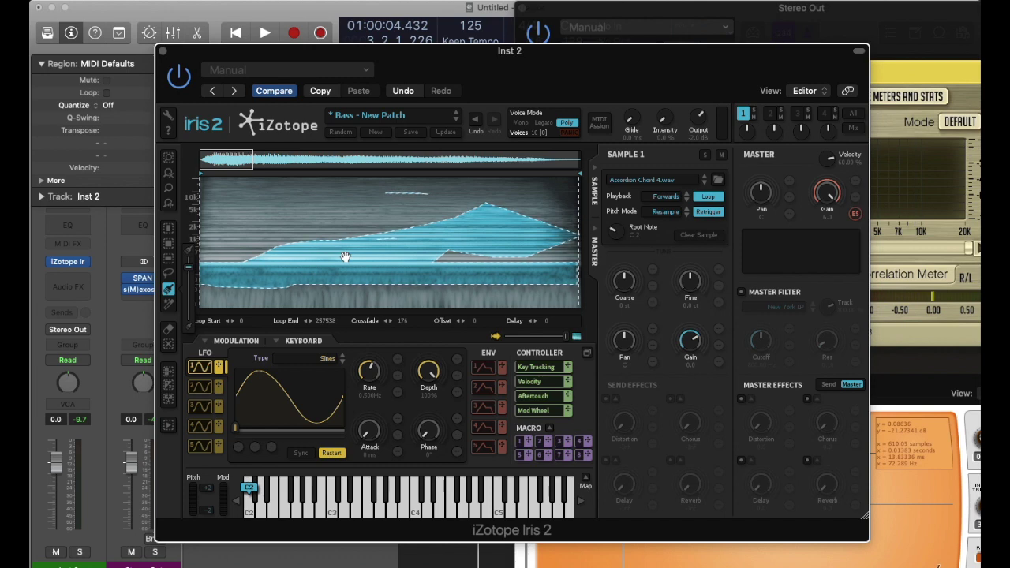
mouse_move(345, 257)
mouse_down()
mouse_move(345, 227)
mouse_move(345, 239)
mouse_up()
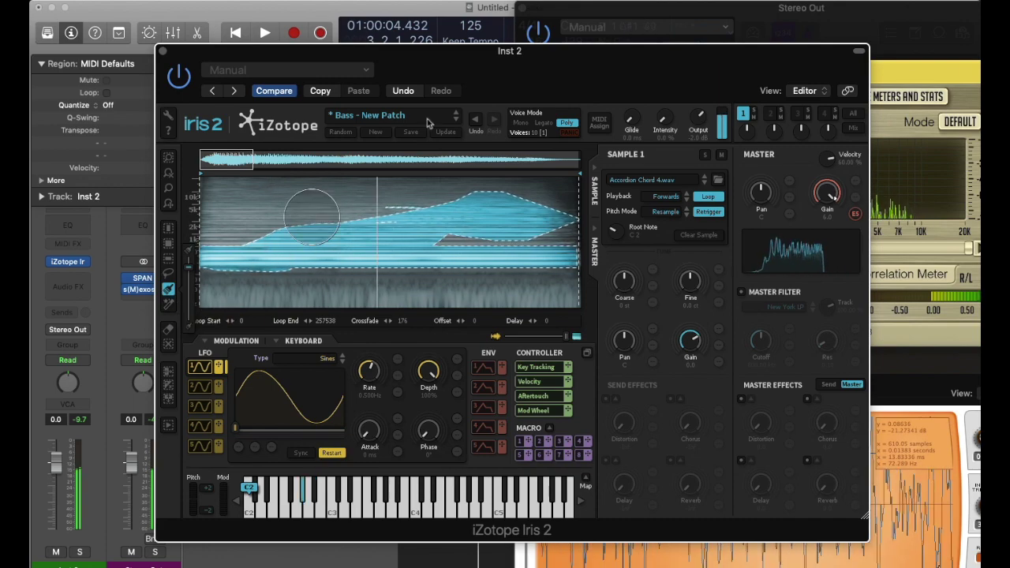
Reposition the Iris 2 window so its full spectrogram and part of the SPAN and oscilloscope displays are visible
drag(487, 74, 275, 52)
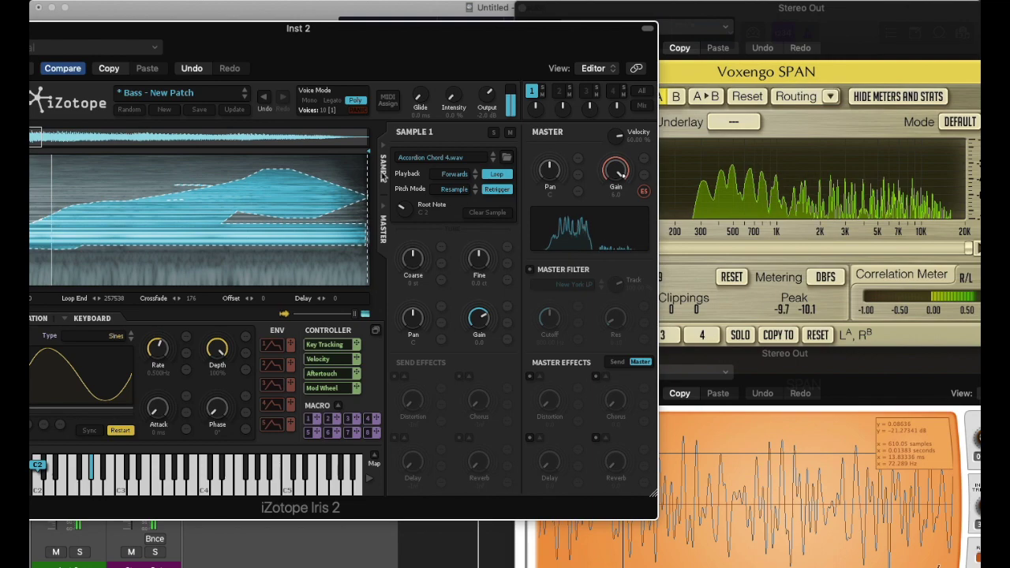
drag(248, 45, 347, 58)
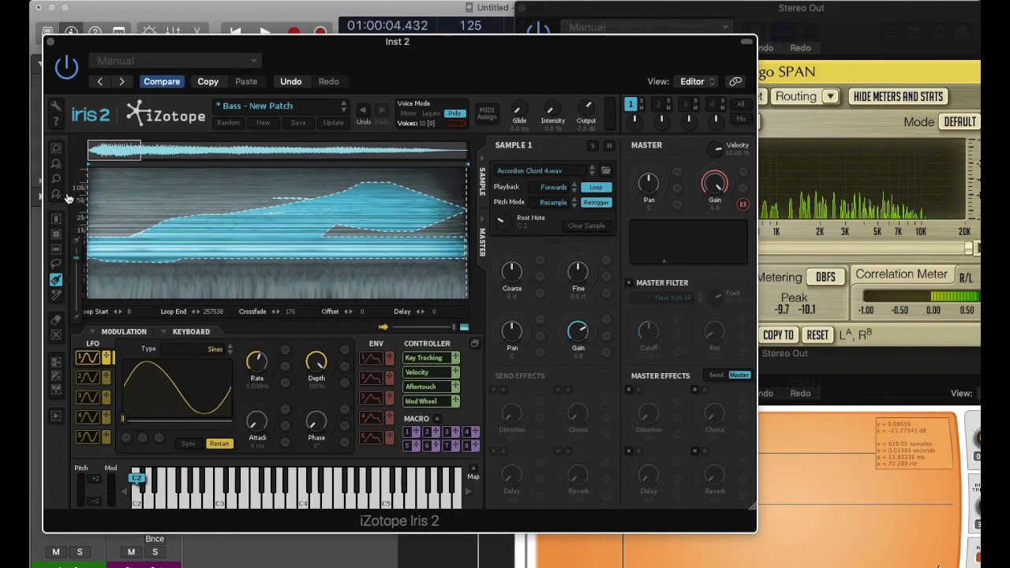
Brush a high-frequency area into the selection over the early part of the accordion sample
click(56, 218)
click(57, 280)
drag(157, 208, 225, 218)
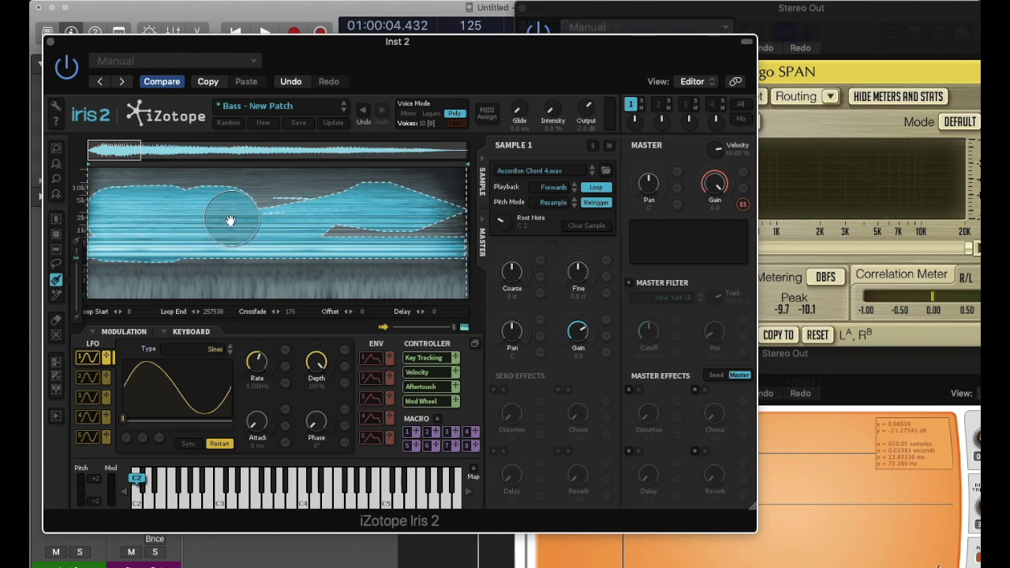
Clear the accordion selection and brush in a new mid-to-high frequency region over the first part of Sample 1
click(56, 335)
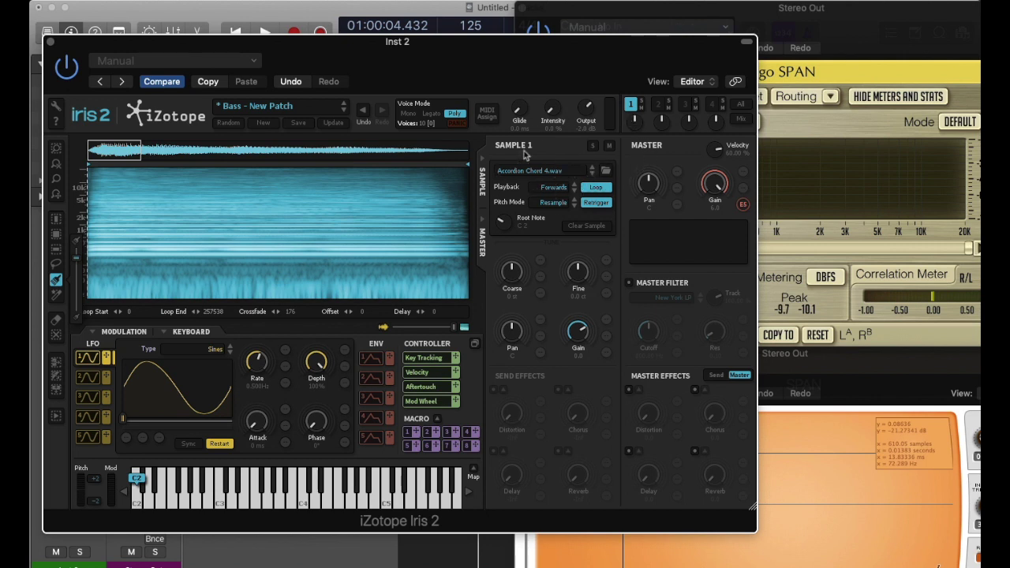
click(658, 104)
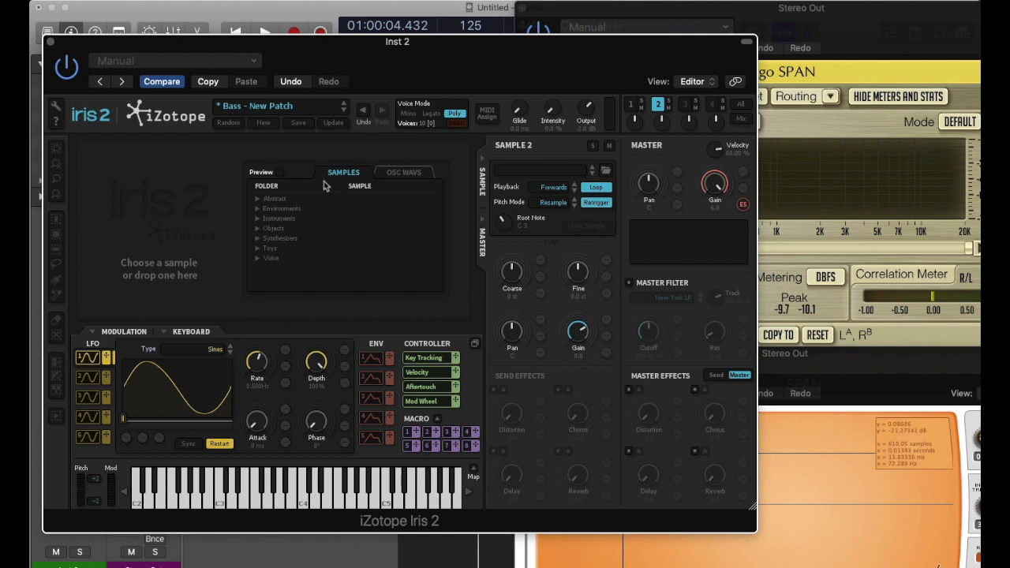
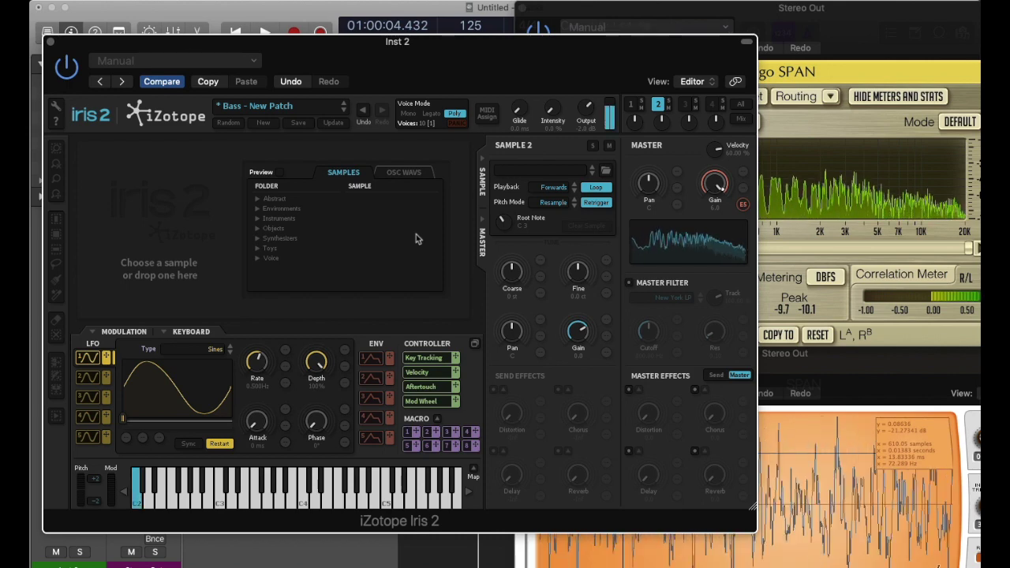
click(631, 104)
mouse_move(192, 181)
mouse_down()
mouse_move(130, 201)
mouse_move(191, 203)
mouse_move(199, 223)
mouse_up()
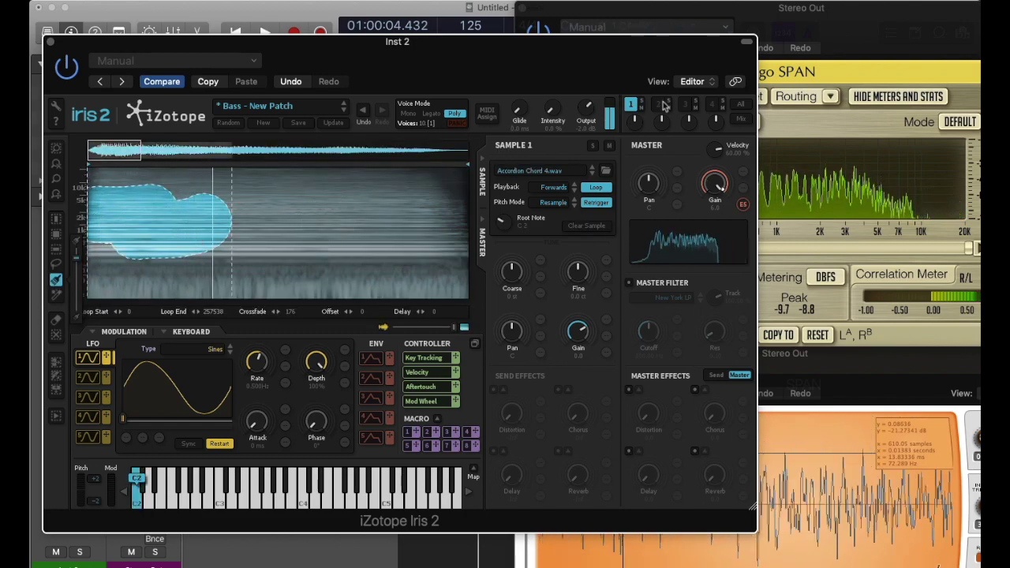
Load Desk Bell Ring C# from Instruments into Sample 2 and brush a mid-to-high frequency region over its first half
click(657, 105)
click(278, 220)
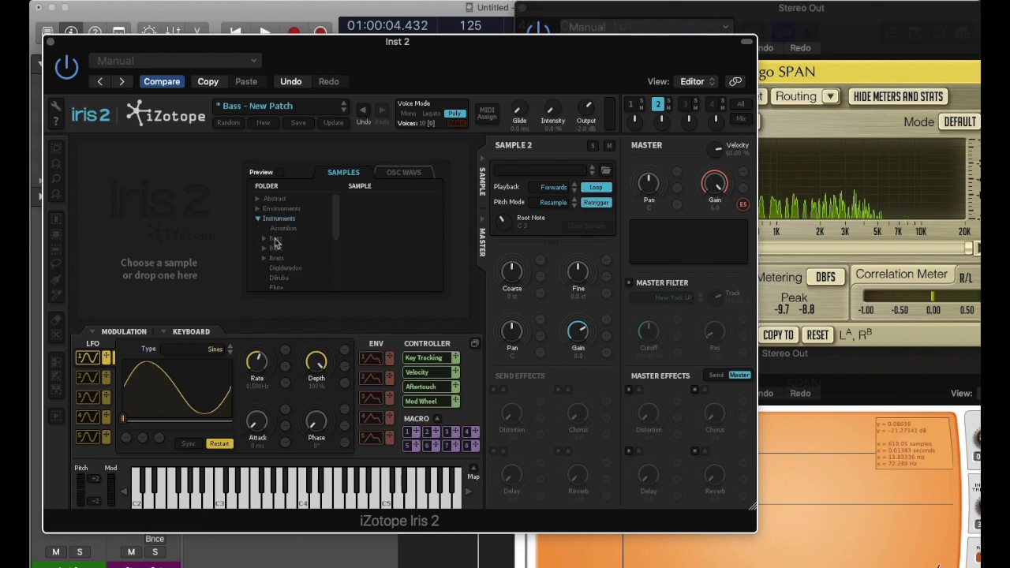
click(266, 248)
click(284, 269)
double_click(371, 250)
mouse_move(258, 221)
mouse_down()
mouse_move(126, 237)
mouse_move(194, 237)
mouse_up()
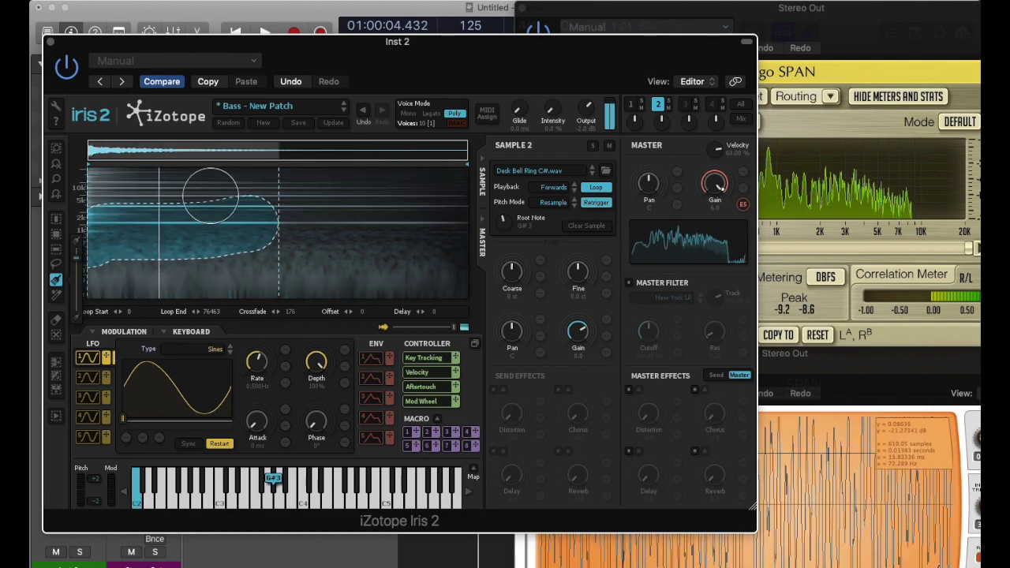
drag(210, 196, 184, 203)
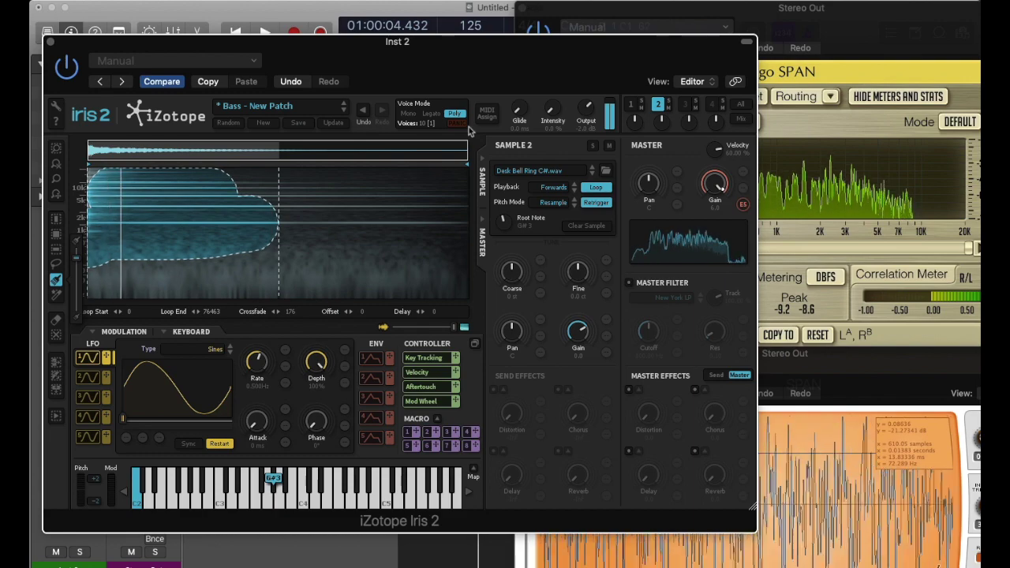
Load Cosmic Wow C2 from the ARP Pro Soloist folder of Synthesizers into Sample 3
click(685, 104)
click(527, 177)
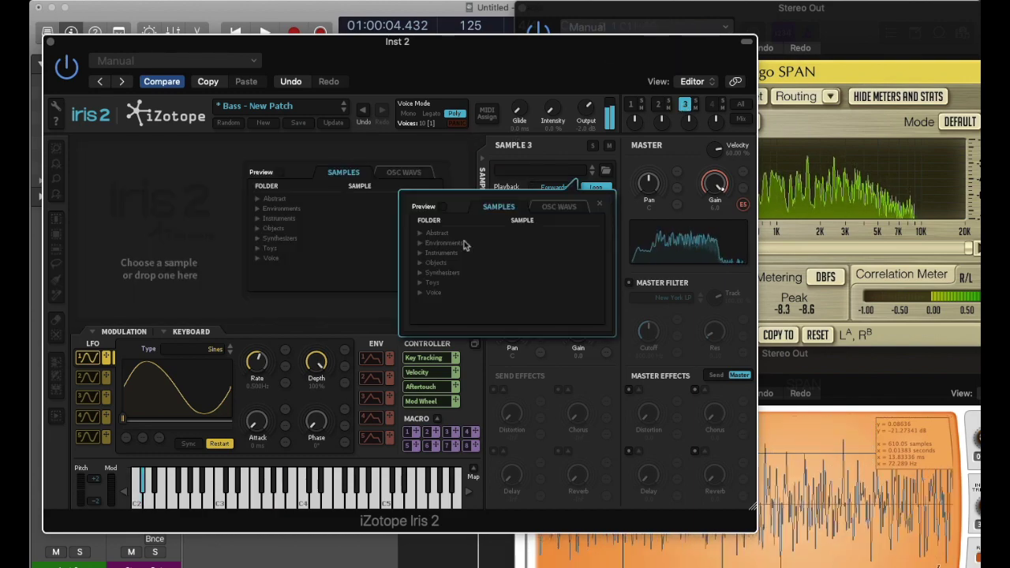
click(418, 273)
click(442, 302)
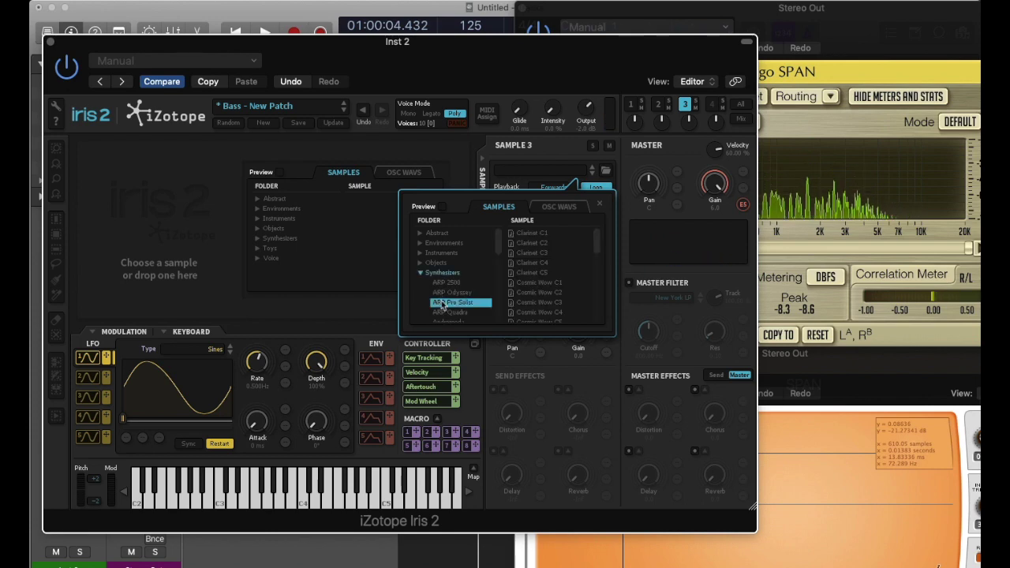
click(530, 292)
double_click(530, 292)
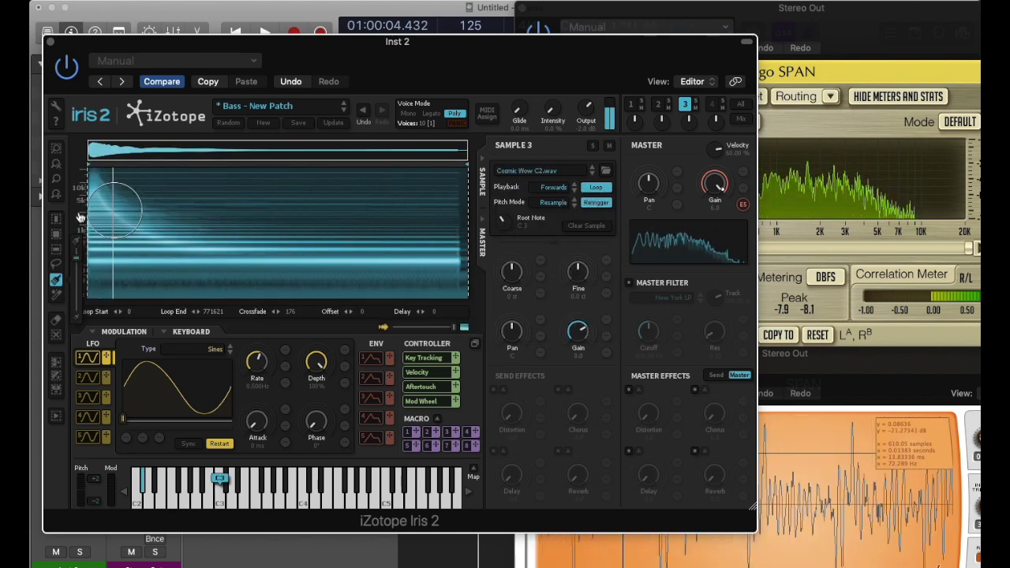
Restrict Sample 3's spectral selection to a thin low-mid frequency slice at the very start of Cosmic Wow C2
drag(136, 228, 207, 272)
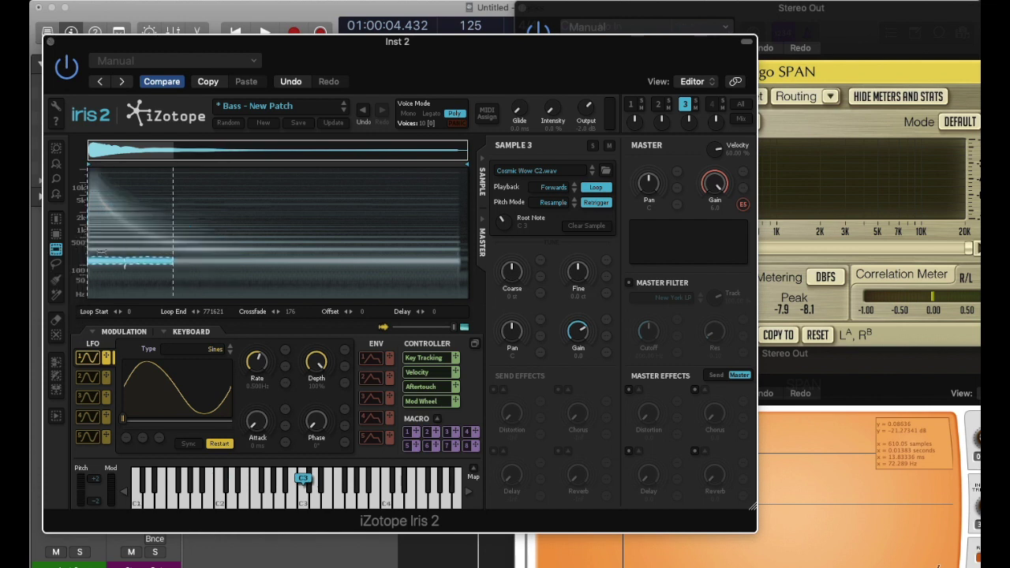
click(56, 219)
drag(92, 253, 98, 253)
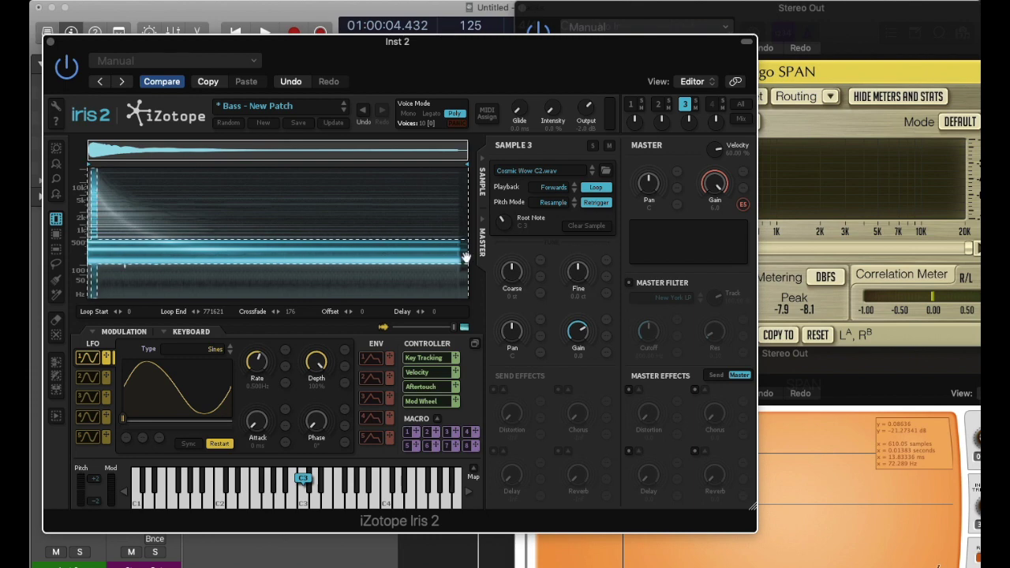
drag(466, 248, 108, 261)
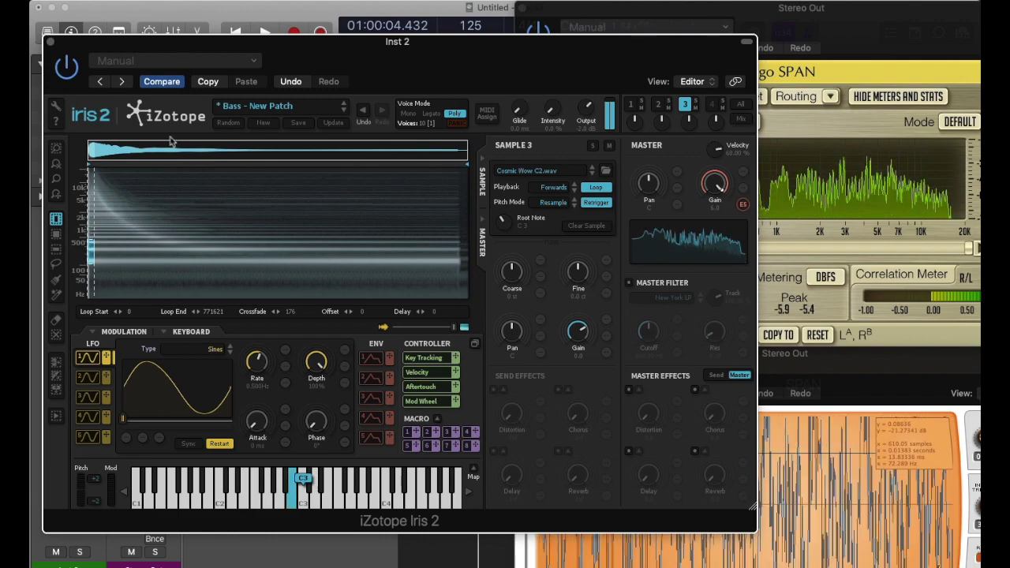
Replace the brushed selections of Sample 1 and Sample 2 with thin full-frequency time slices at the start of each sample
click(631, 109)
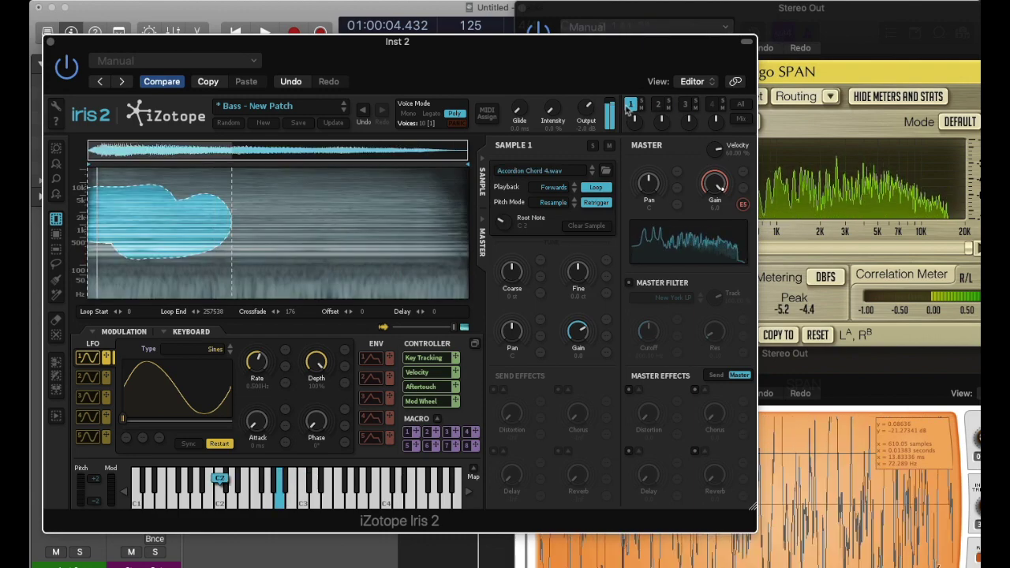
click(138, 225)
drag(96, 220, 86, 219)
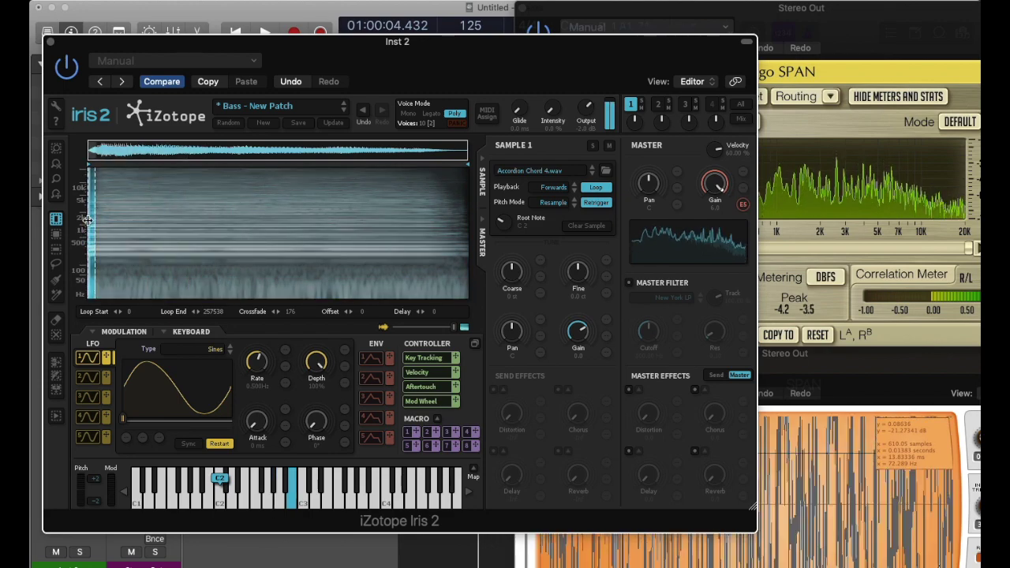
click(660, 107)
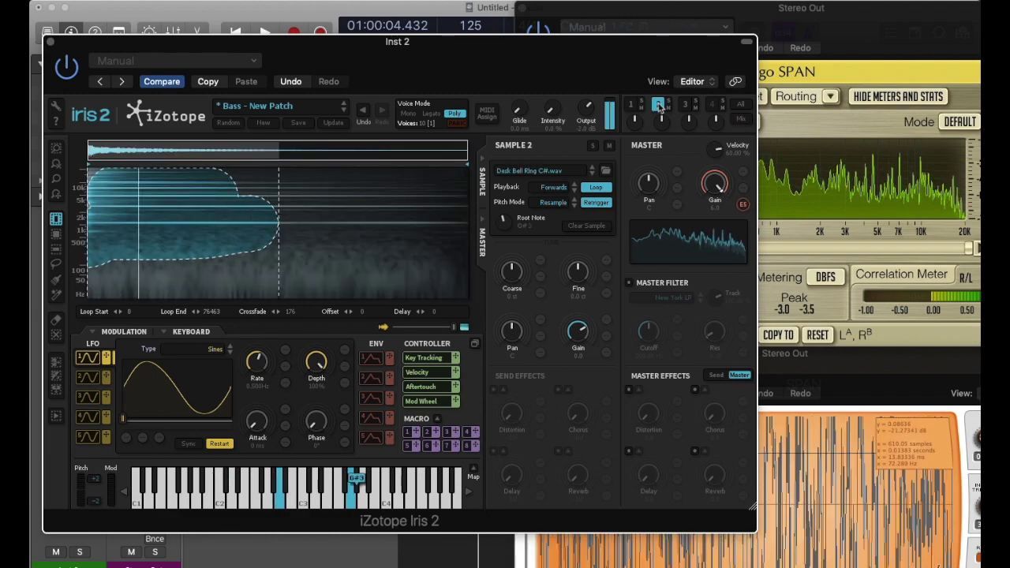
drag(260, 229, 101, 236)
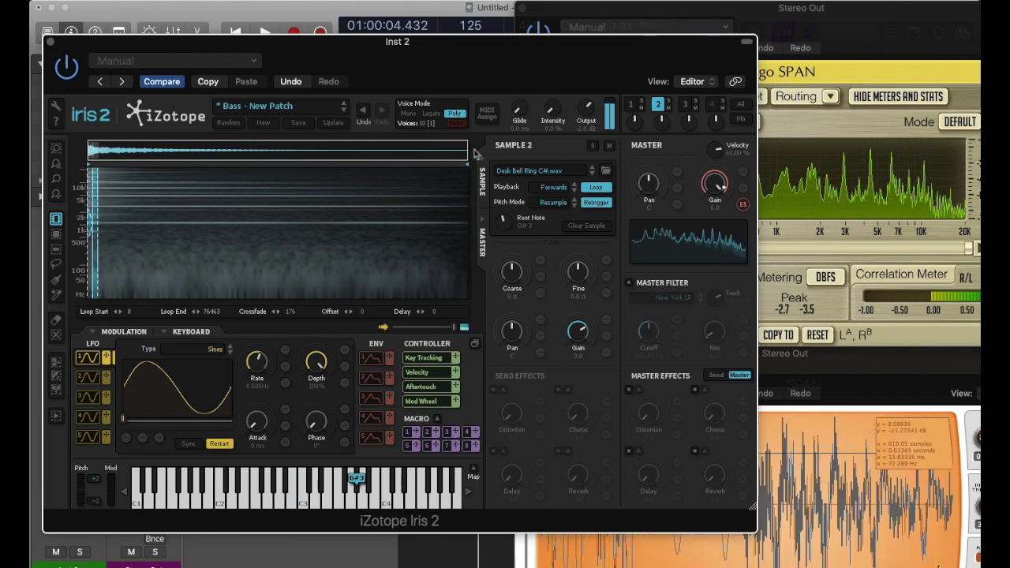
Load Odyssey 2Saws C0 from the ARP Odyssey folder of Synthesizers into Sample 2
click(590, 171)
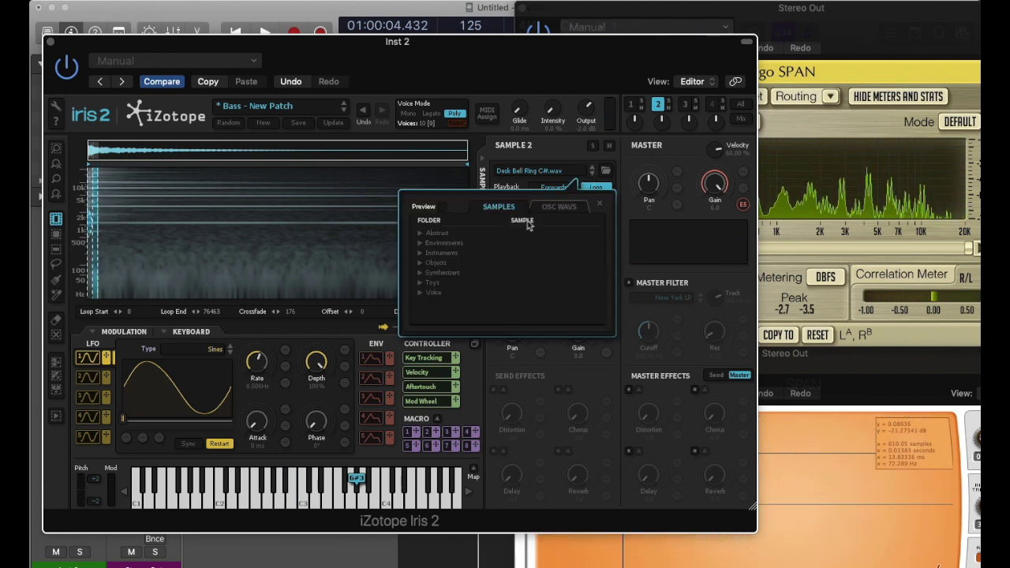
click(420, 272)
click(442, 293)
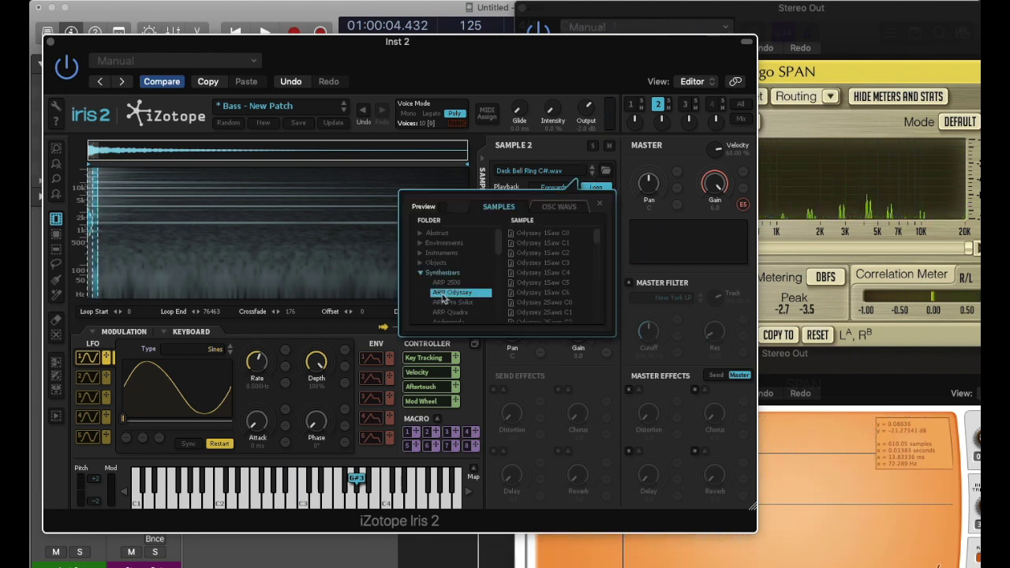
double_click(529, 303)
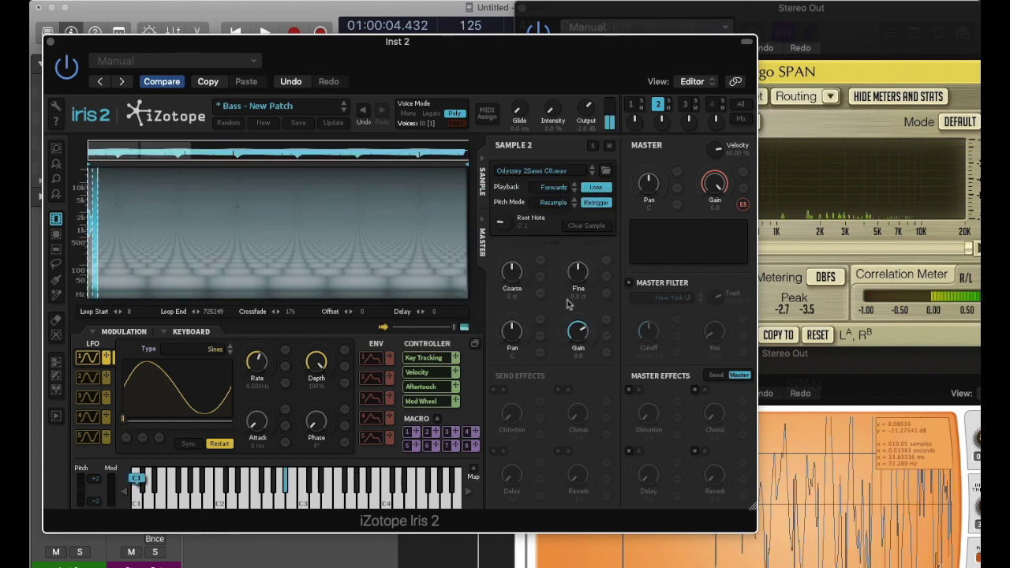
Reshape Sample 2's selection into a narrow full-frequency time band and slide it to about a quarter of the way through the sample
drag(92, 232, 150, 232)
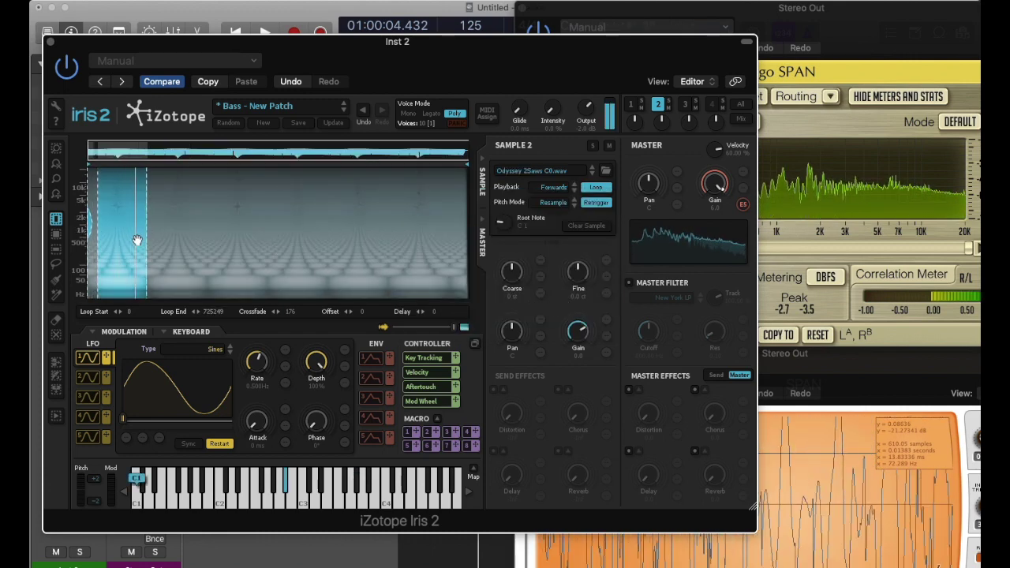
click(100, 233)
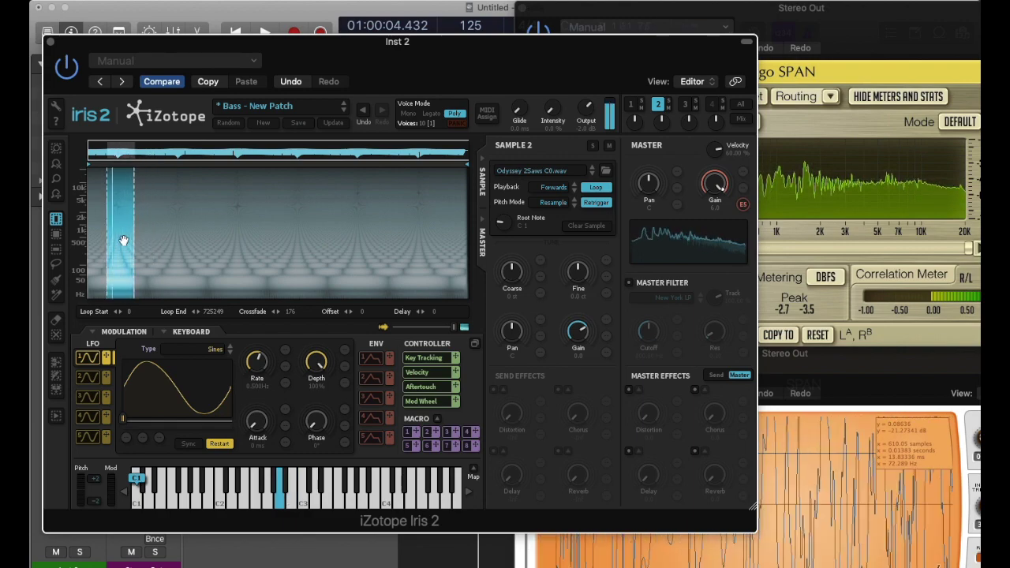
drag(124, 238, 178, 243)
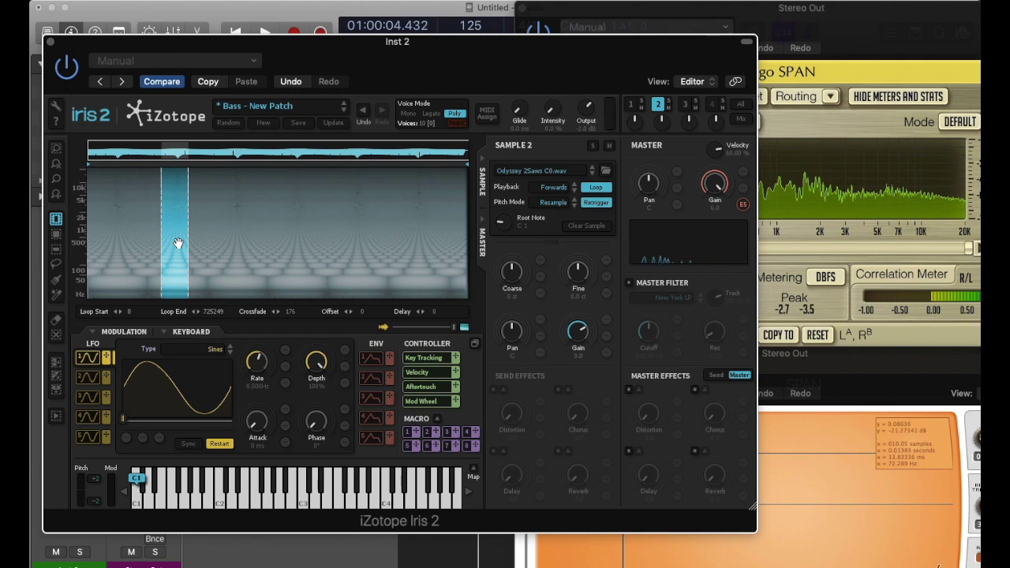
Close the Iris 2 window, select the Inst 3 track and open Thorn as its instrument
click(50, 43)
click(281, 231)
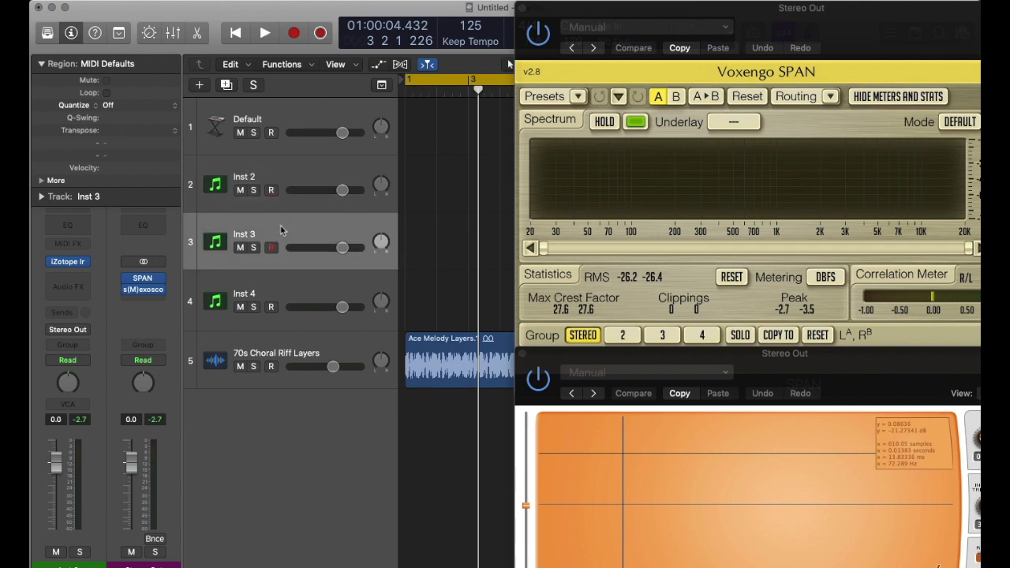
click(71, 265)
mouse_move(393, 182)
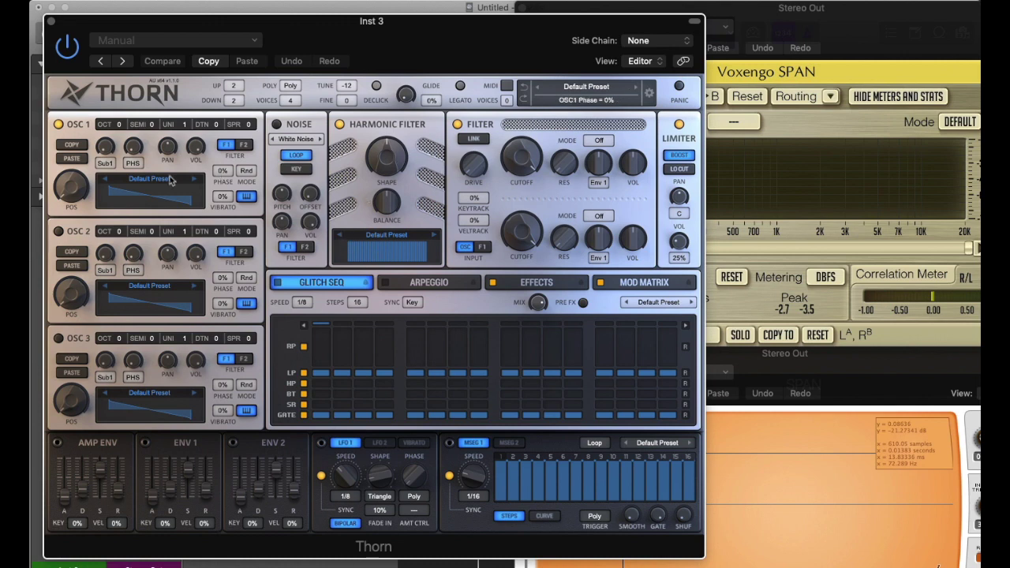
Load the Metallic waveform Electric 02 into OSC 1 and sweep its position to 63%
click(139, 181)
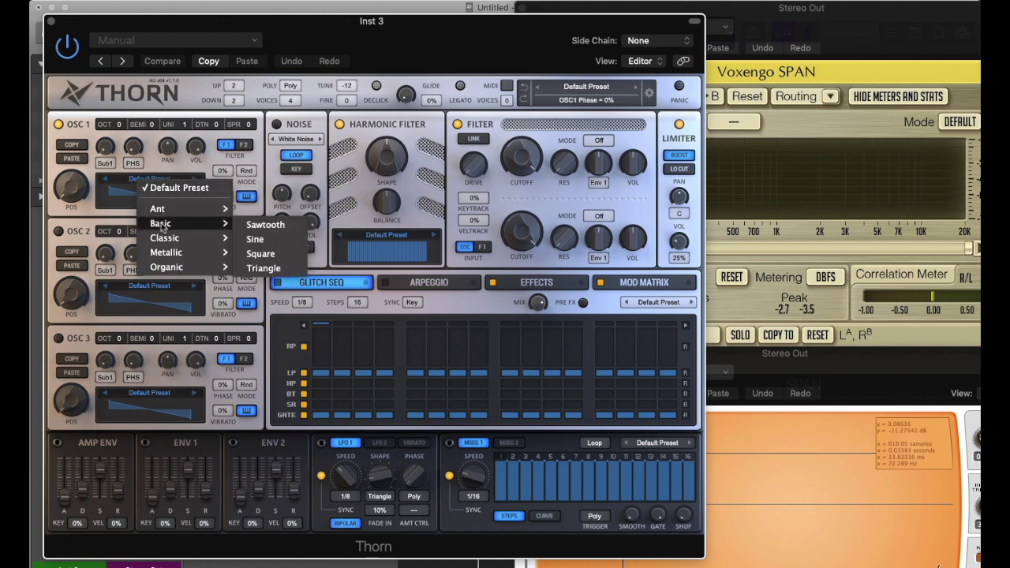
click(269, 362)
drag(79, 197, 70, 134)
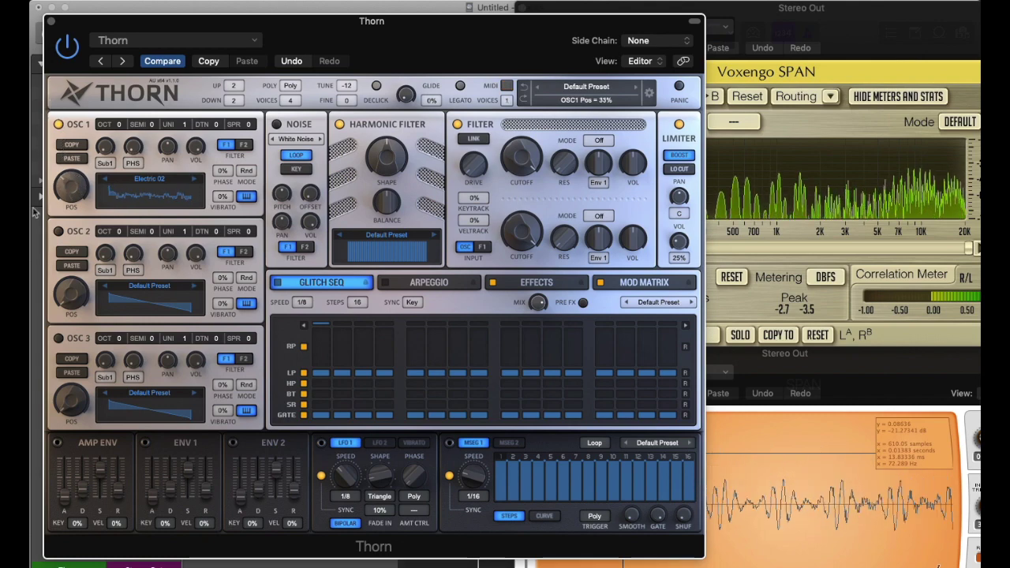
drag(34, 84, 41, 164)
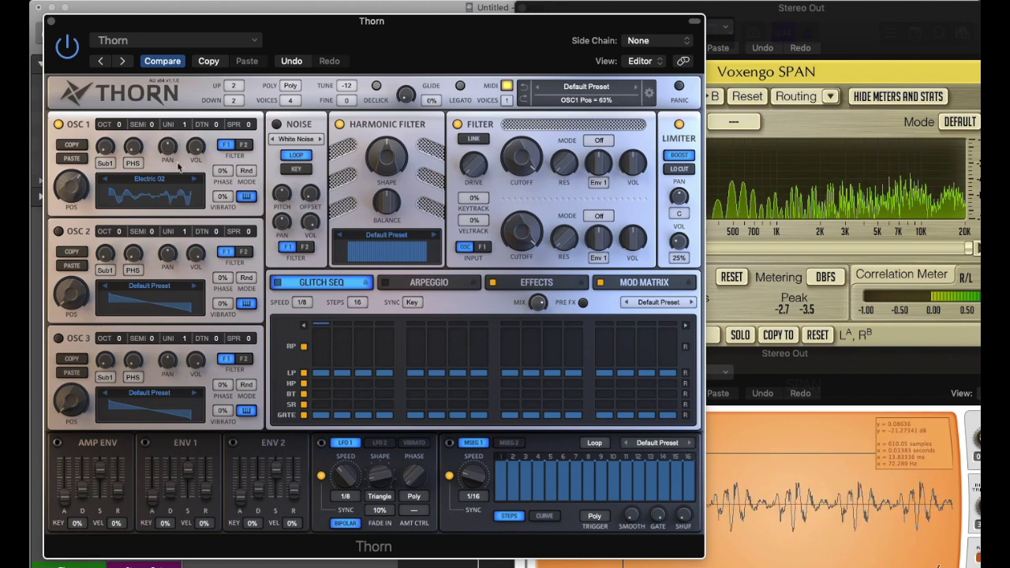
Load the Cream preset into the harmonic filter and lower its shape to 12%
click(379, 237)
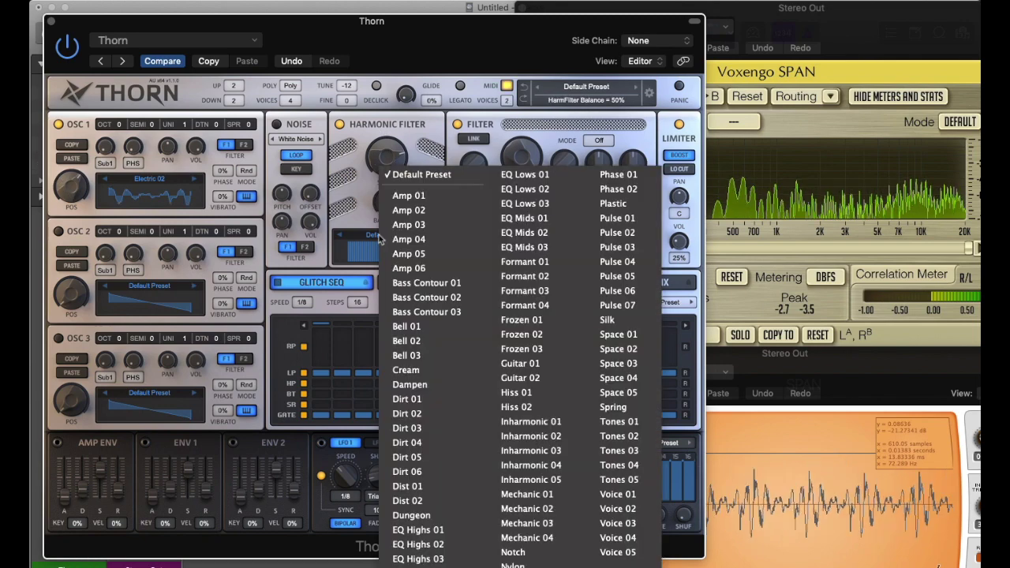
click(406, 370)
drag(522, 158, 526, 211)
drag(568, 157, 535, 175)
drag(71, 188, 65, 204)
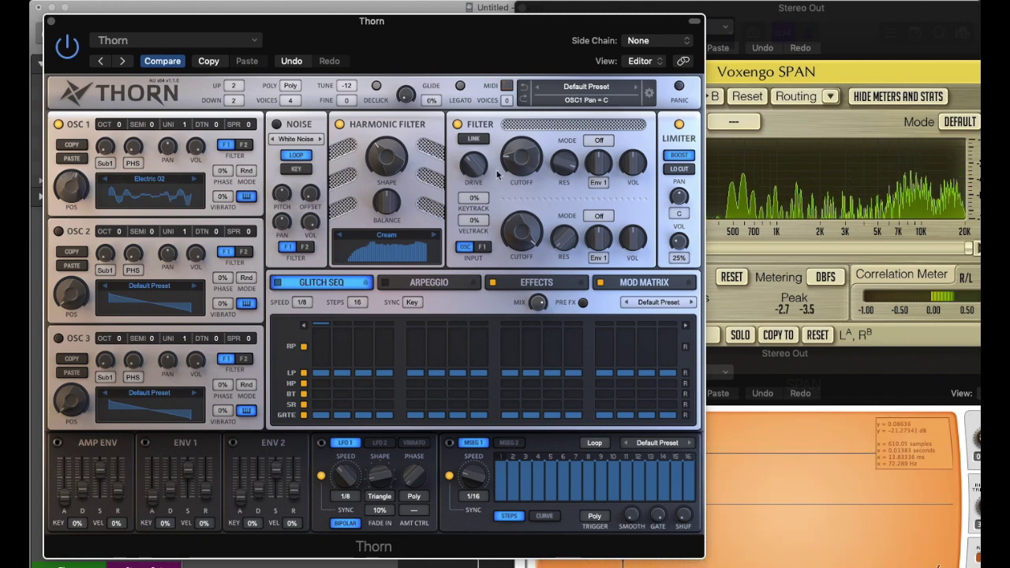
drag(531, 151, 529, 155)
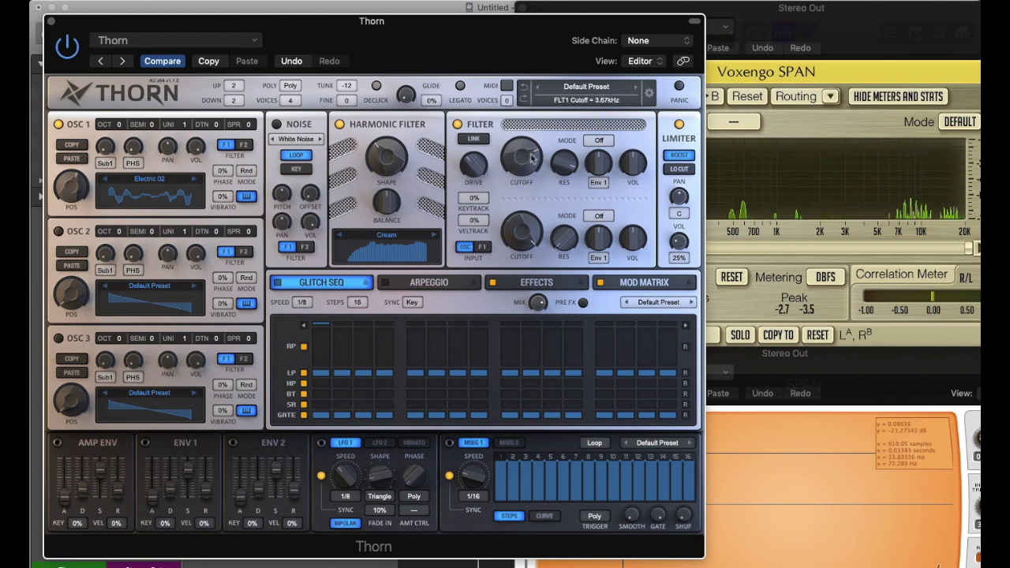
drag(382, 162, 380, 165)
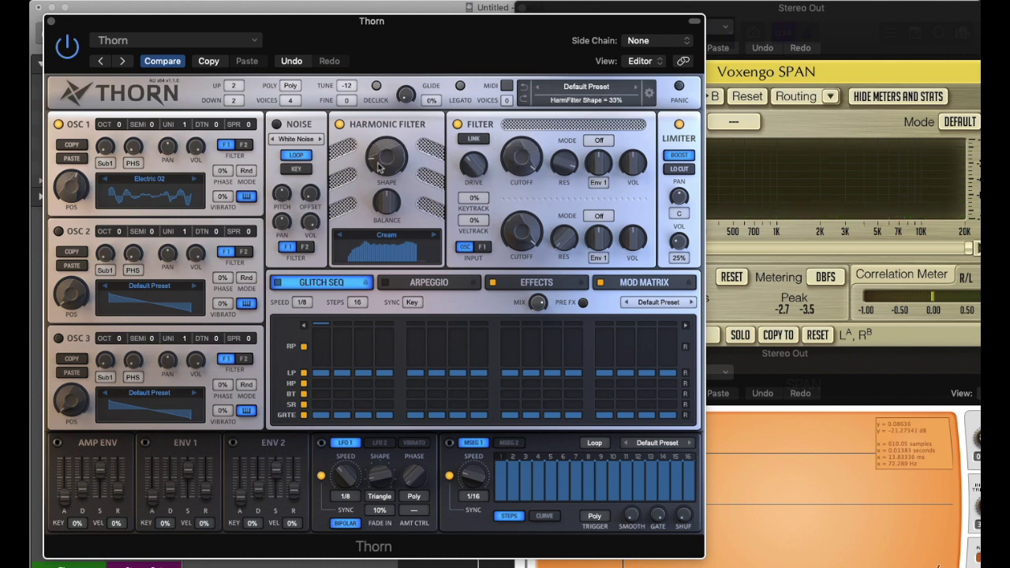
Try the Dirt 06 and Guitar 02 harmonic filter presets, sweeping Guitar 02's shape and raising the balance to 100%
click(379, 250)
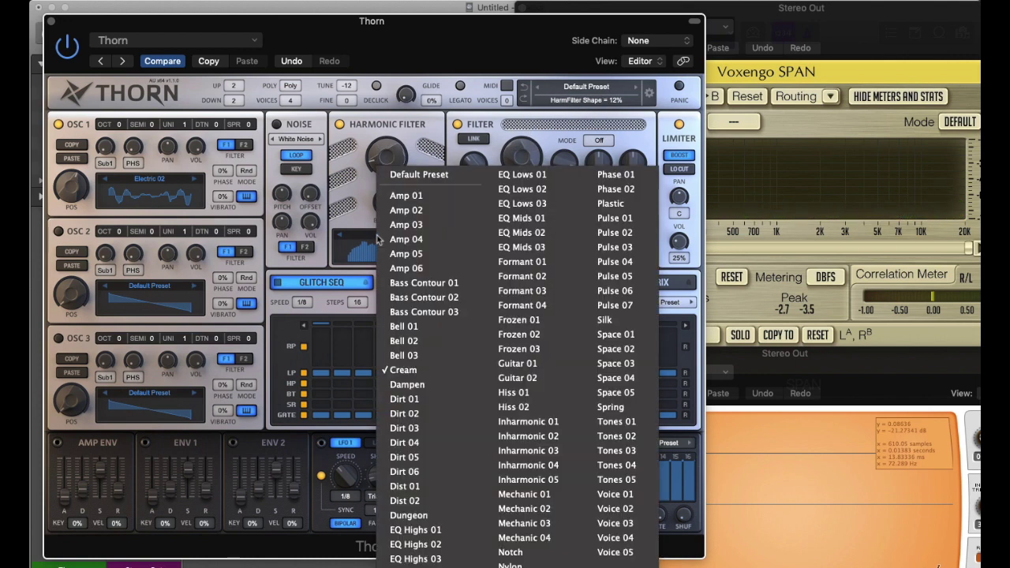
click(415, 483)
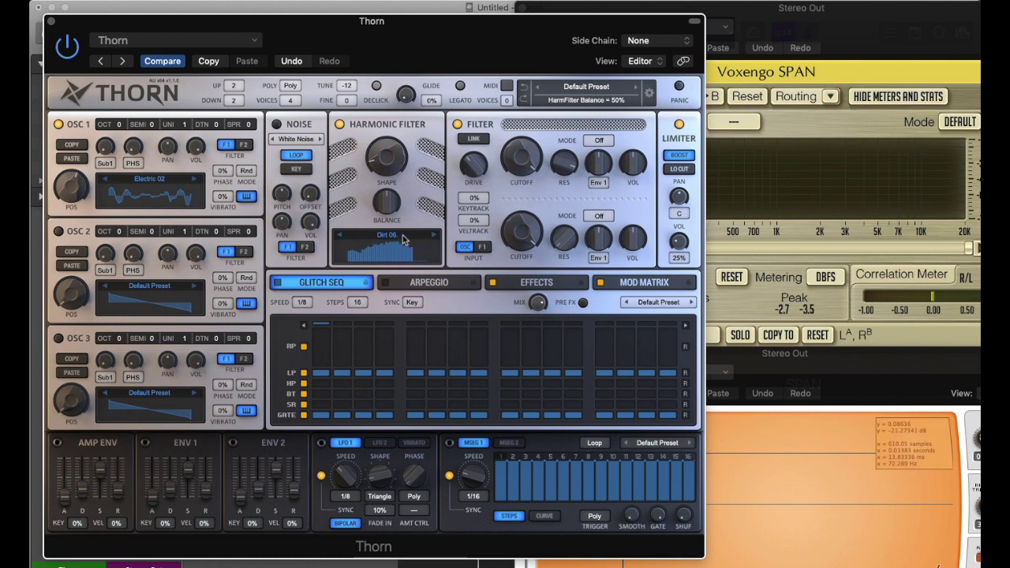
click(392, 240)
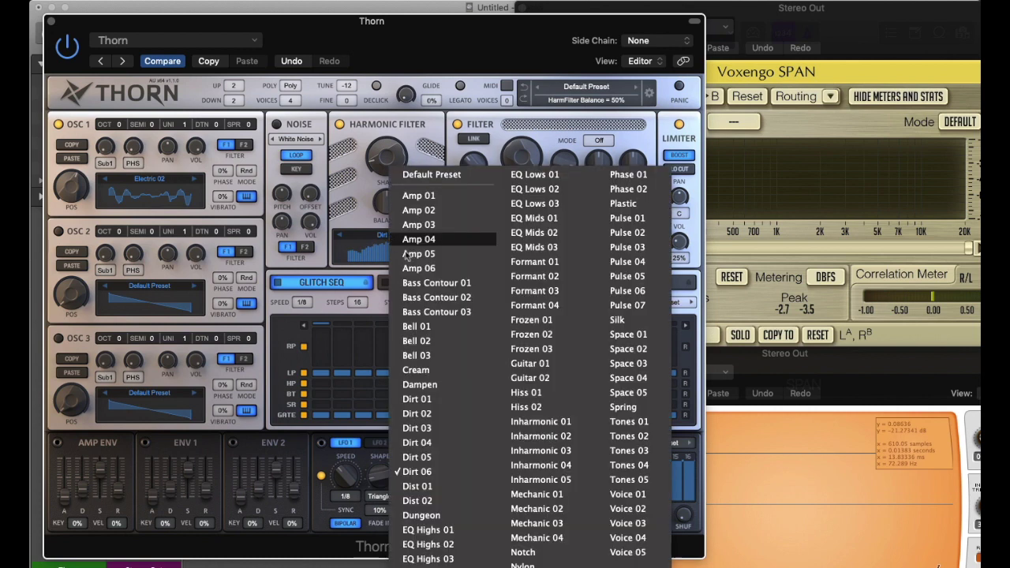
click(529, 379)
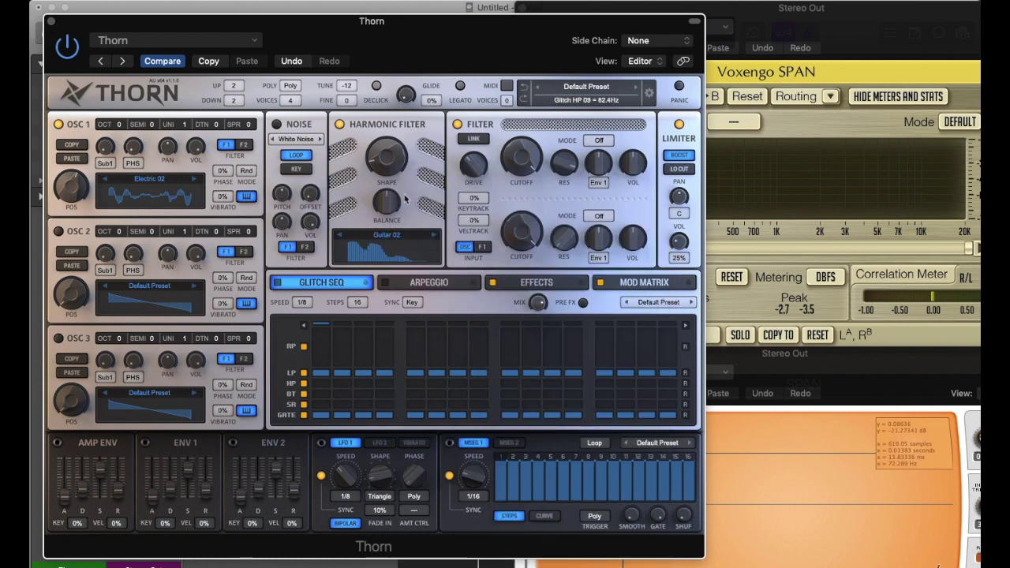
drag(382, 162, 379, 149)
drag(386, 202, 363, 136)
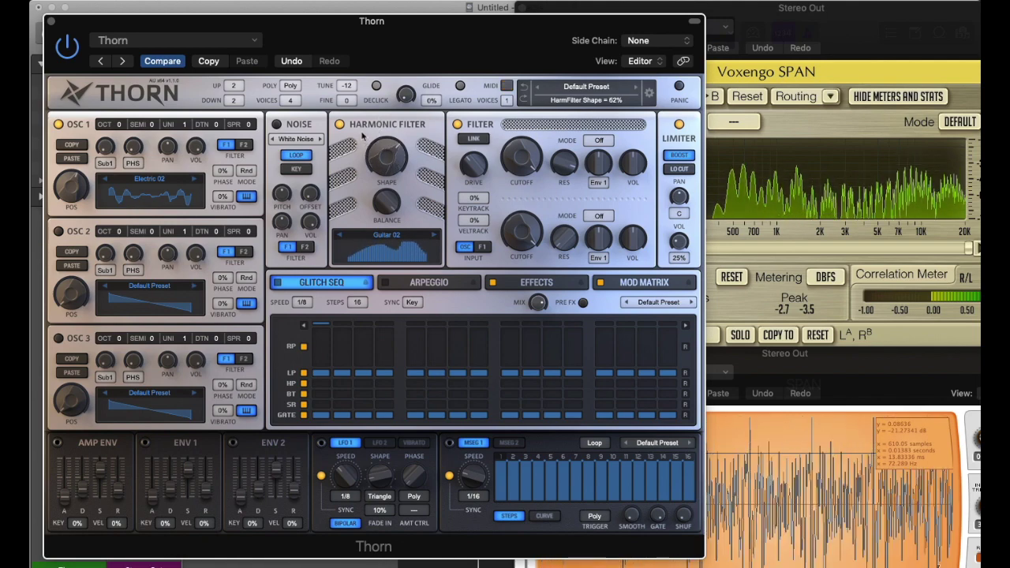
Switch the harmonic filter to Hiss 01, sweep its shape and set OSC 1's position to 34%
click(435, 236)
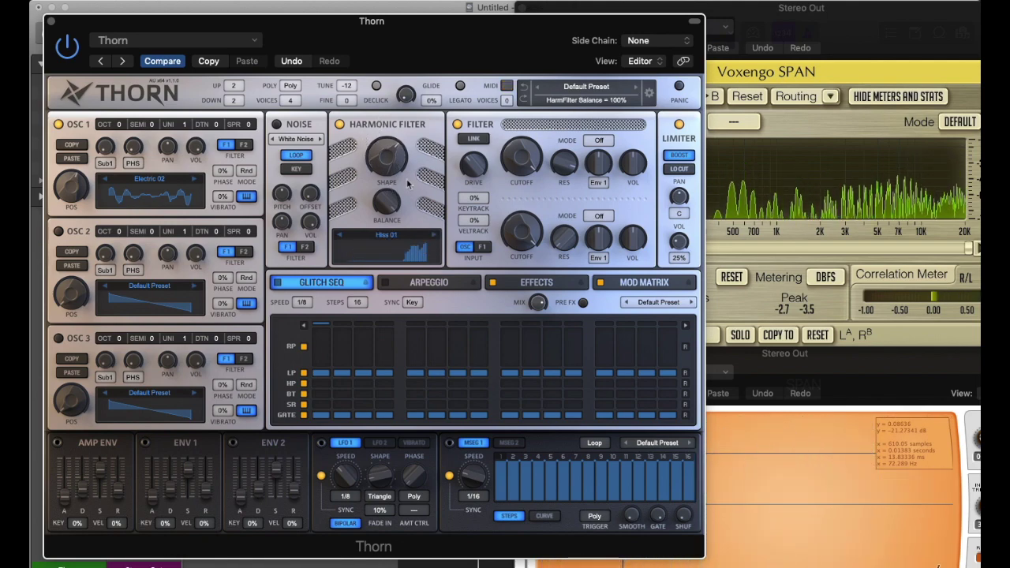
drag(387, 156, 380, 207)
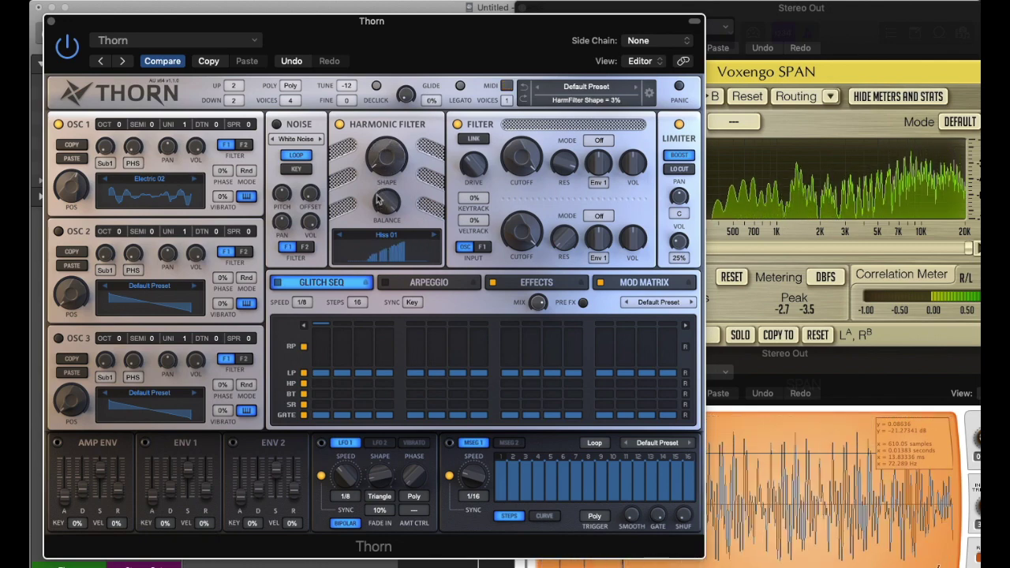
mouse_move(88, 177)
mouse_down()
mouse_move(83, 216)
mouse_move(82, 190)
mouse_up()
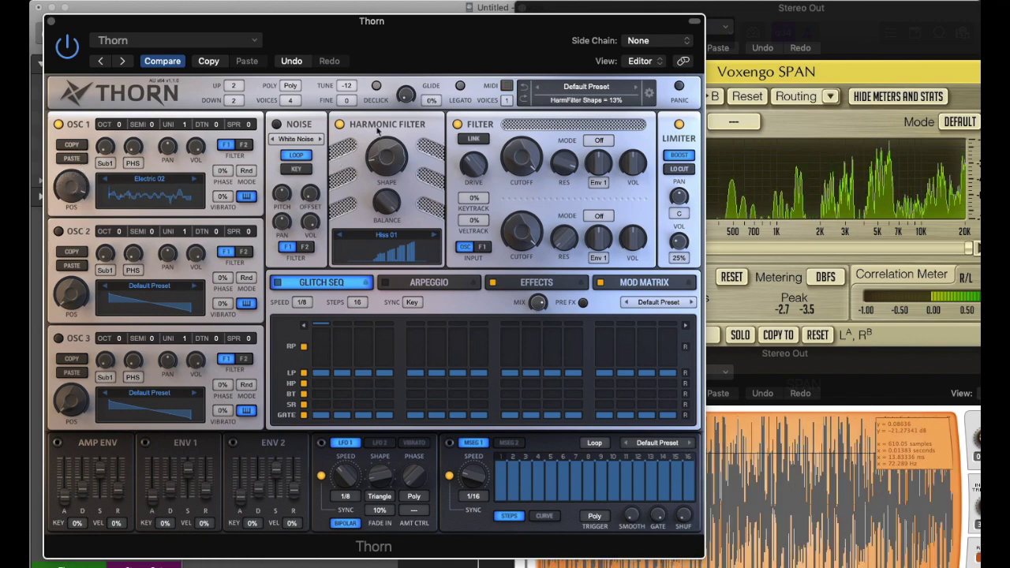
drag(376, 167, 376, 163)
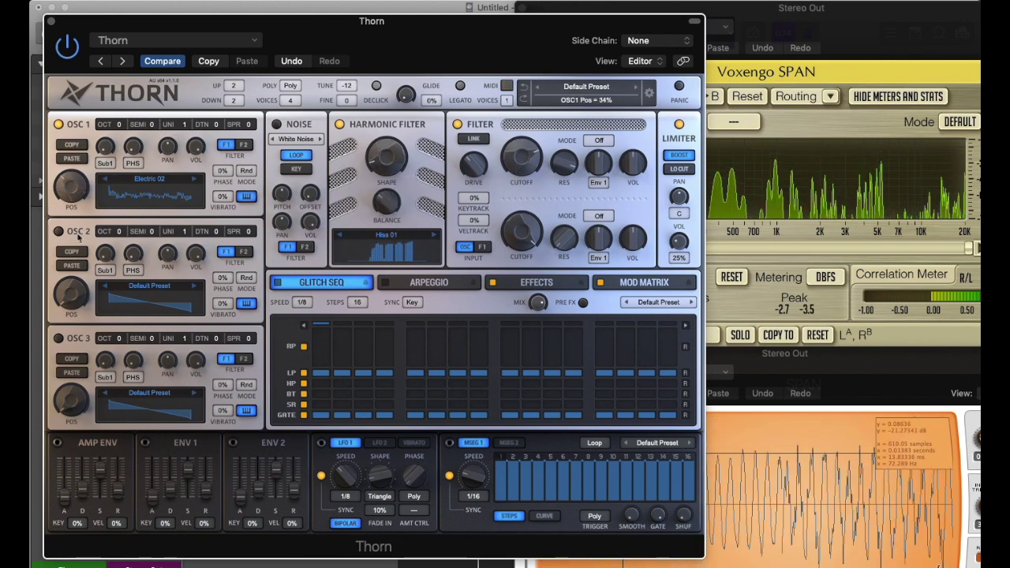
Load the Classic waveform Pulse Sweep into OSC 1 and sweep the harmonic filter's shape between 90% and 5%
click(149, 180)
mouse_move(213, 237)
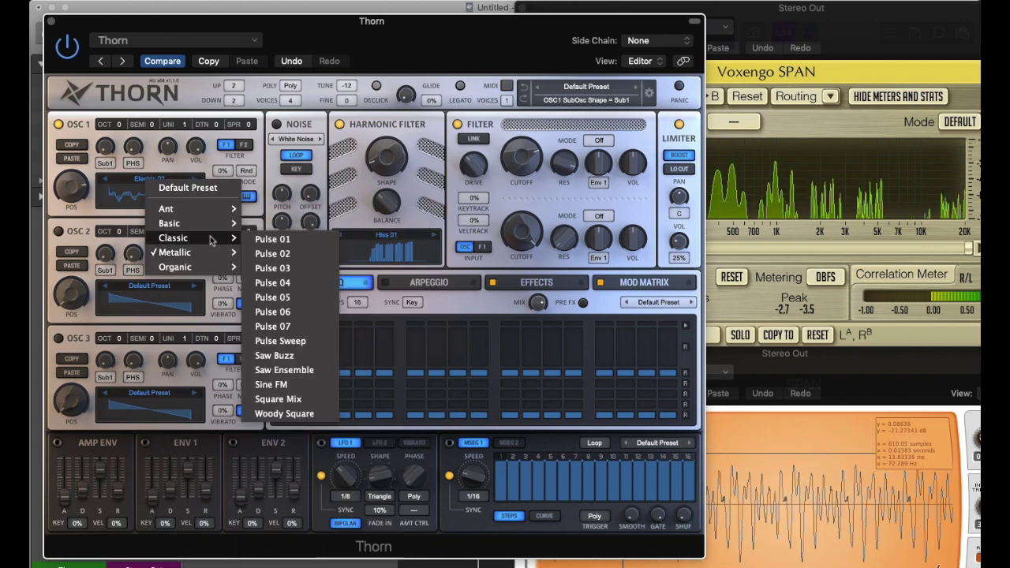
click(276, 341)
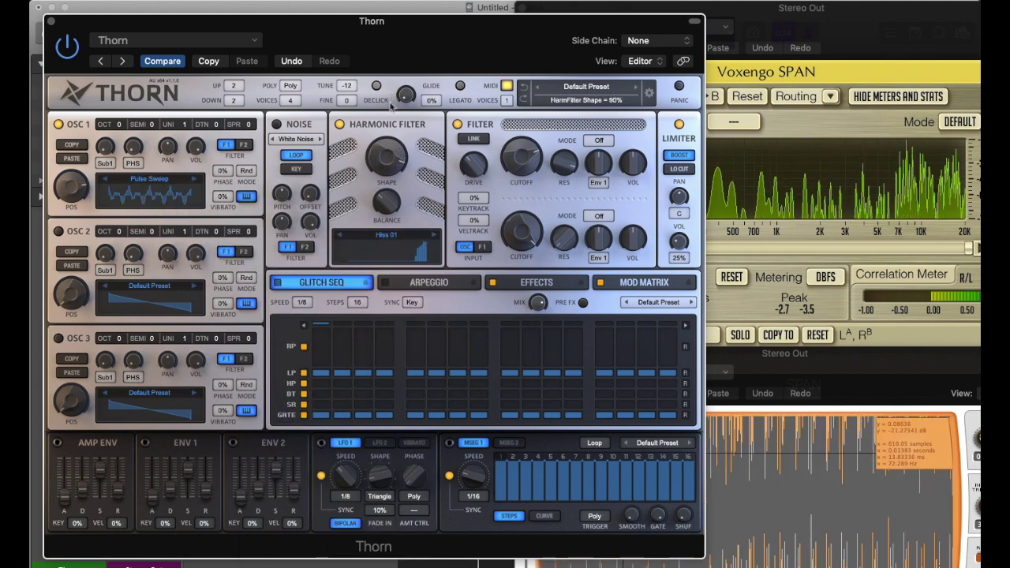
drag(385, 140, 382, 152)
drag(382, 198, 385, 183)
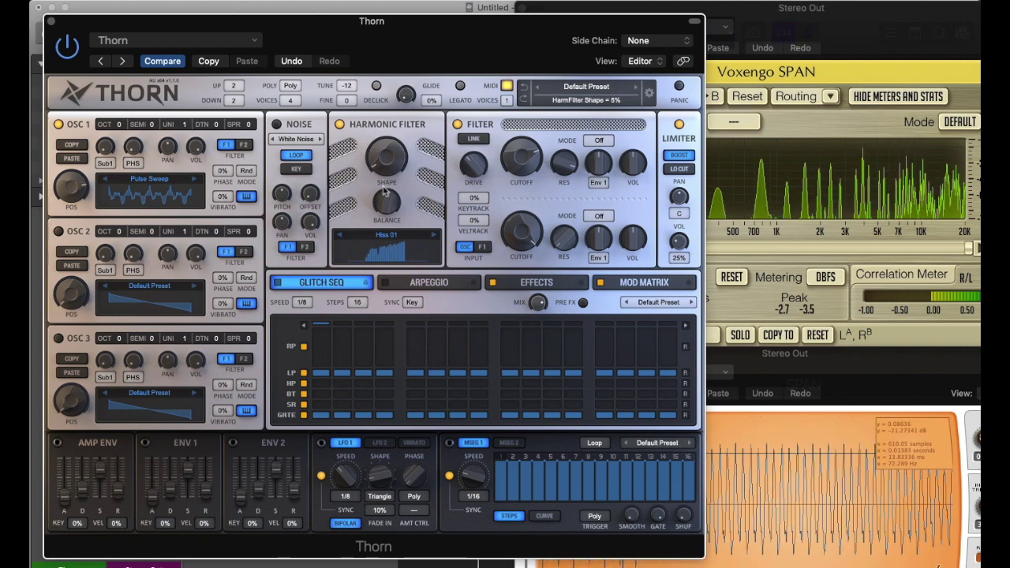
Open the harmonic filter's large spectrum editor and load the Formant 02 preset
drag(519, 158, 518, 204)
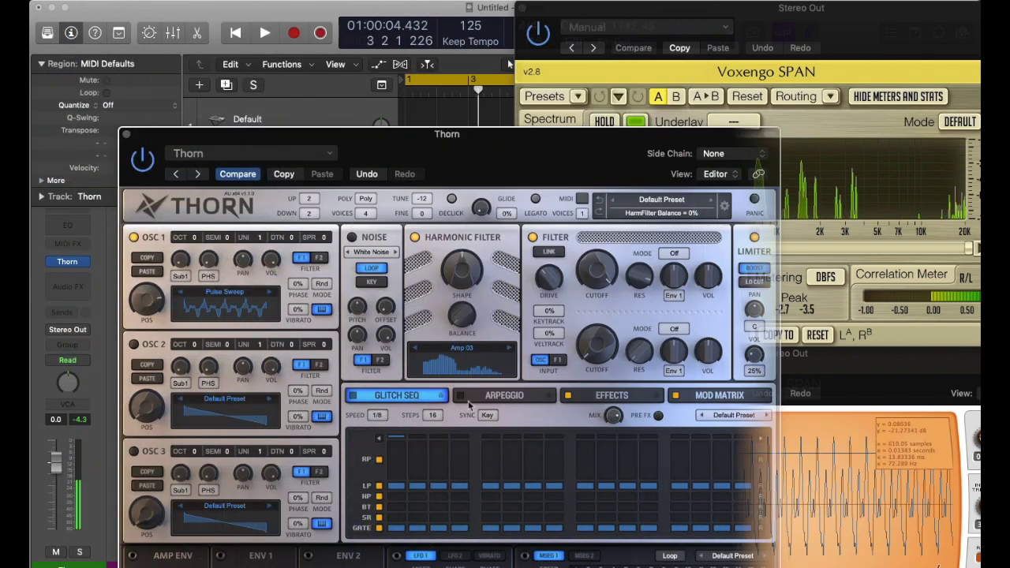
click(456, 372)
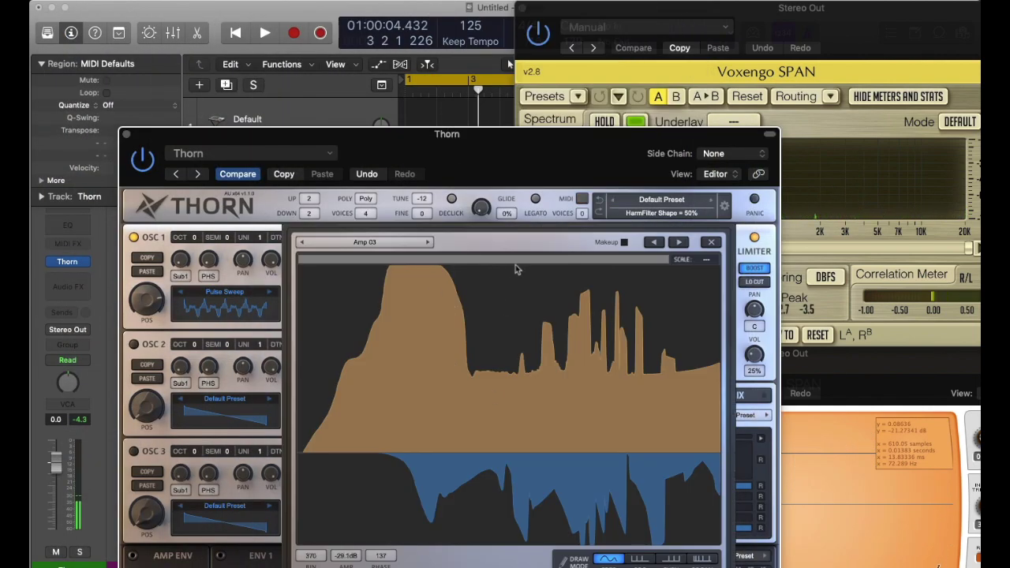
click(397, 241)
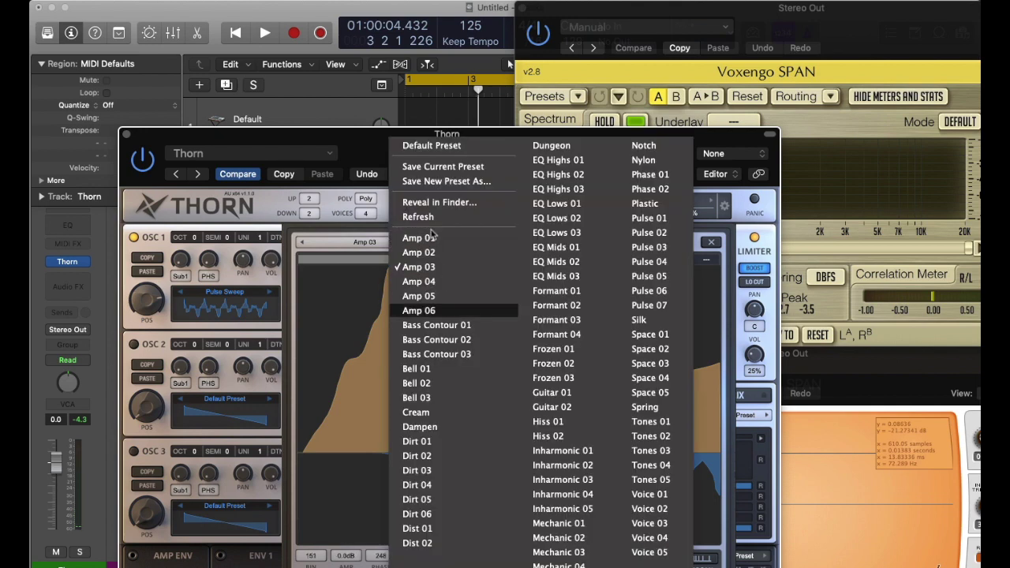
click(561, 305)
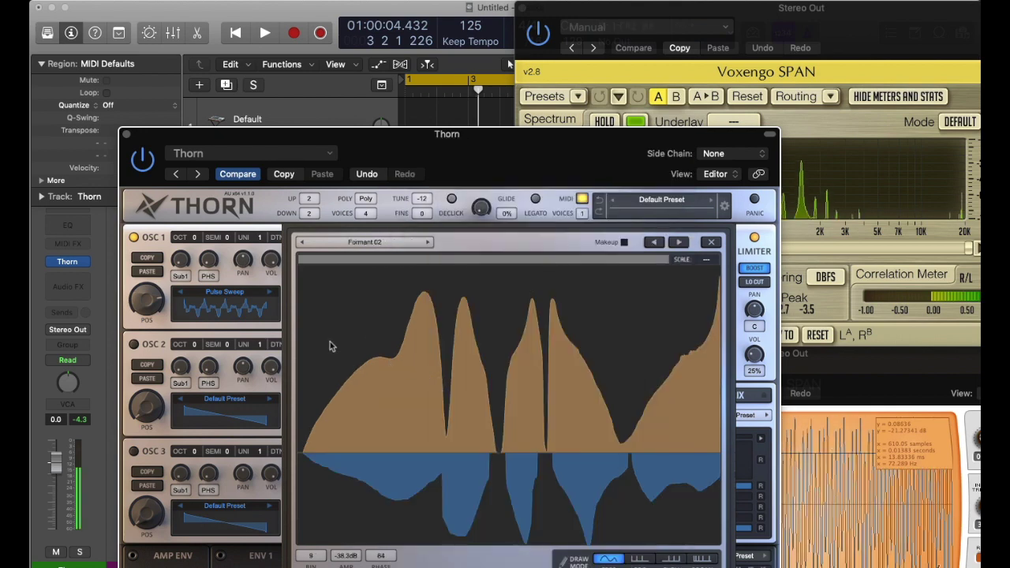
Redraw Formant 02's amplitude curve with the second and third draw modes, forming rising spaced spikes in the lows and flattening the middle
click(642, 559)
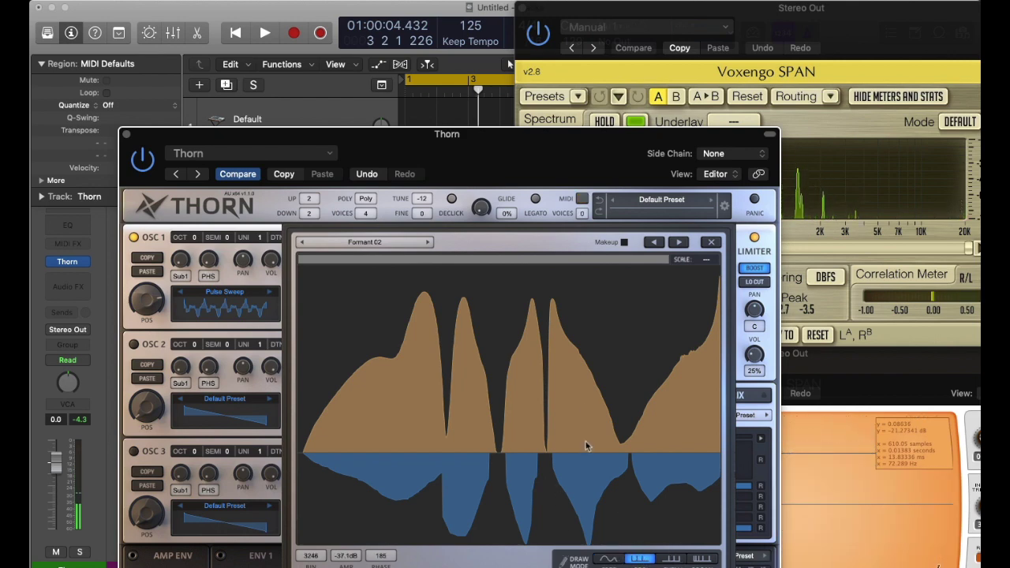
mouse_move(437, 386)
mouse_down()
mouse_move(379, 458)
mouse_move(380, 478)
mouse_up()
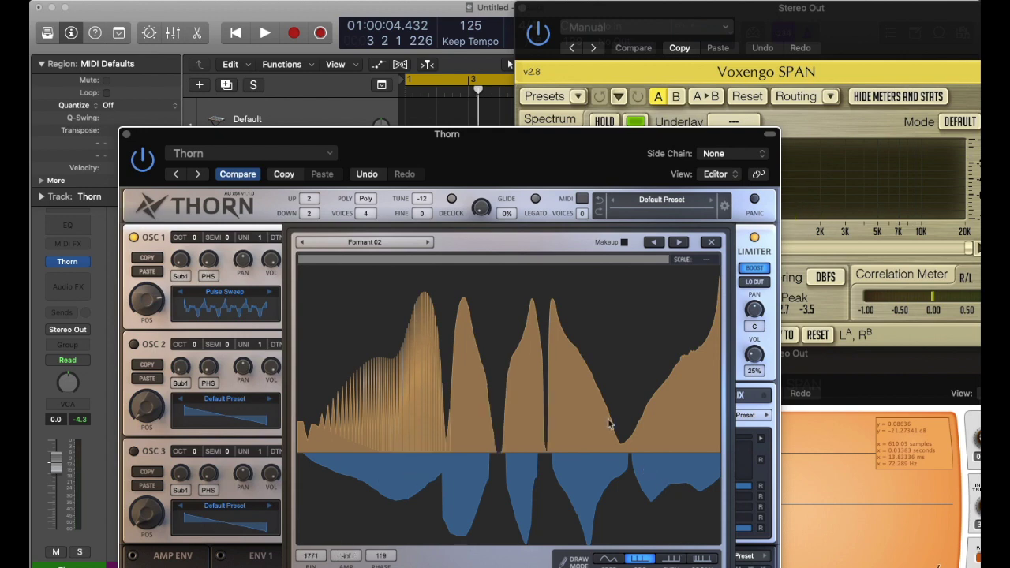
click(670, 559)
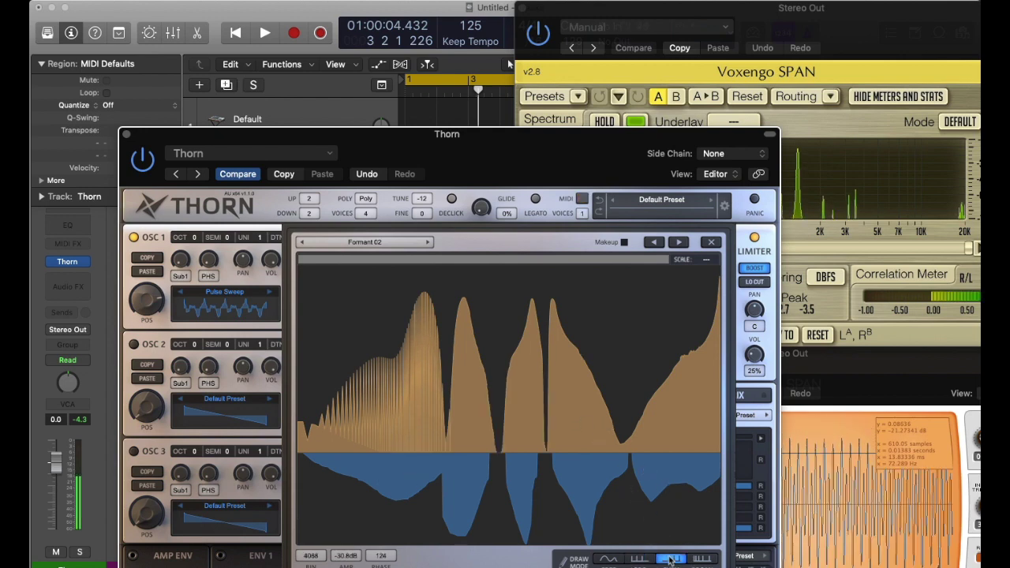
mouse_move(547, 423)
mouse_down()
mouse_move(309, 447)
mouse_move(368, 405)
mouse_move(432, 327)
mouse_move(366, 342)
mouse_move(291, 399)
mouse_move(464, 540)
mouse_up()
mouse_move(308, 430)
mouse_down()
mouse_move(311, 367)
mouse_move(396, 309)
mouse_up()
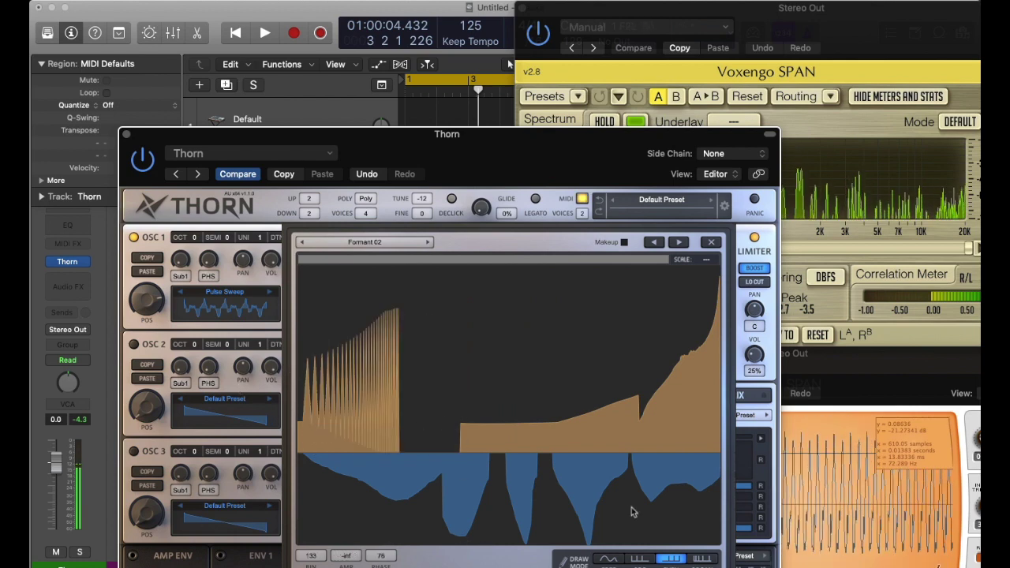
Add isolated tall spikes across the low-mid and middle range of Formant 02's amplitude curve using the fourth draw mode
click(703, 558)
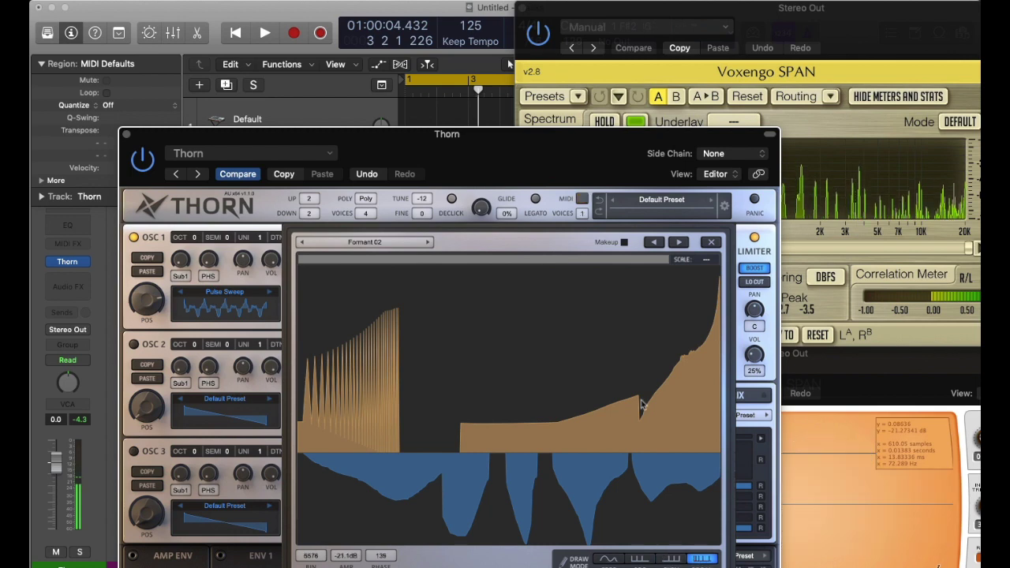
click(523, 342)
drag(315, 355, 479, 293)
click(523, 302)
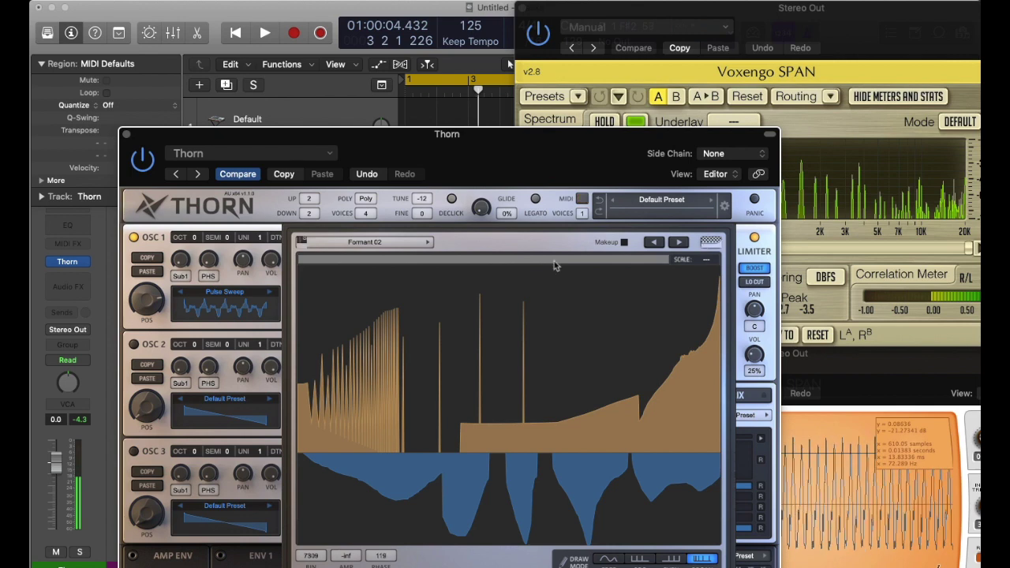
Close the spectrum editor, sweep the harmonic filter's shape to 67% and adjust its balance
click(711, 242)
mouse_move(447, 268)
mouse_down()
mouse_move(462, 252)
mouse_move(463, 272)
mouse_up()
click(462, 314)
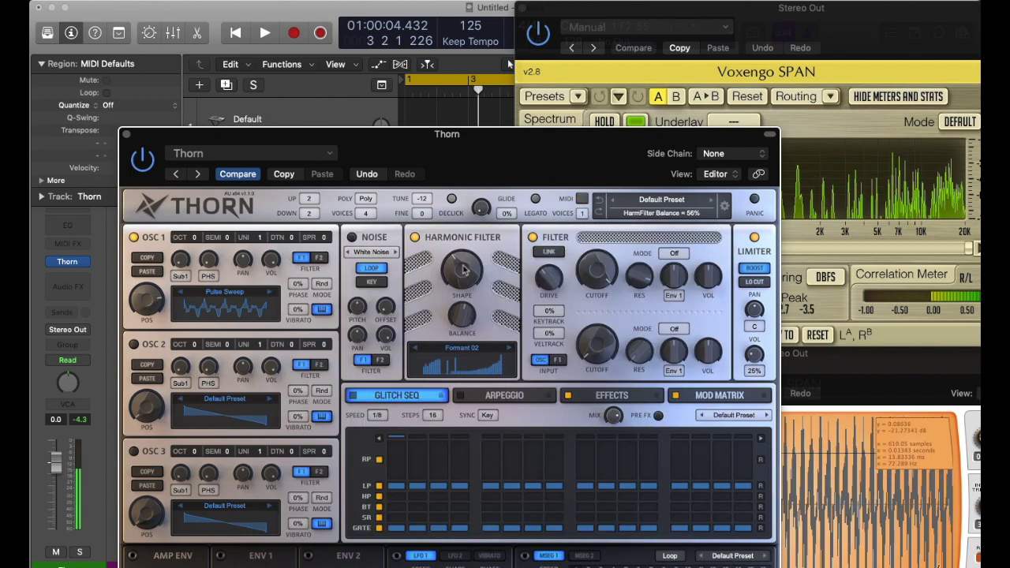
drag(463, 284, 470, 243)
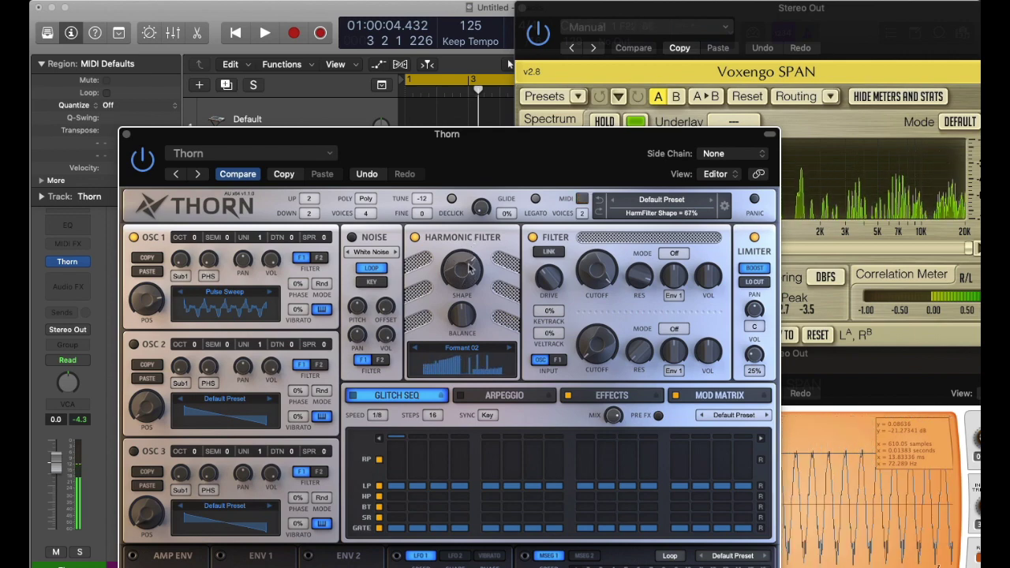
Reopen the harmonic filter's spectrum editor and review its preset list and scale options
click(465, 359)
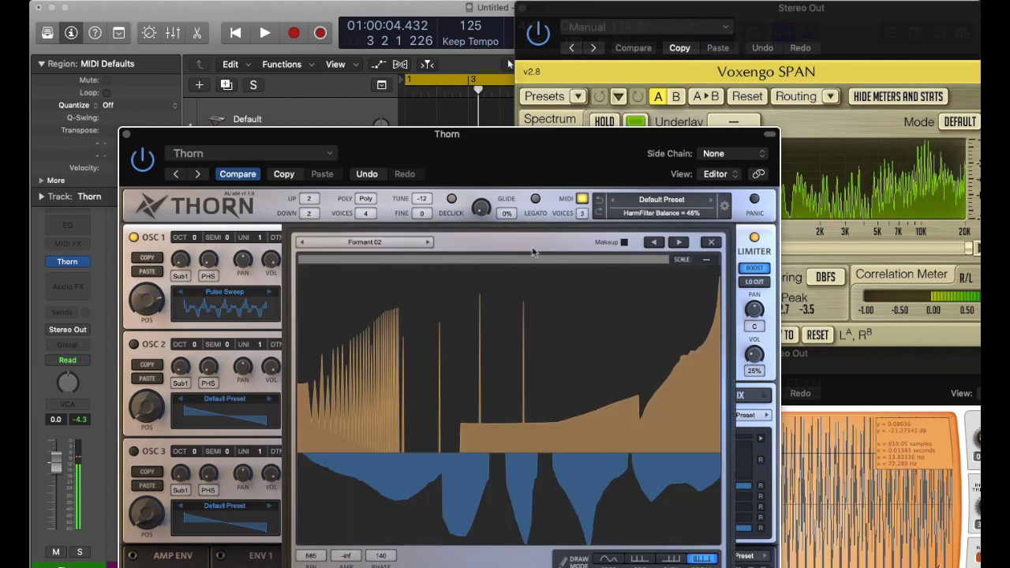
click(364, 242)
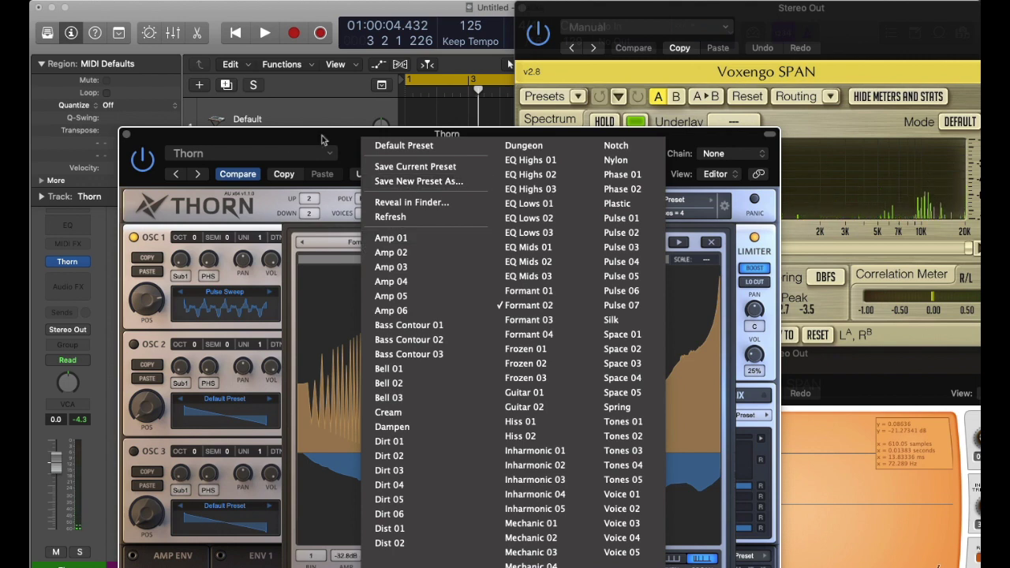
click(340, 265)
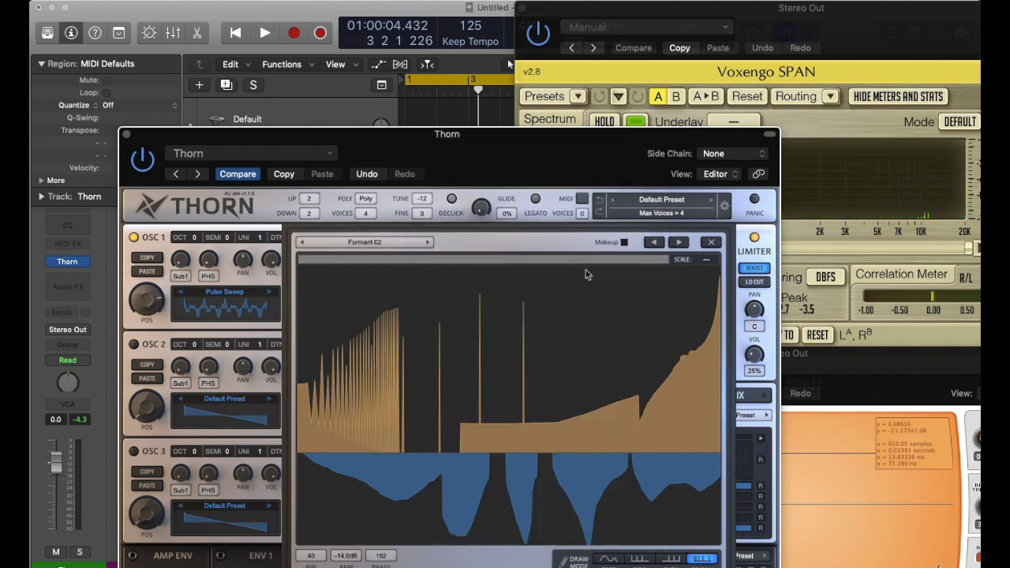
click(714, 261)
click(667, 272)
click(707, 261)
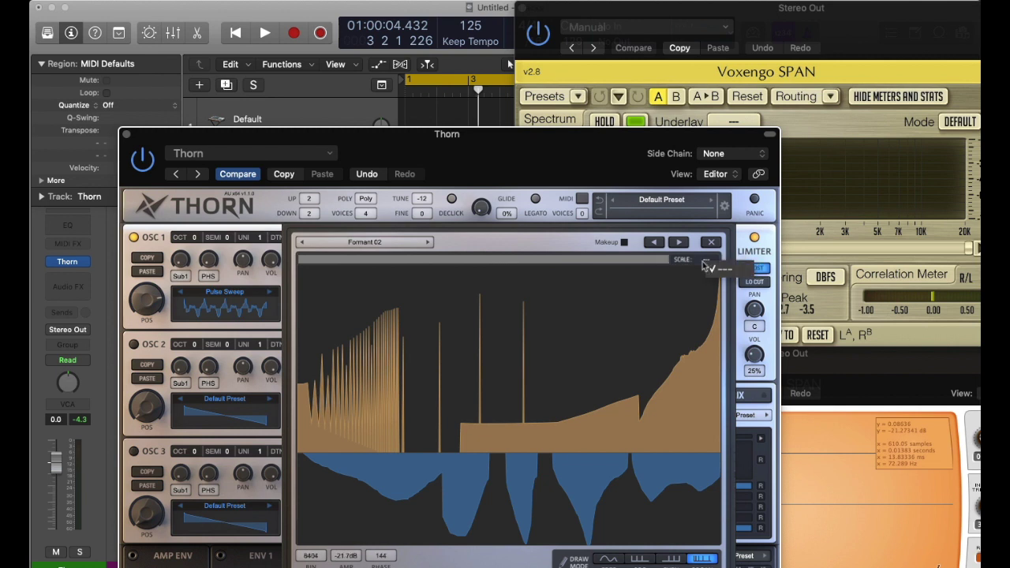
click(664, 269)
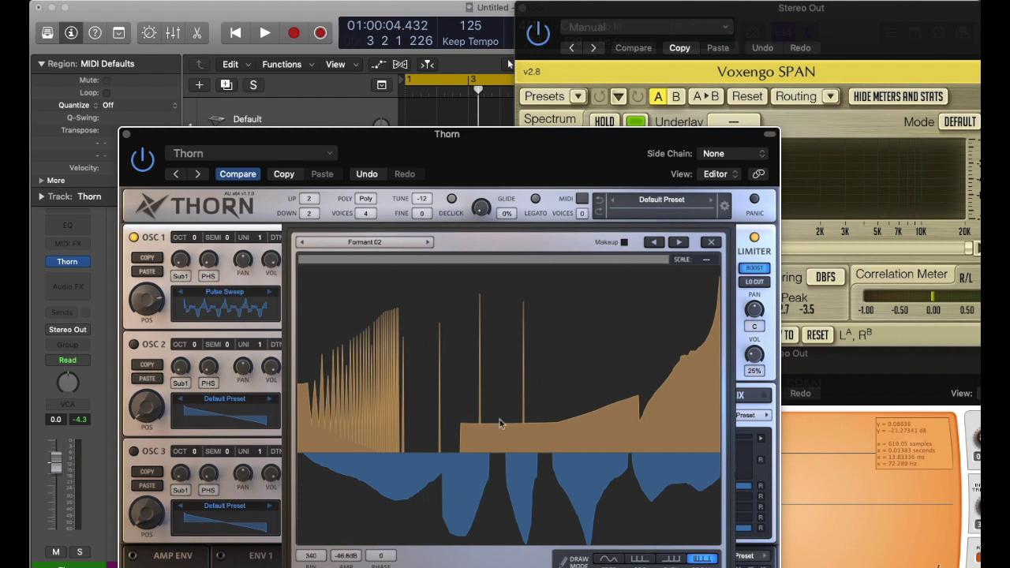
Redraw Formant 02's amplitude curve with the first draw mode, raising a broad low-mid block and clearing most of the range above, and close the editor
click(607, 559)
mouse_move(641, 334)
mouse_down()
mouse_move(391, 420)
mouse_move(410, 315)
mouse_move(523, 405)
mouse_move(541, 523)
mouse_move(466, 419)
mouse_move(579, 433)
mouse_up()
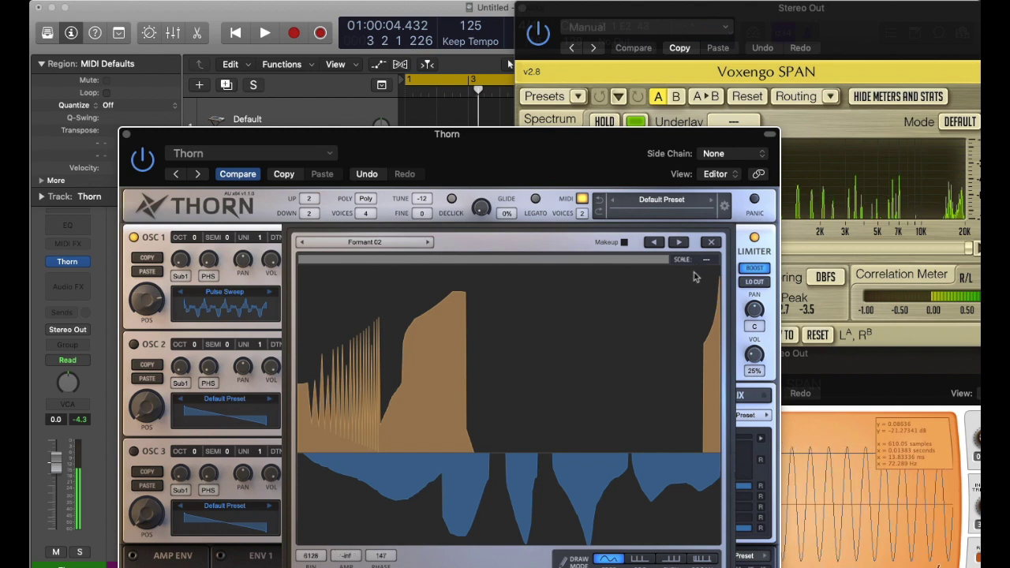
click(711, 243)
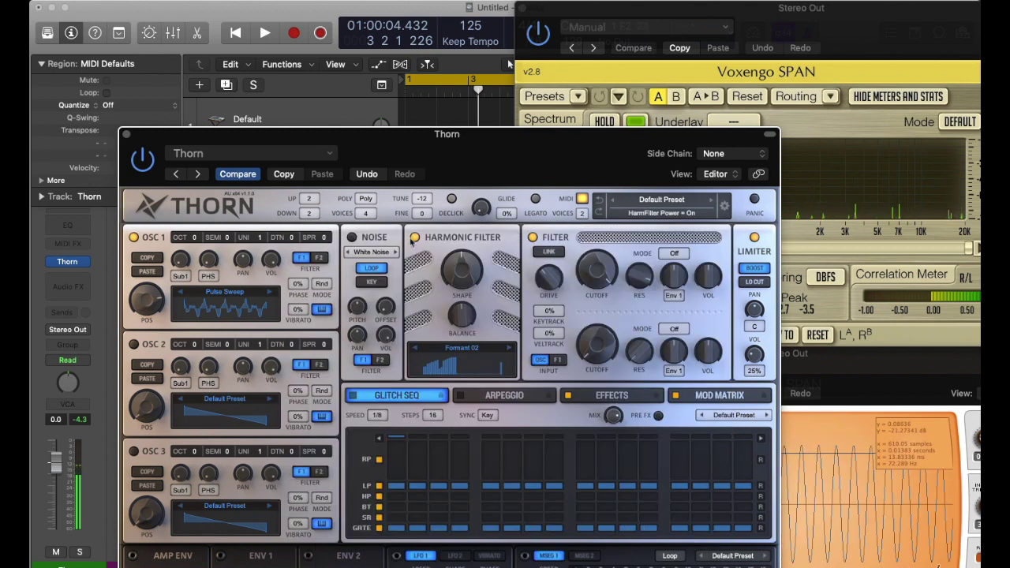
Close Thorn, open the Europa synth on the Inst 4 track and raise its master volume
click(127, 136)
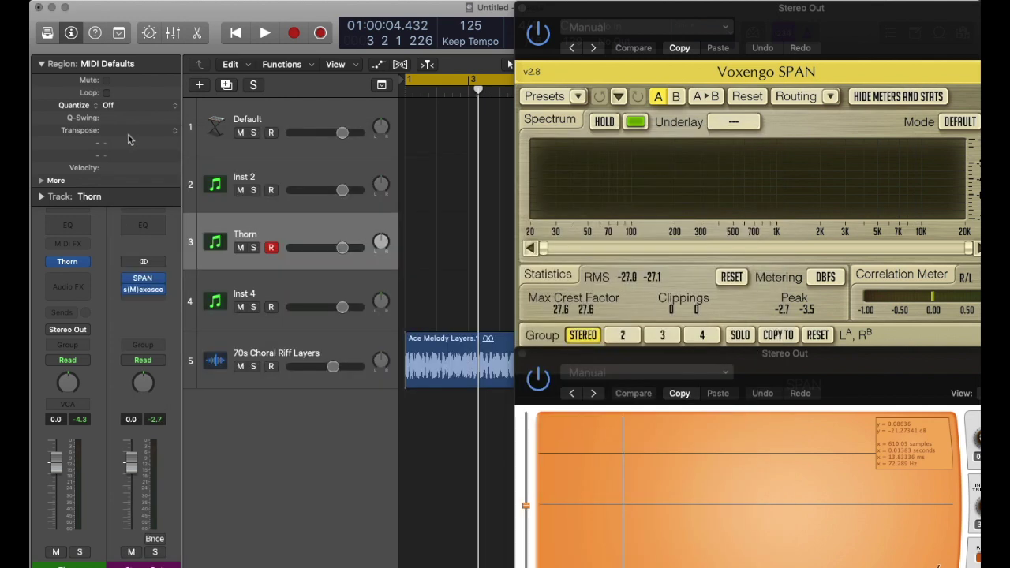
click(287, 283)
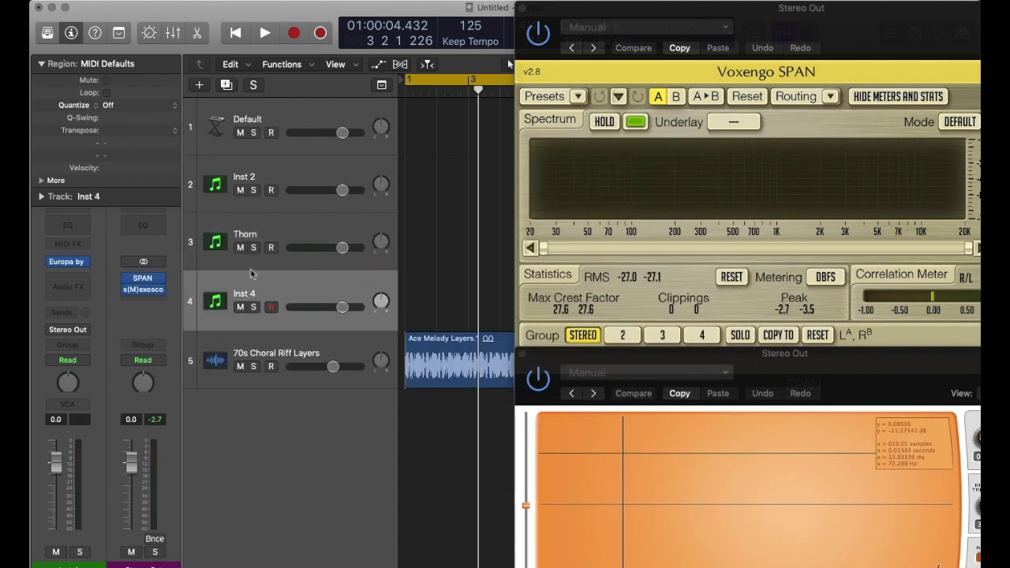
click(70, 263)
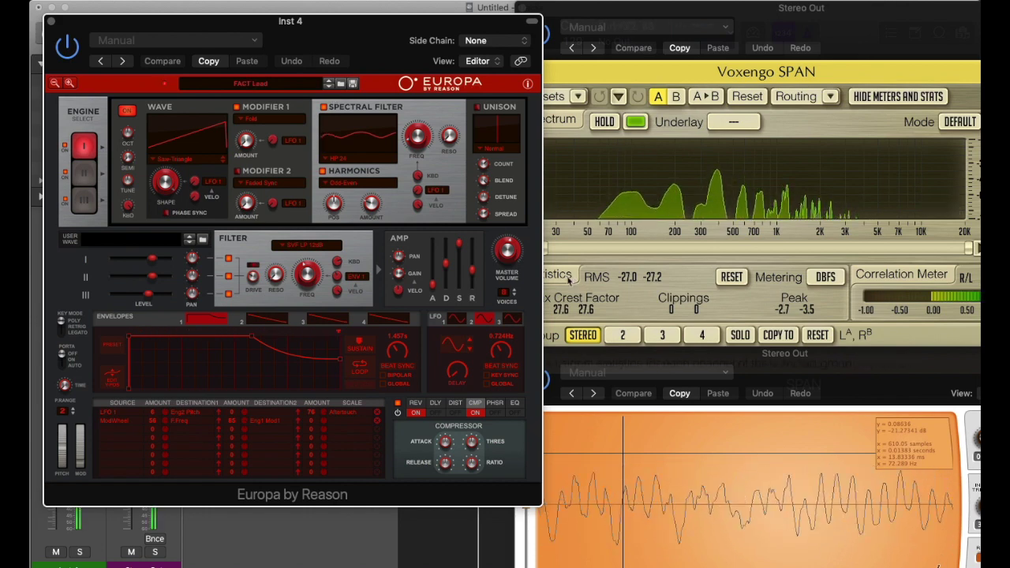
drag(508, 250, 512, 219)
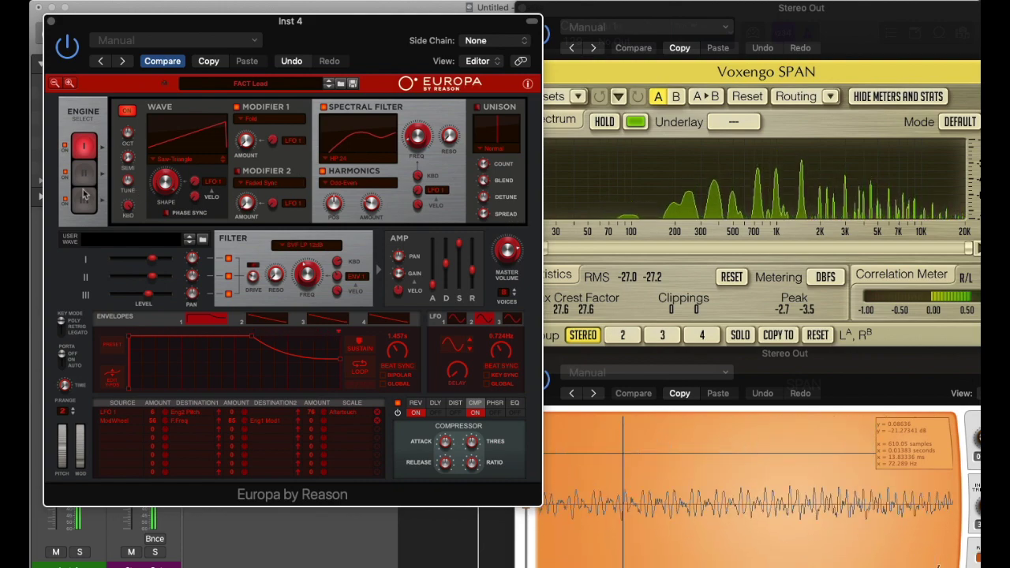
Try the Electro Mechanic wave in engine 1 while sweeping its shape, and switch the wave to Vocal Cord
click(175, 160)
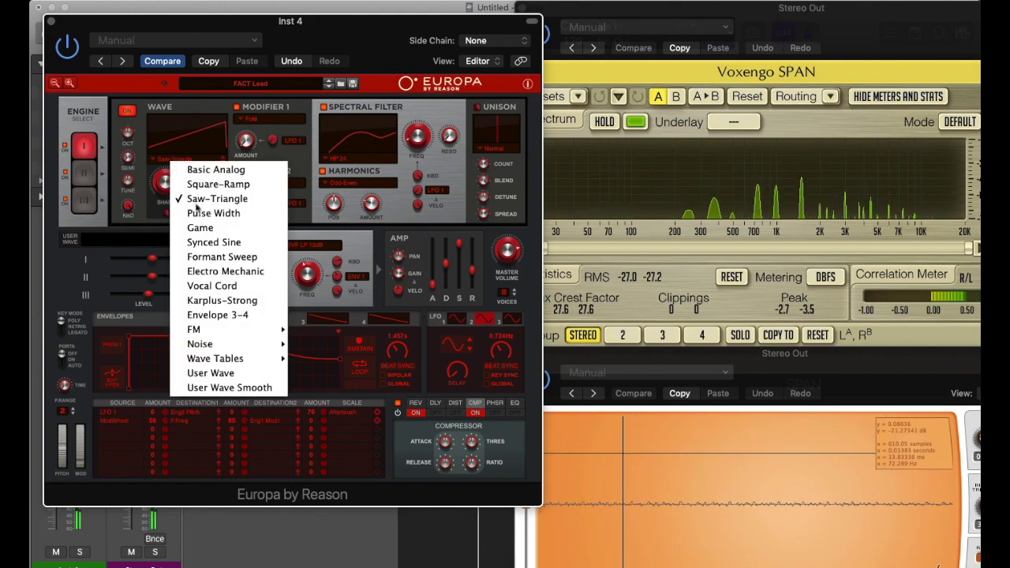
click(225, 270)
drag(165, 183, 120, 273)
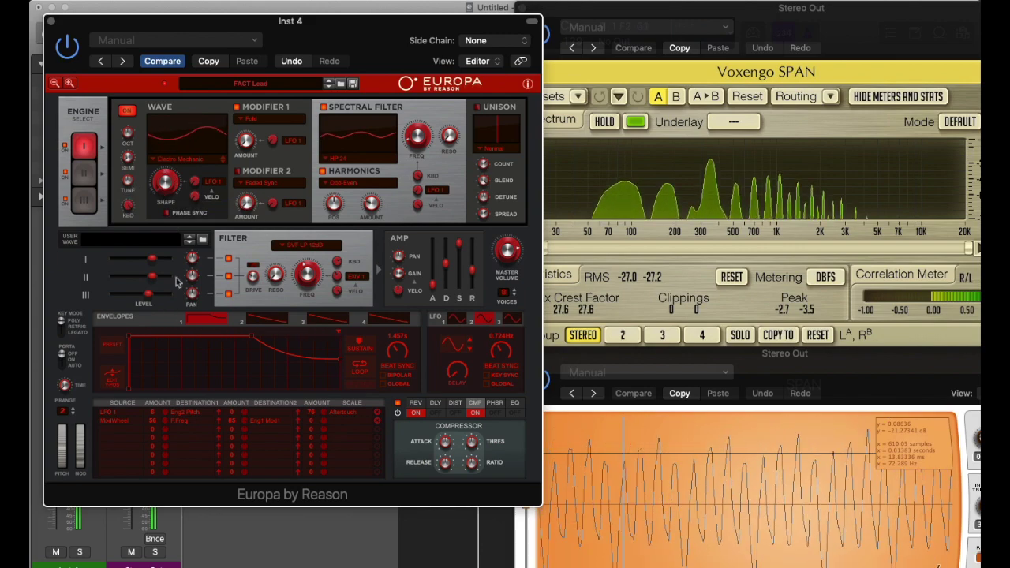
drag(177, 185, 180, 129)
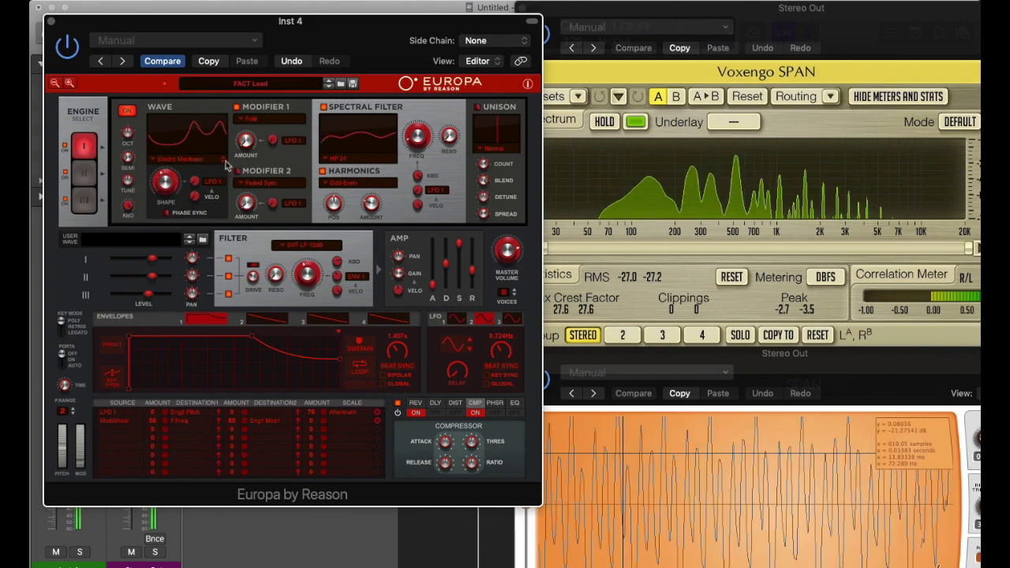
drag(165, 182, 165, 137)
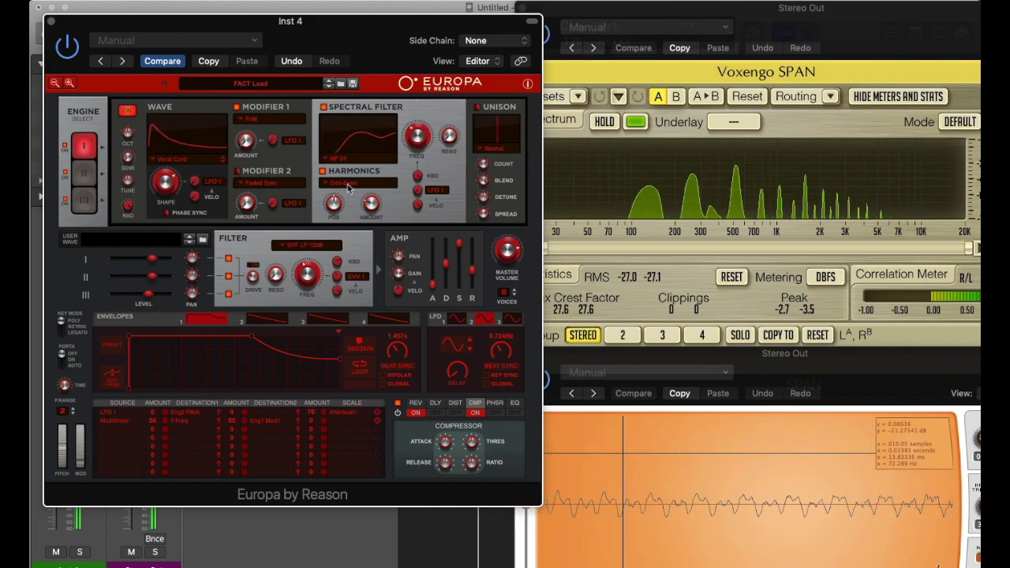
Set engine 1's spectral filter to LP Variable Slope and its harmonics mode to Ensemble
click(340, 164)
click(371, 267)
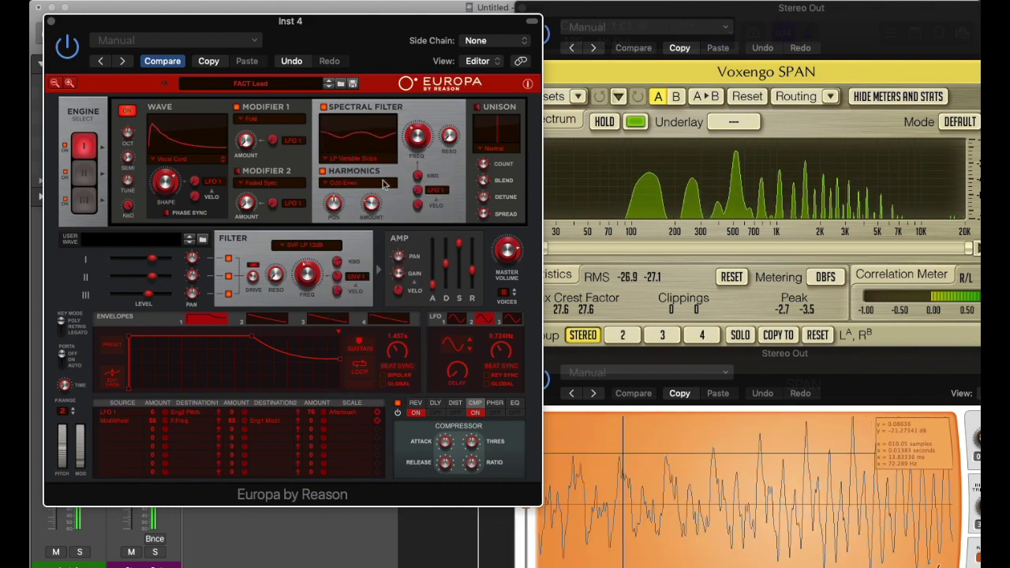
click(336, 186)
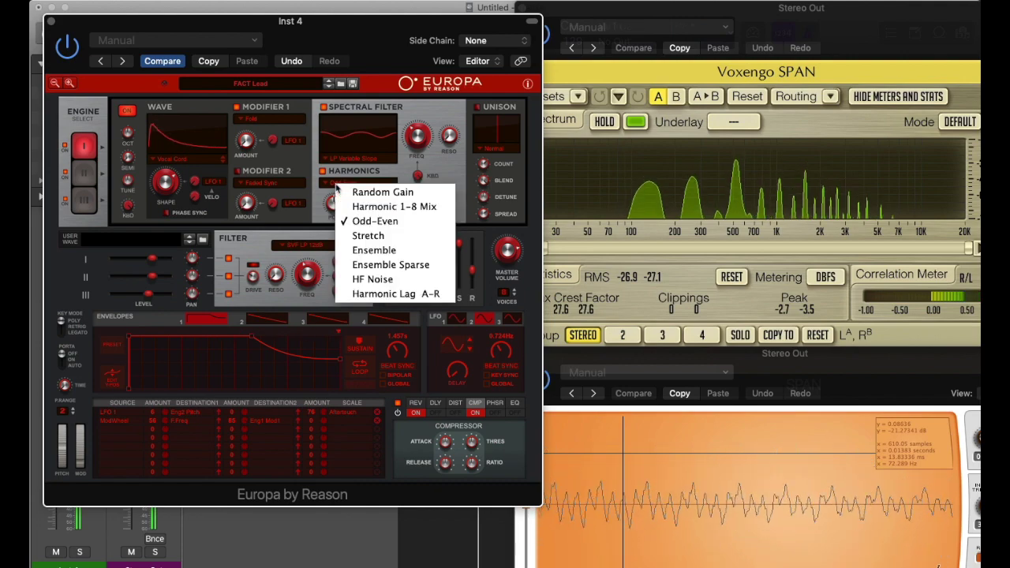
click(367, 252)
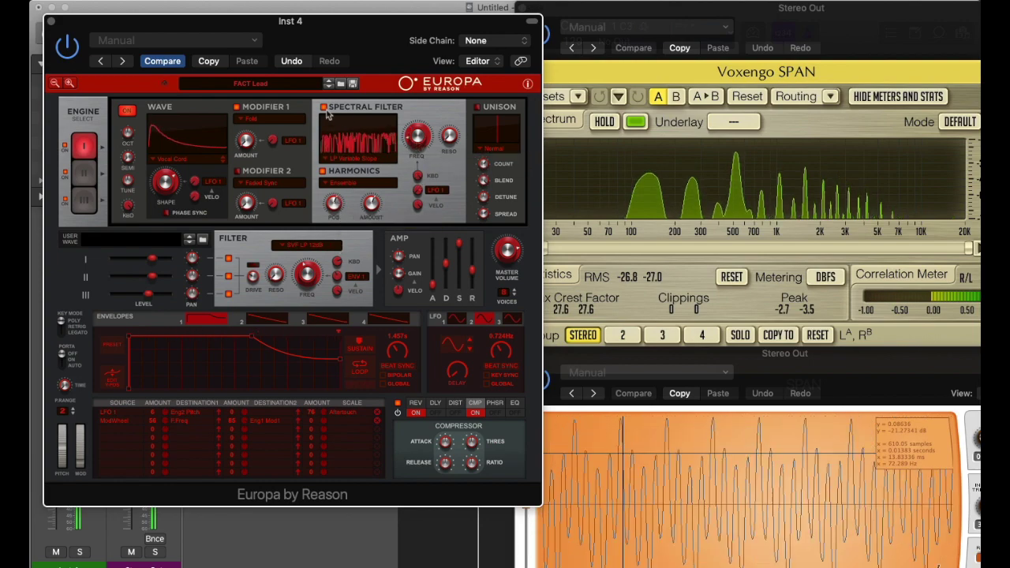
Change engine 1's Modifier 1 from Fold to Phase Distort, keeping the modifier enabled
click(237, 108)
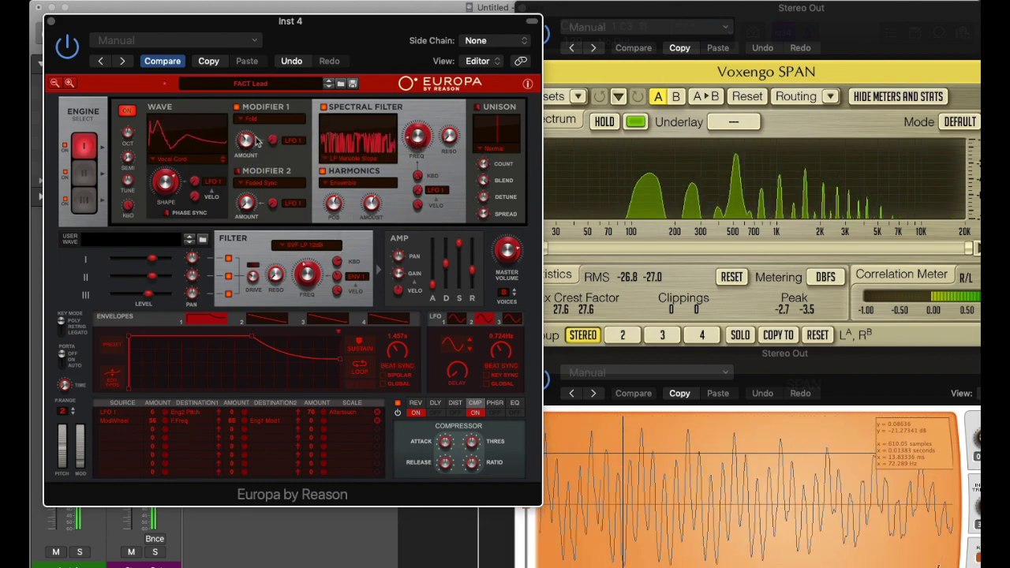
click(258, 120)
click(282, 215)
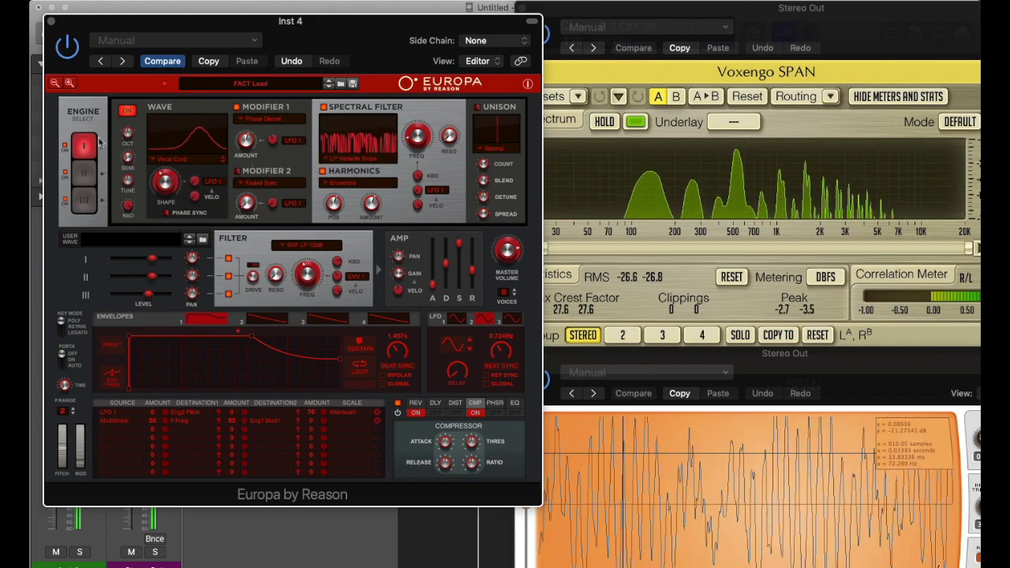
Look at the settings of engines 2 and 3 and return to engine 1
click(83, 172)
click(83, 200)
click(85, 146)
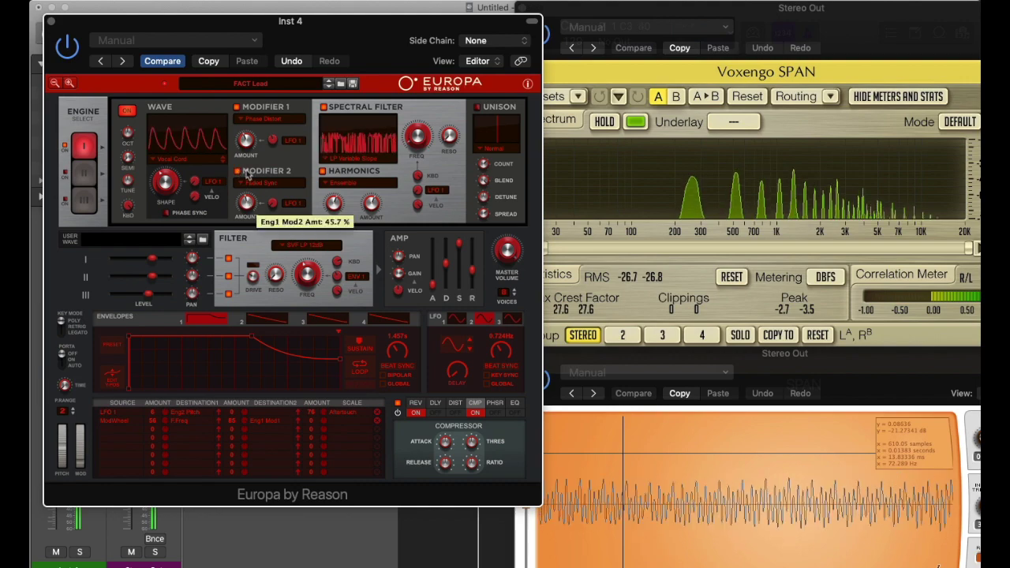
Set engine 1's Modifier 2 to Self Multiply and adjust the spectral filter's frequency
click(256, 183)
click(293, 299)
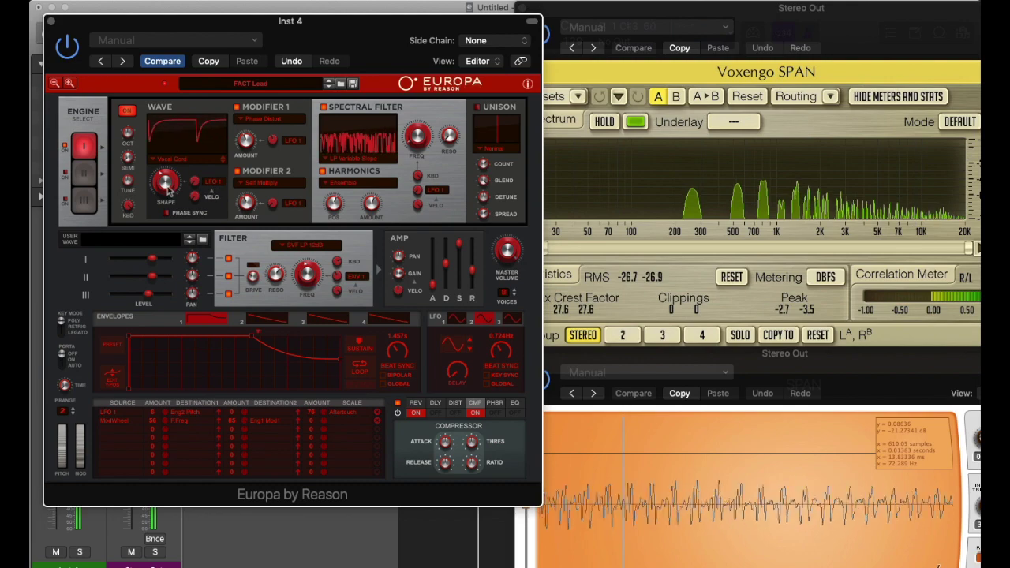
mouse_move(412, 135)
mouse_down()
mouse_move(415, 83)
mouse_move(446, 142)
mouse_move(453, 73)
mouse_move(417, 75)
mouse_move(434, 86)
mouse_move(418, 93)
mouse_move(419, 150)
mouse_up()
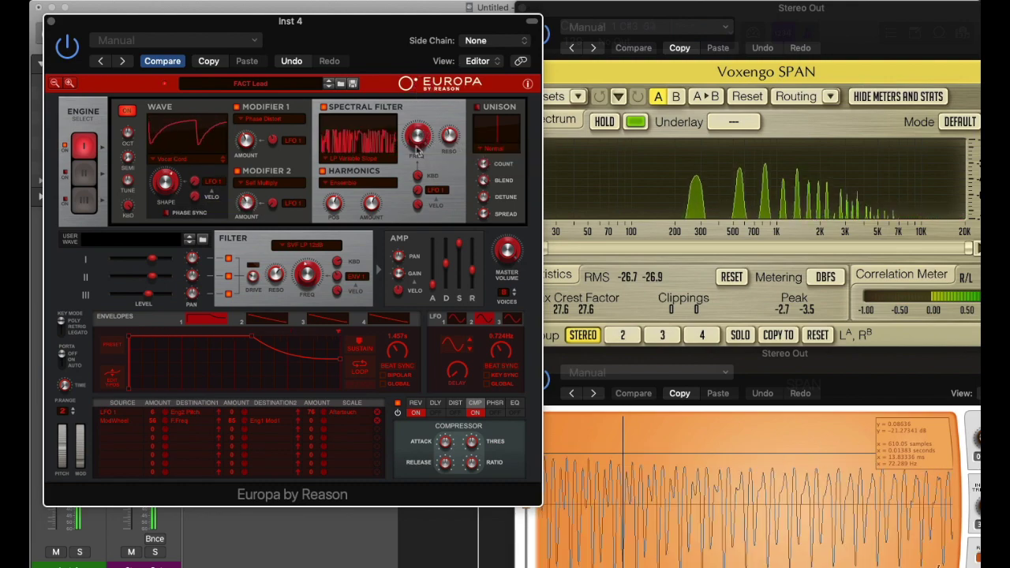
Switch engine 1's harmonics mode to Stretch and vary its position and amount
click(347, 183)
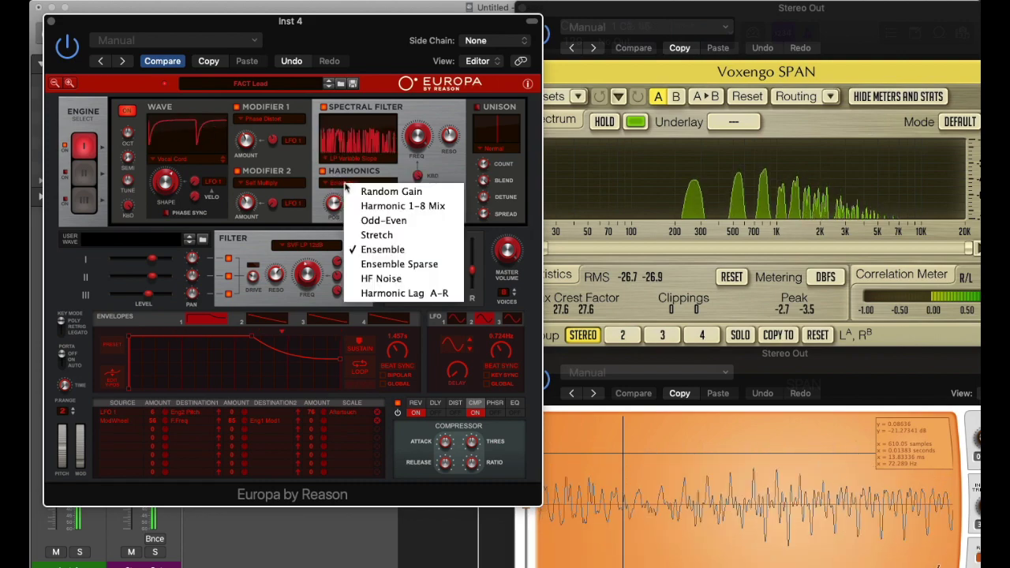
click(376, 235)
drag(334, 205, 339, 240)
drag(374, 205, 371, 290)
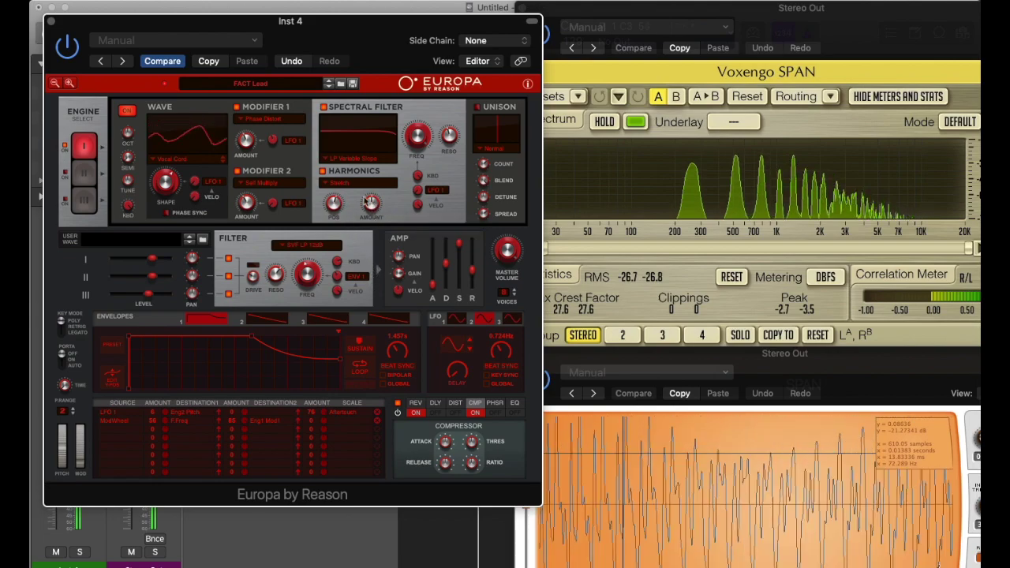
mouse_move(335, 205)
mouse_down()
mouse_move(338, 229)
mouse_move(334, 207)
mouse_up()
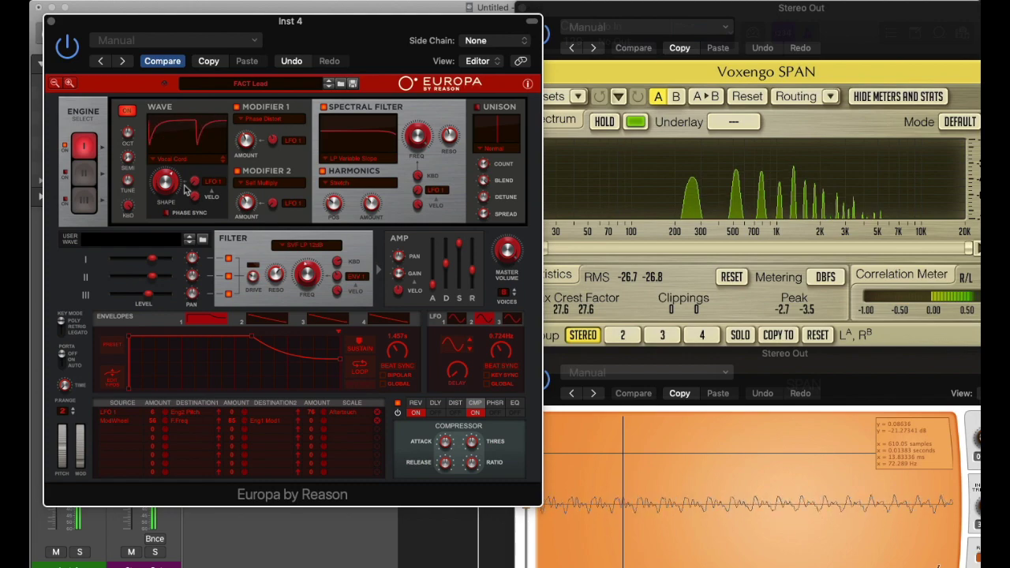
Sweep engine 1's wave shape, Modifier 1 amount and spectral filter resonance, and enable Unison
drag(166, 186, 169, 72)
drag(246, 139, 249, 78)
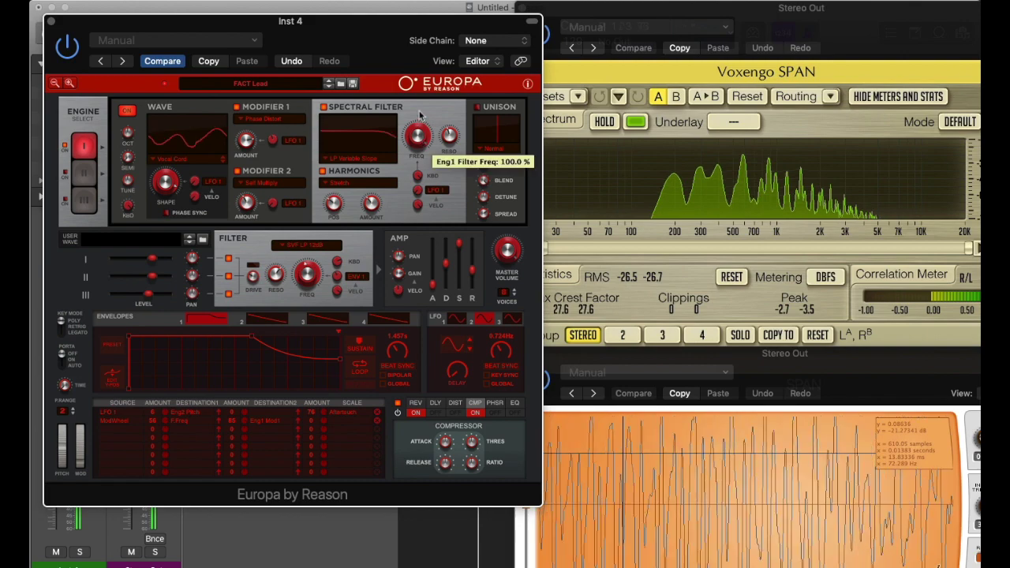
drag(447, 136, 484, 110)
click(477, 110)
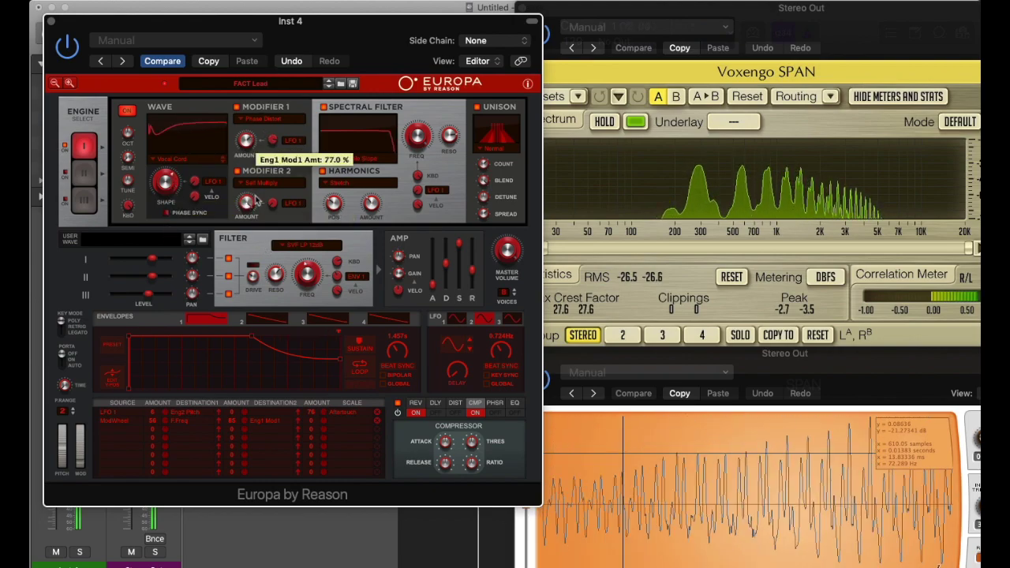
Check the modulation source of engine 1's Modifier 1 and slow LFO 1's rate to about 0.667 Hz
click(294, 141)
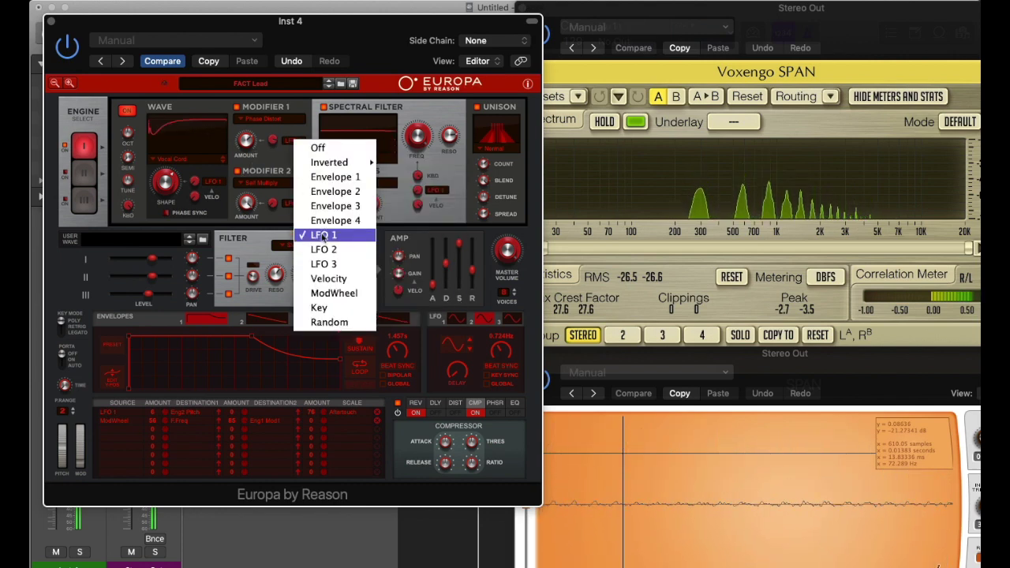
click(150, 303)
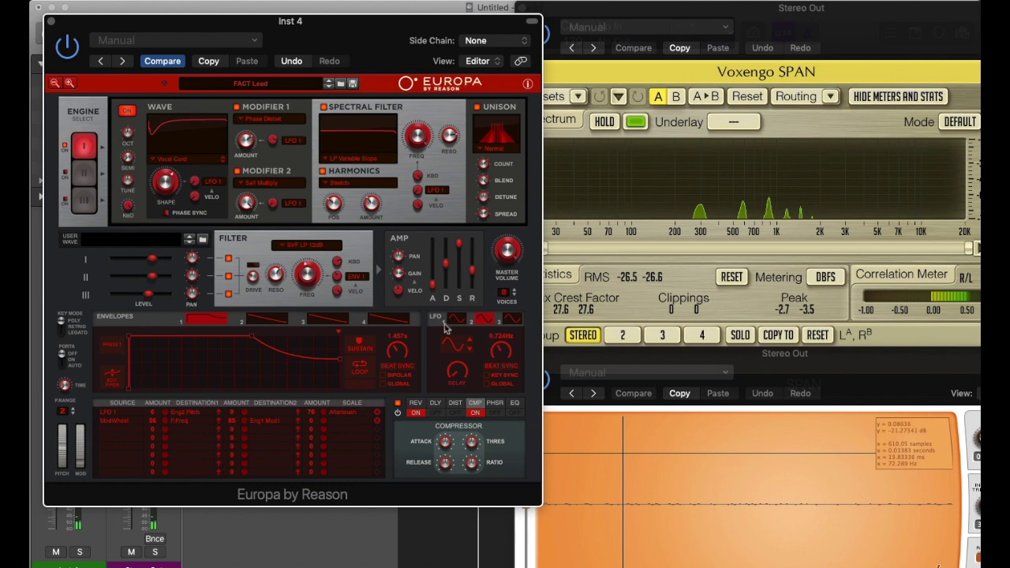
click(457, 320)
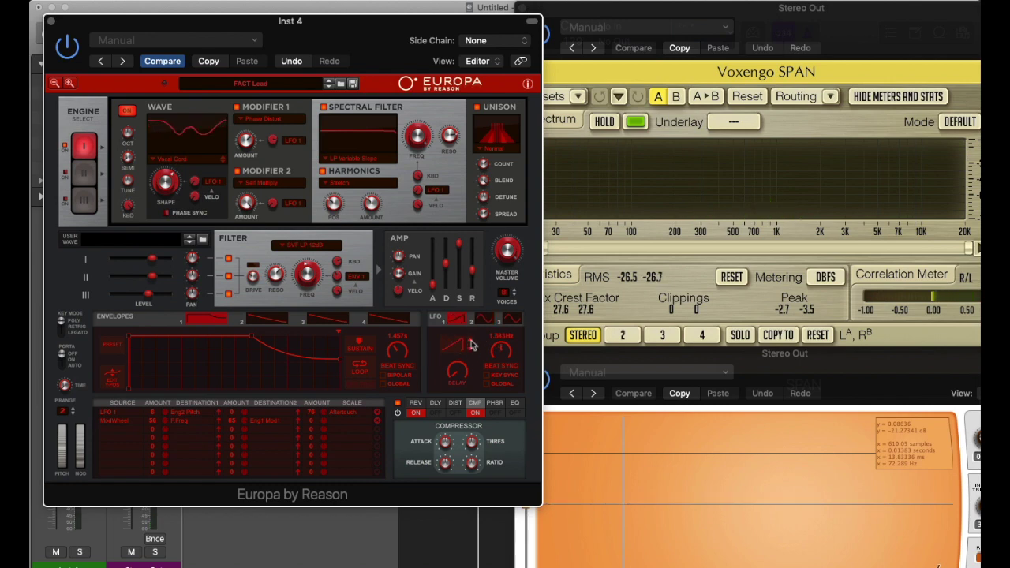
drag(498, 350, 507, 324)
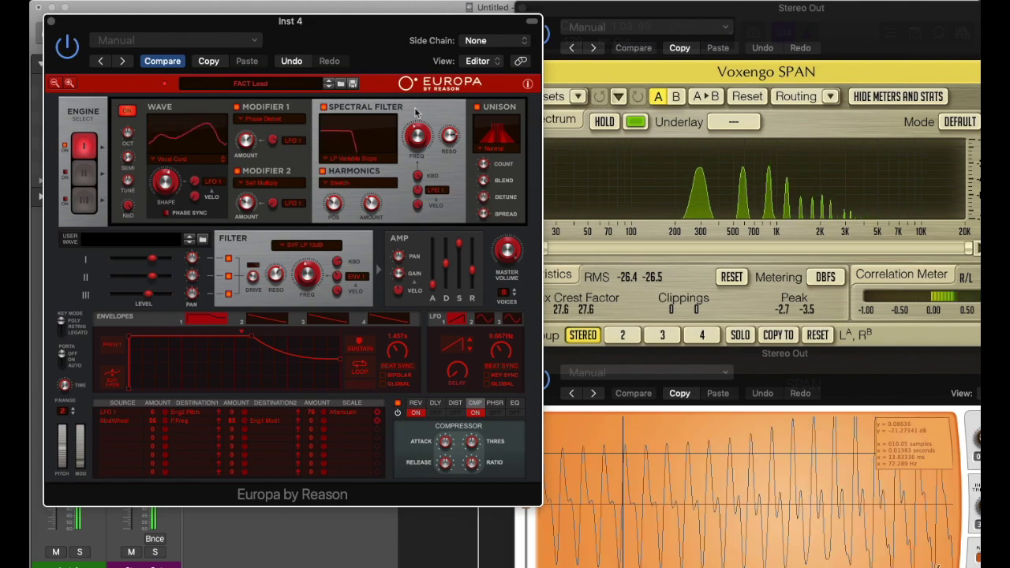
Set engine 1's spectral filter to Comb – and look through the other filter types
click(354, 157)
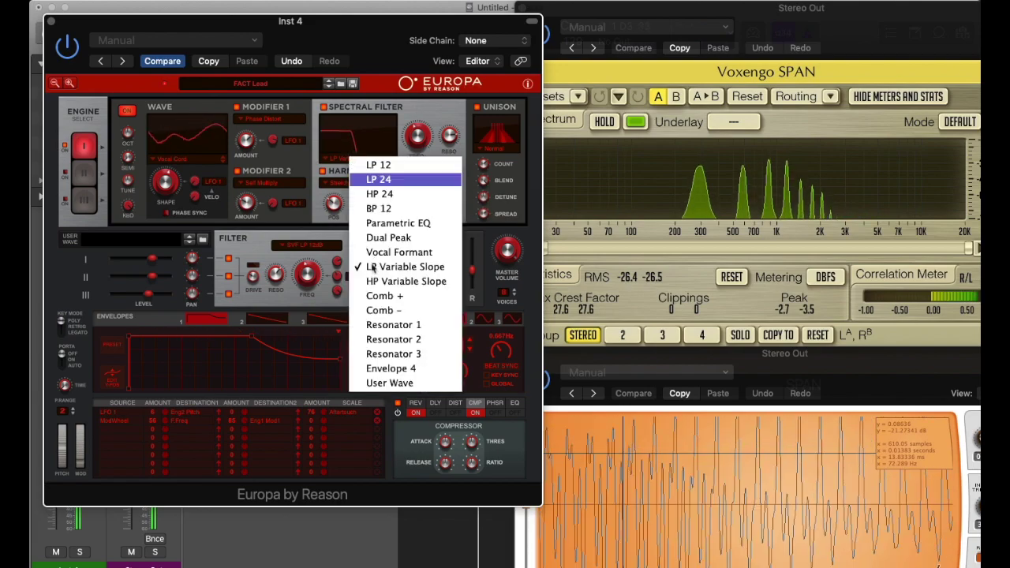
click(377, 313)
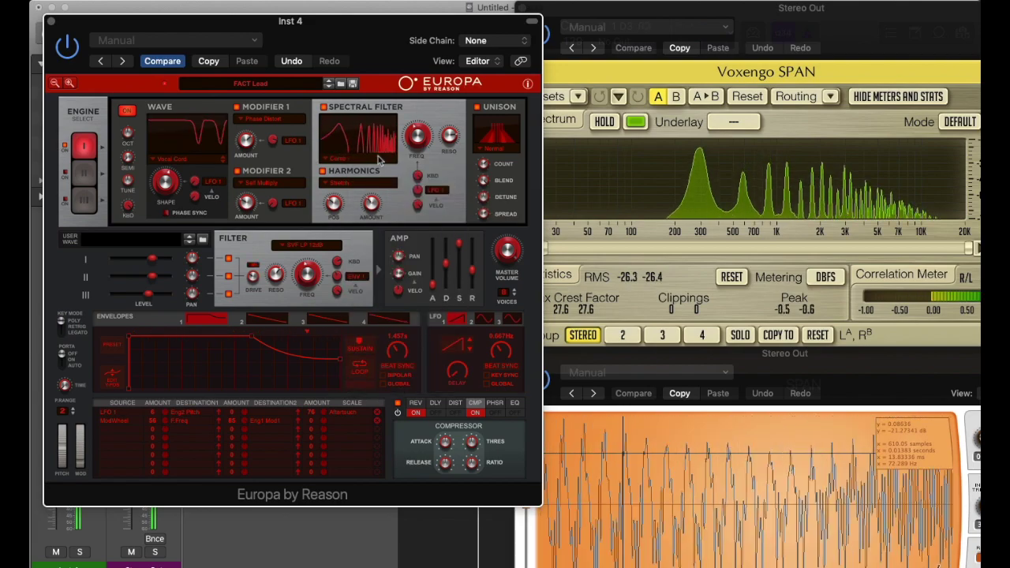
click(371, 159)
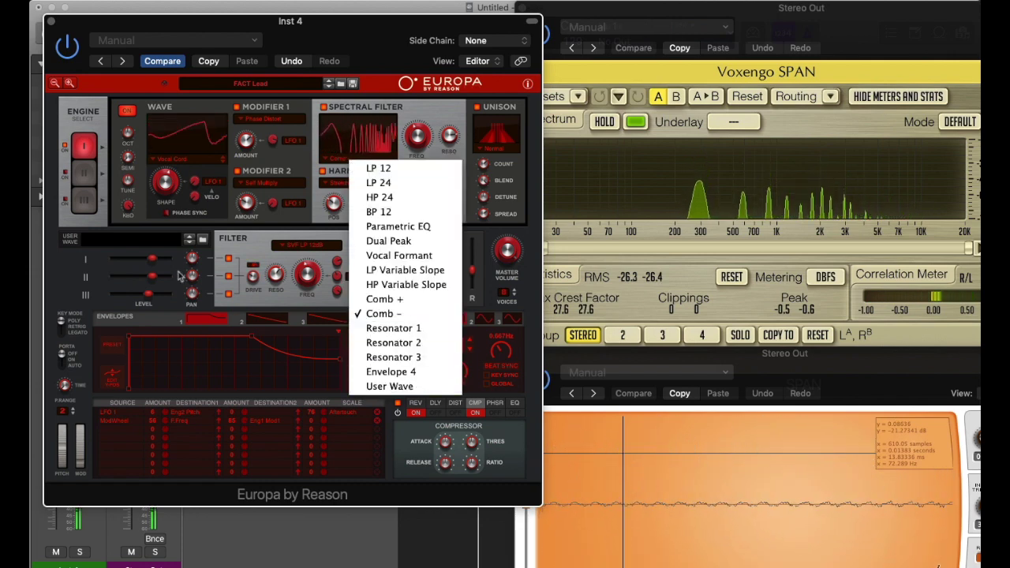
click(83, 268)
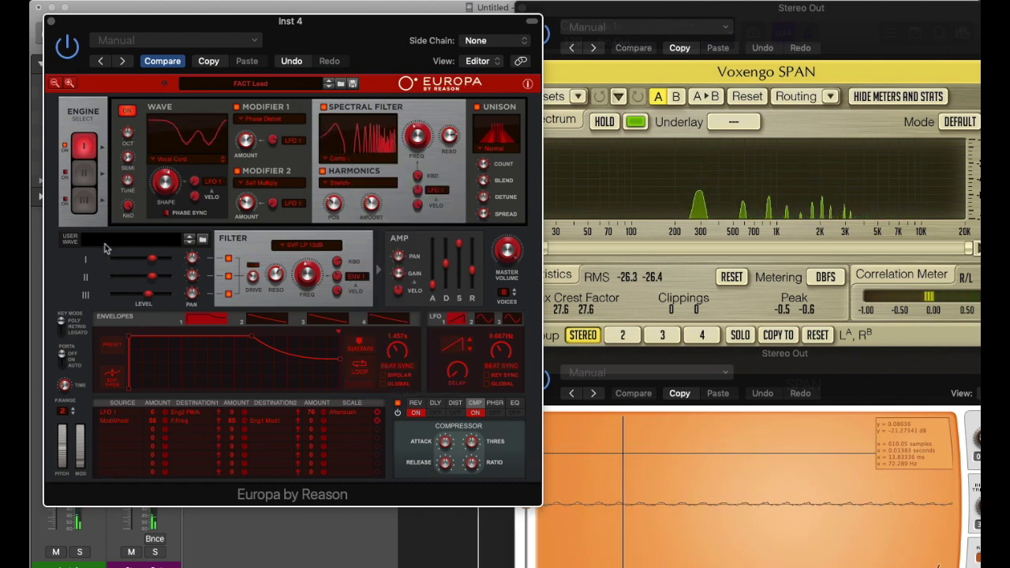
Load Formant Sweep.wav as the user wave and set engine 1's wave to User Wave
click(202, 240)
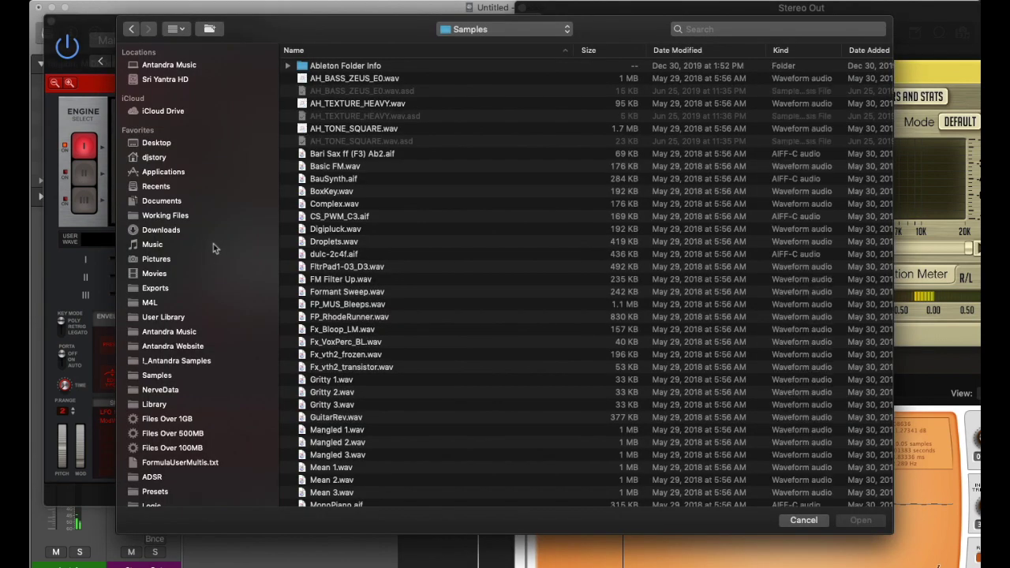
double_click(335, 292)
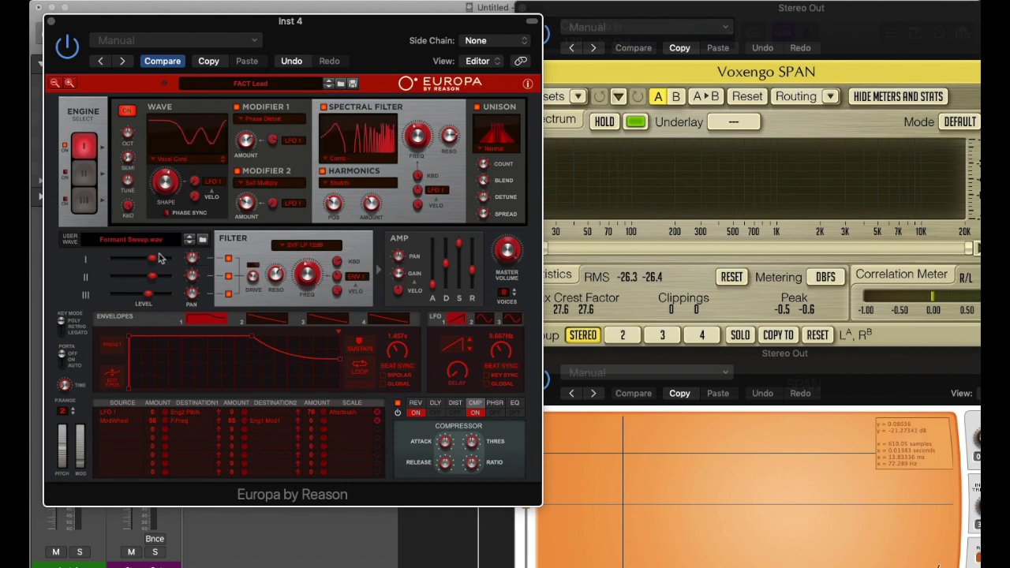
click(184, 162)
click(209, 374)
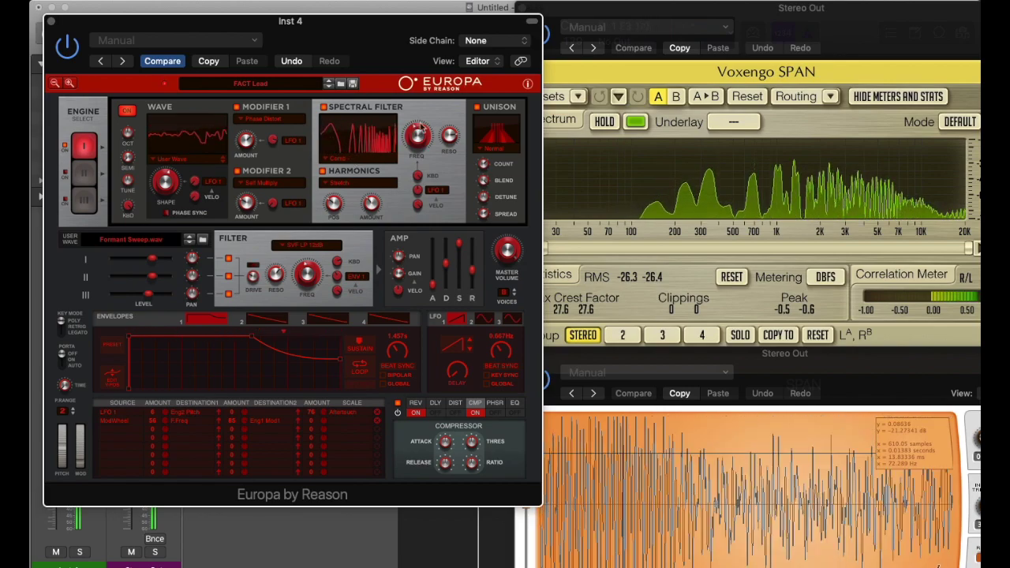
Toggle engine 1's spectral filter off and on for comparison, and switch it to User Wave with a lower frequency
click(323, 107)
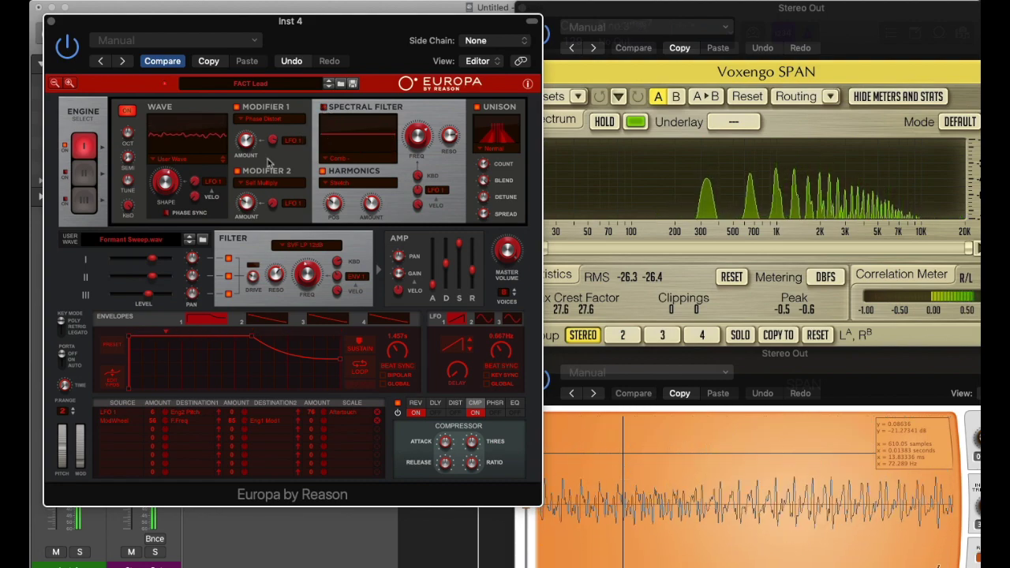
click(324, 107)
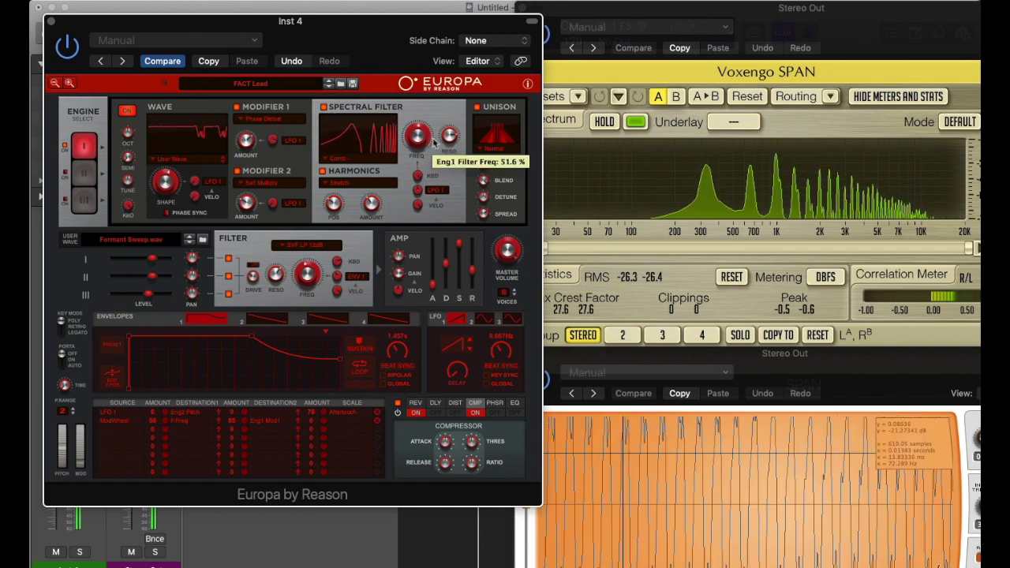
click(361, 162)
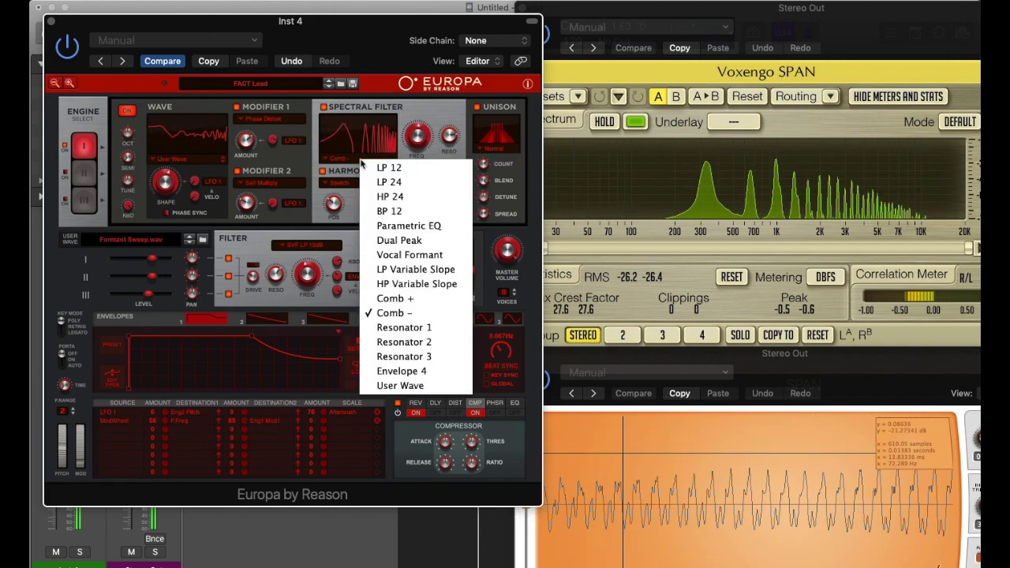
click(399, 385)
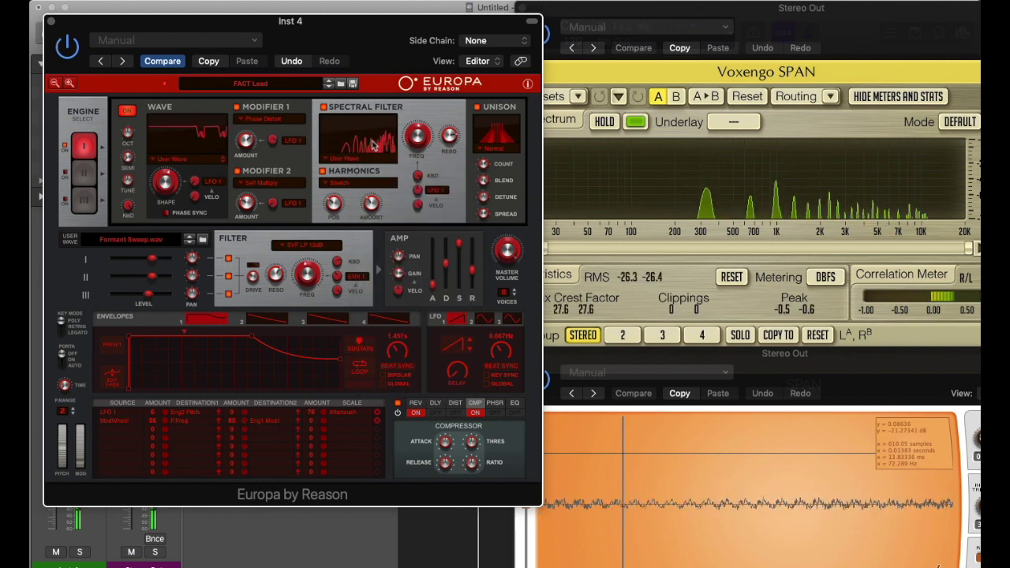
drag(418, 138, 416, 204)
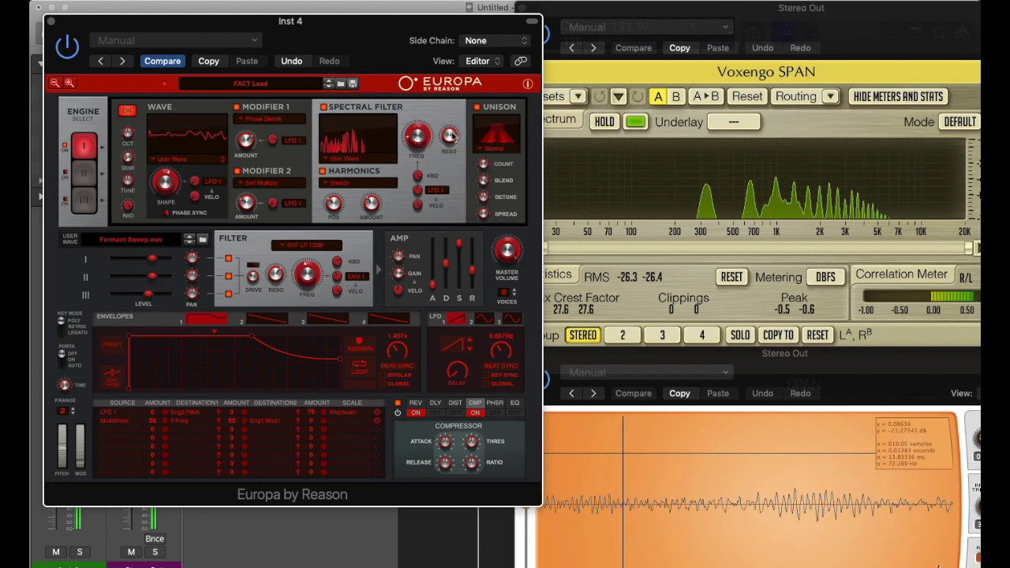